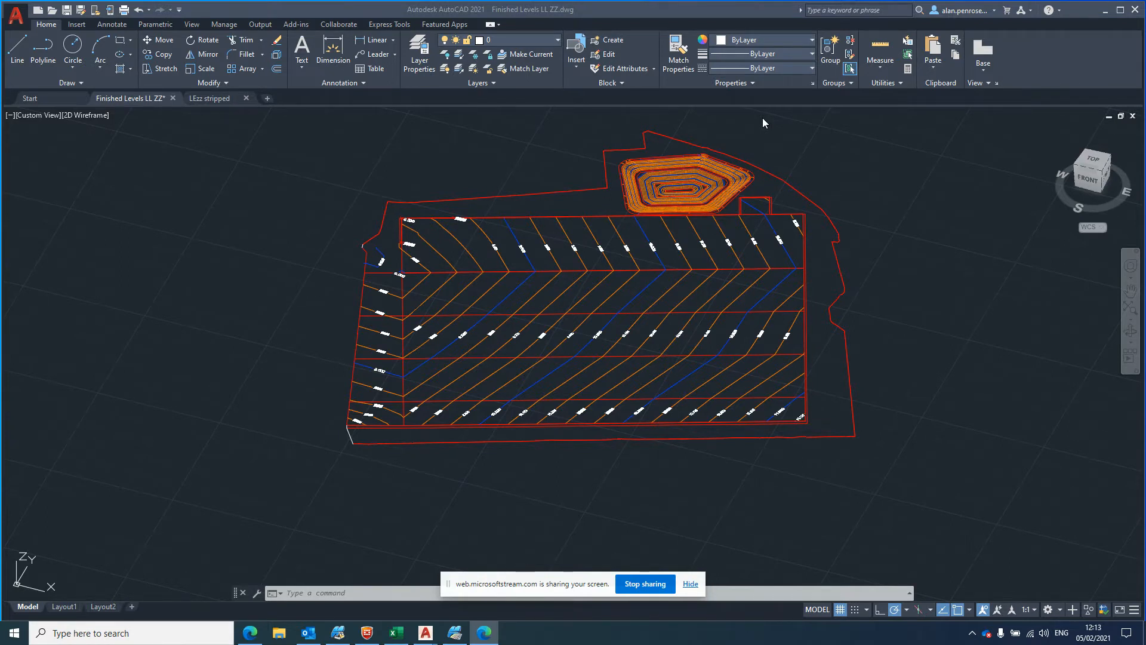
Step: Examine the contour labels, the pond contours and the site boundary in the Finished Levels LL ZZ drawing
scroll(761, 117, "down", 2)
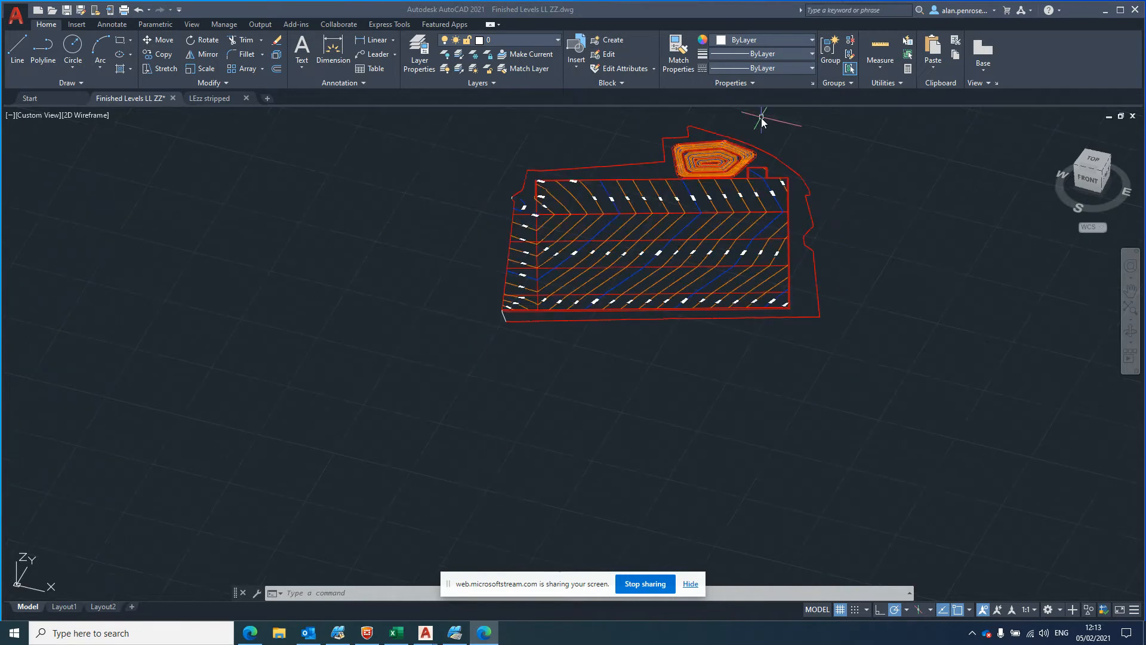
scroll(762, 117, "up", 2)
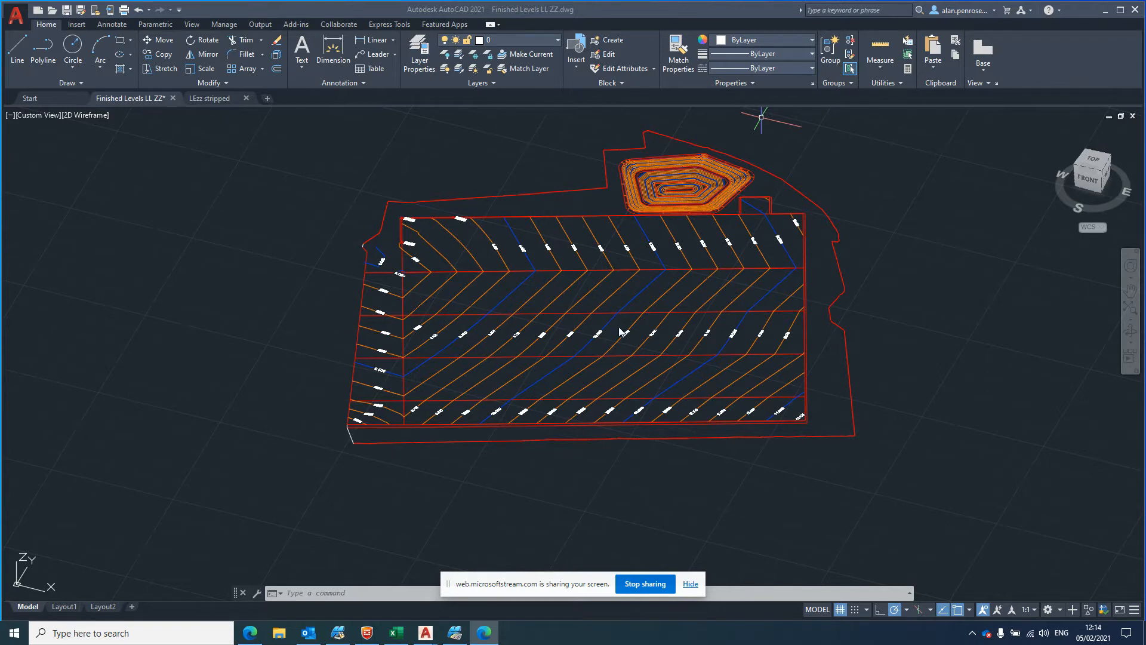
scroll(622, 328, "up", 4)
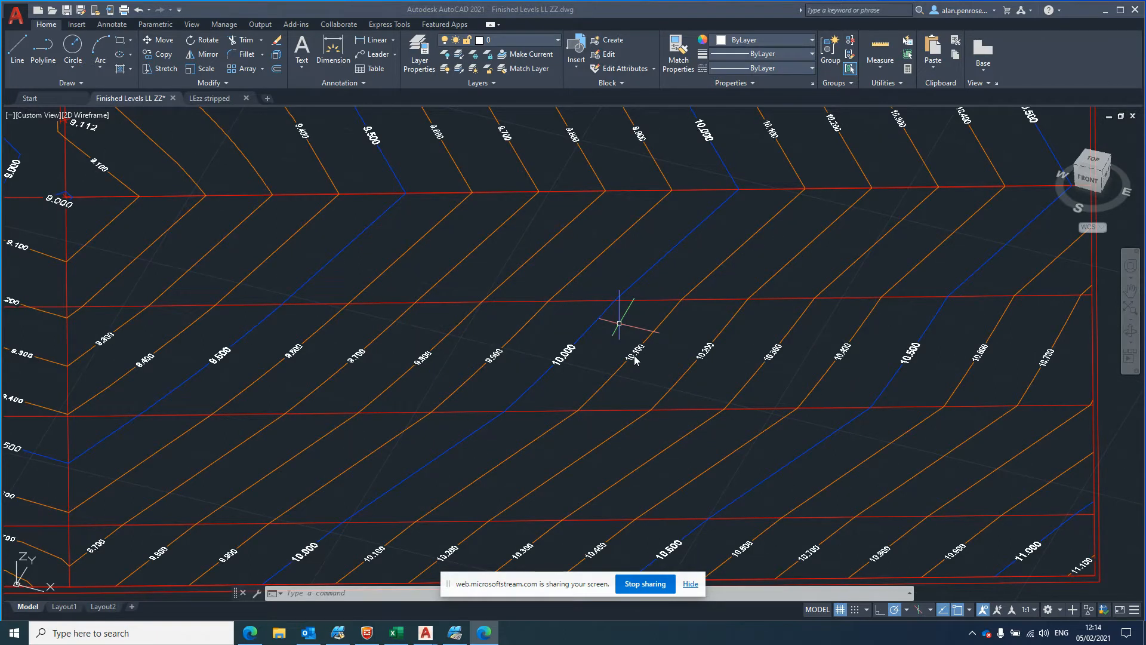
scroll(619, 323, "down", 5)
scroll(734, 199, "up", 5)
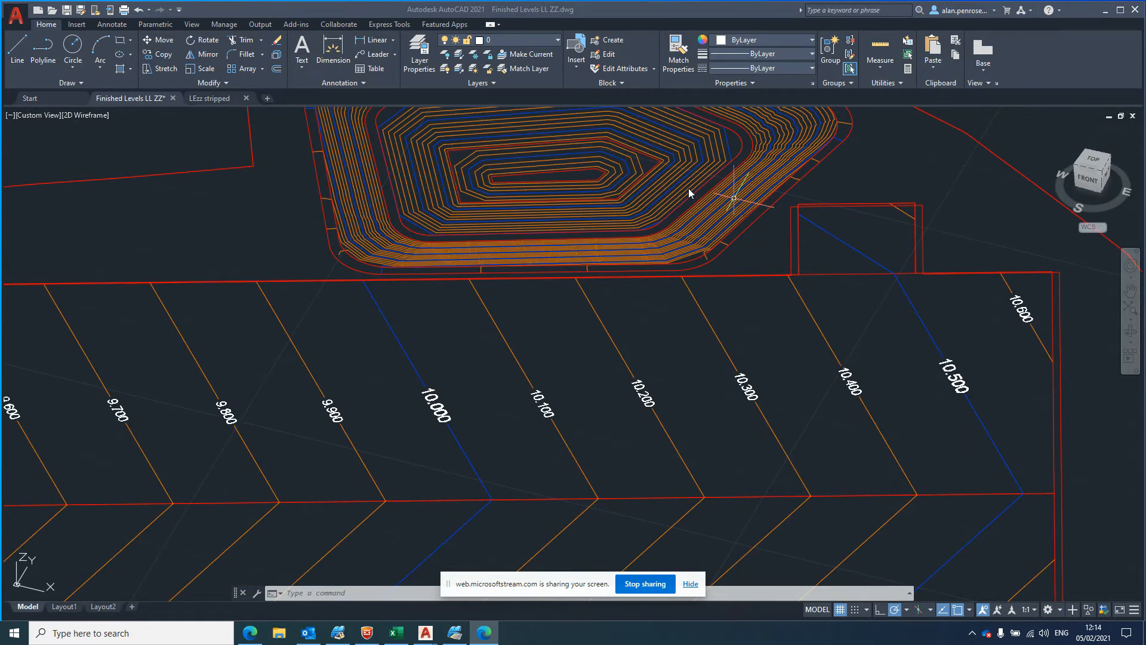
scroll(689, 192, "down", 2)
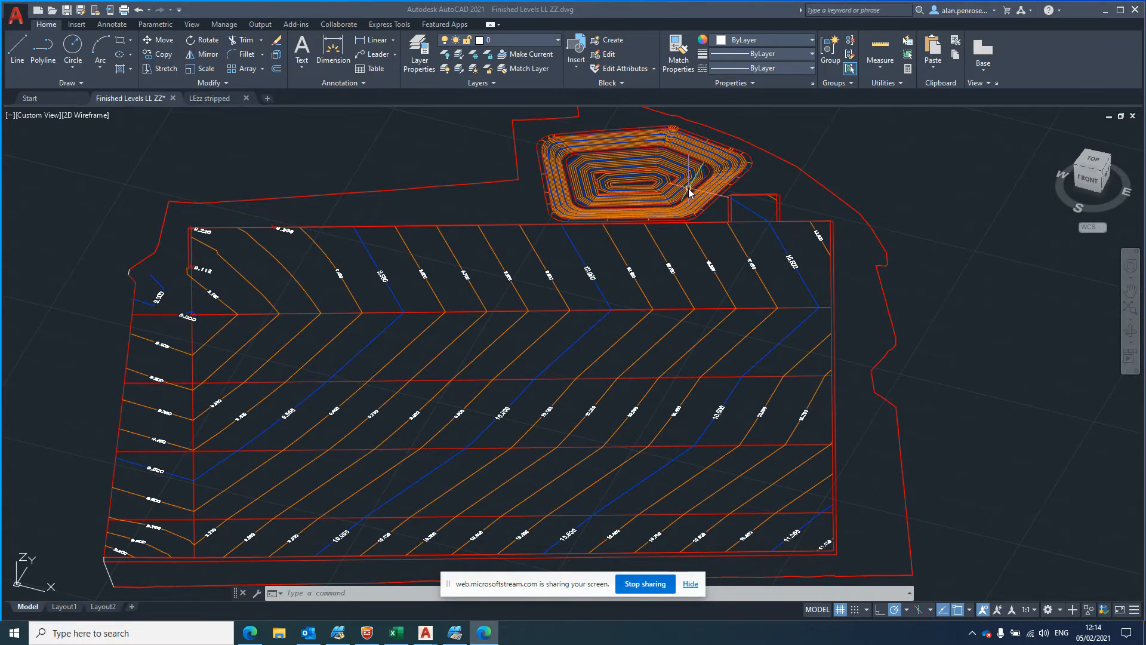
scroll(689, 188, "down", 2)
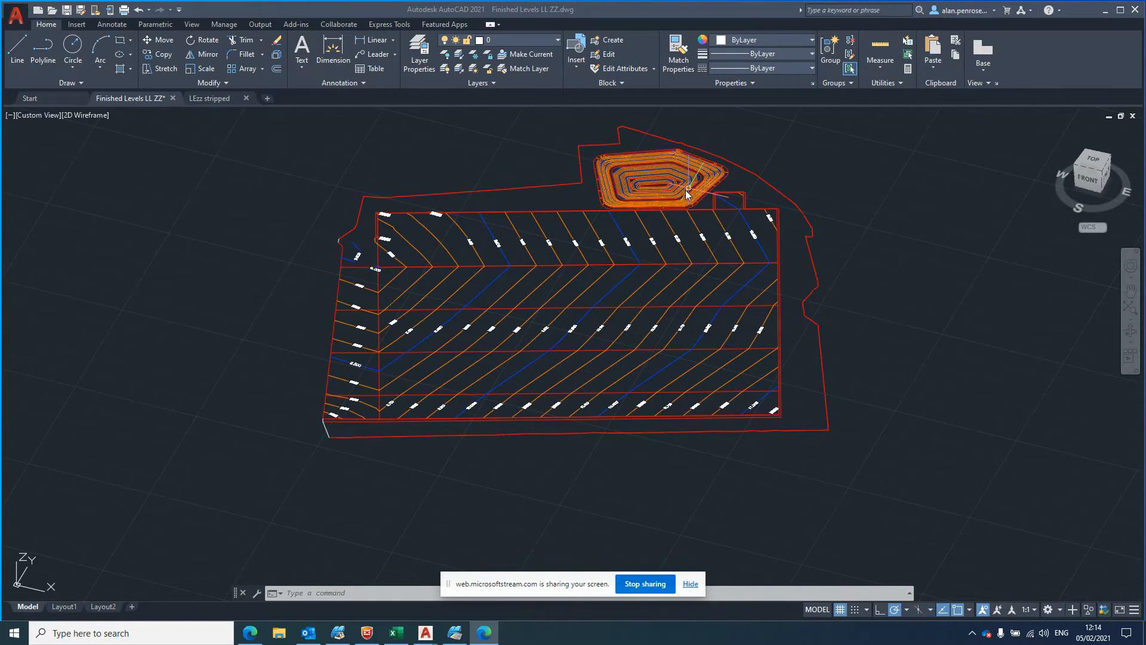
scroll(820, 339, "up", 5)
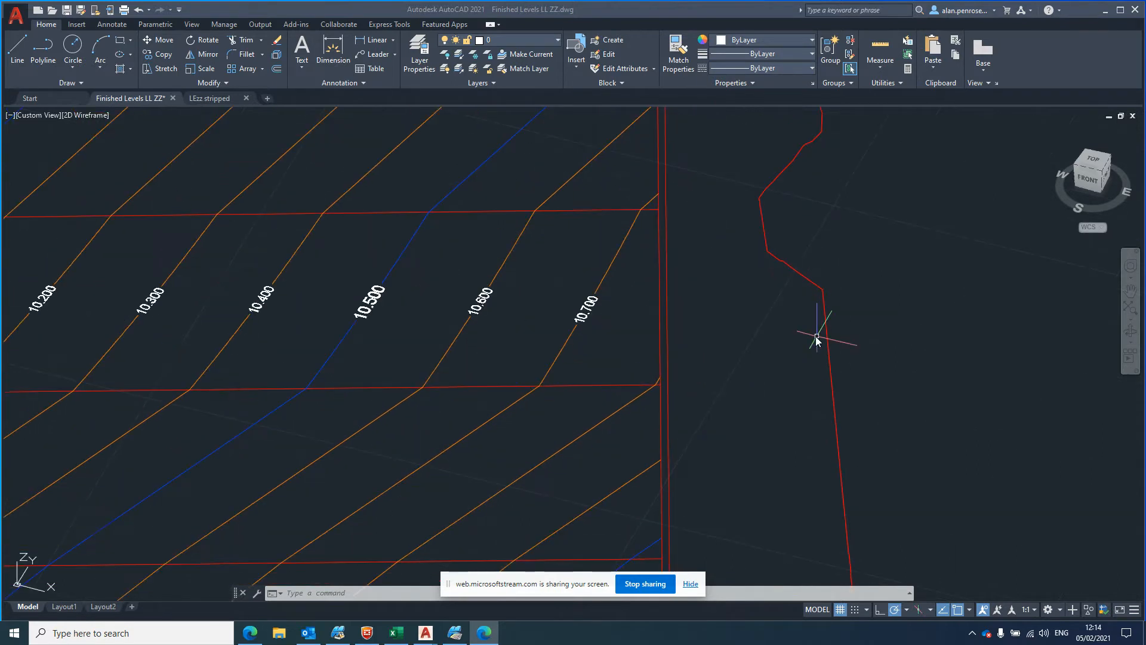
scroll(800, 328, "down", 3)
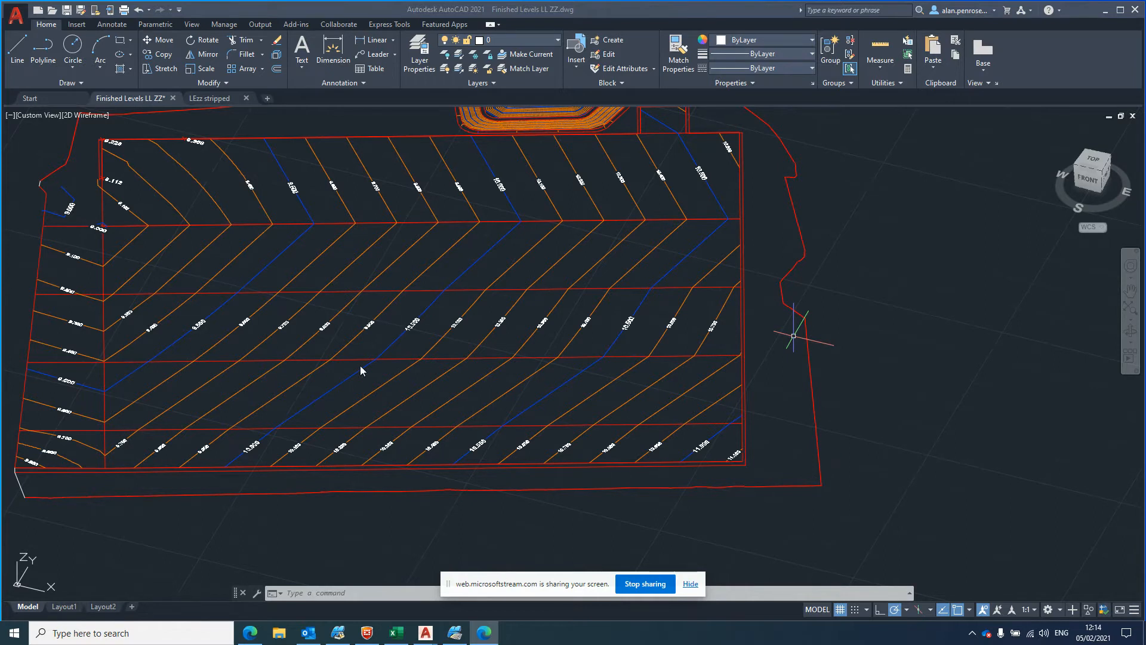
scroll(348, 341, "down", 2)
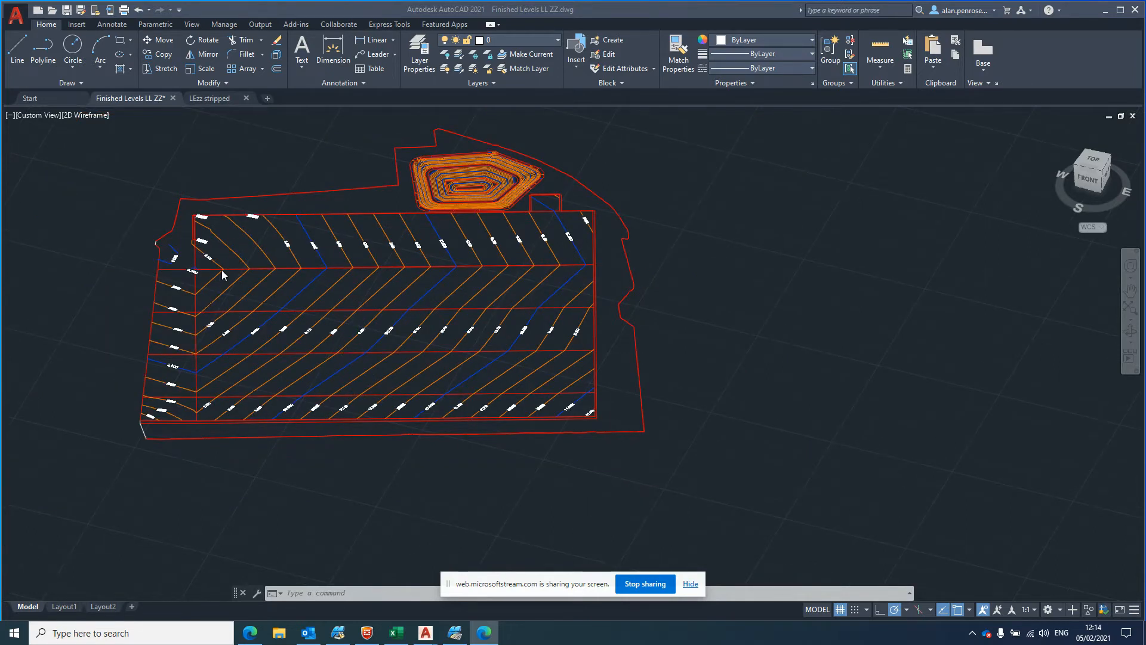
scroll(221, 270, "up", 2)
scroll(221, 270, "down", 2)
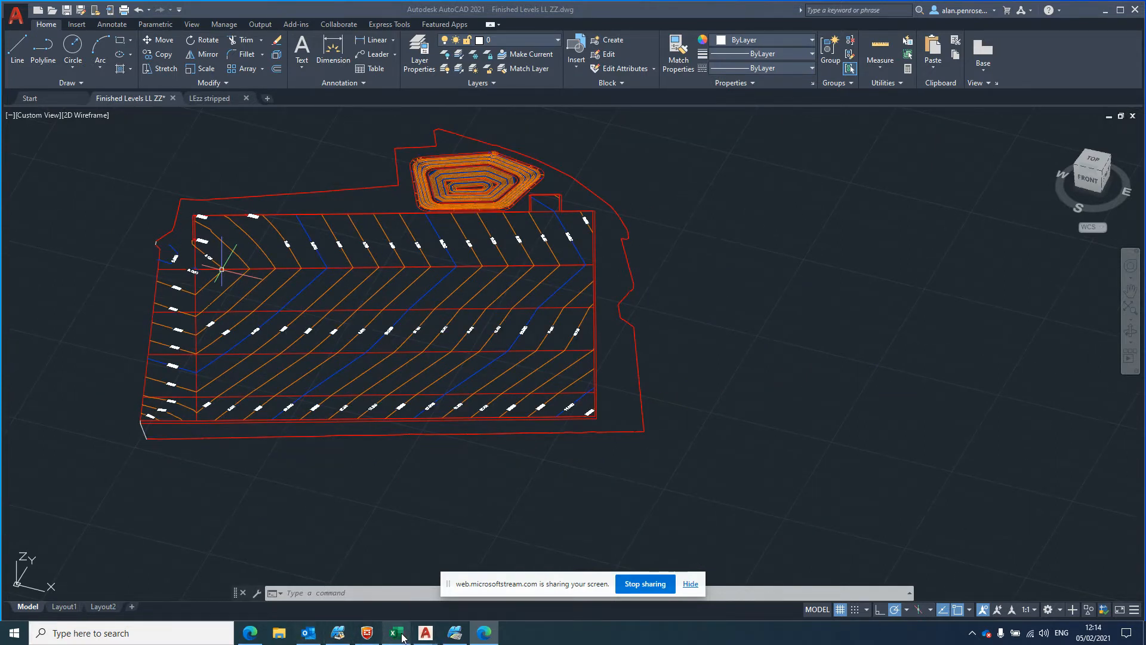
Step: Switch to n4ce by finding and launching n4ceRB 4.30, and maximise its project window
left_click(97, 634)
type("N4")
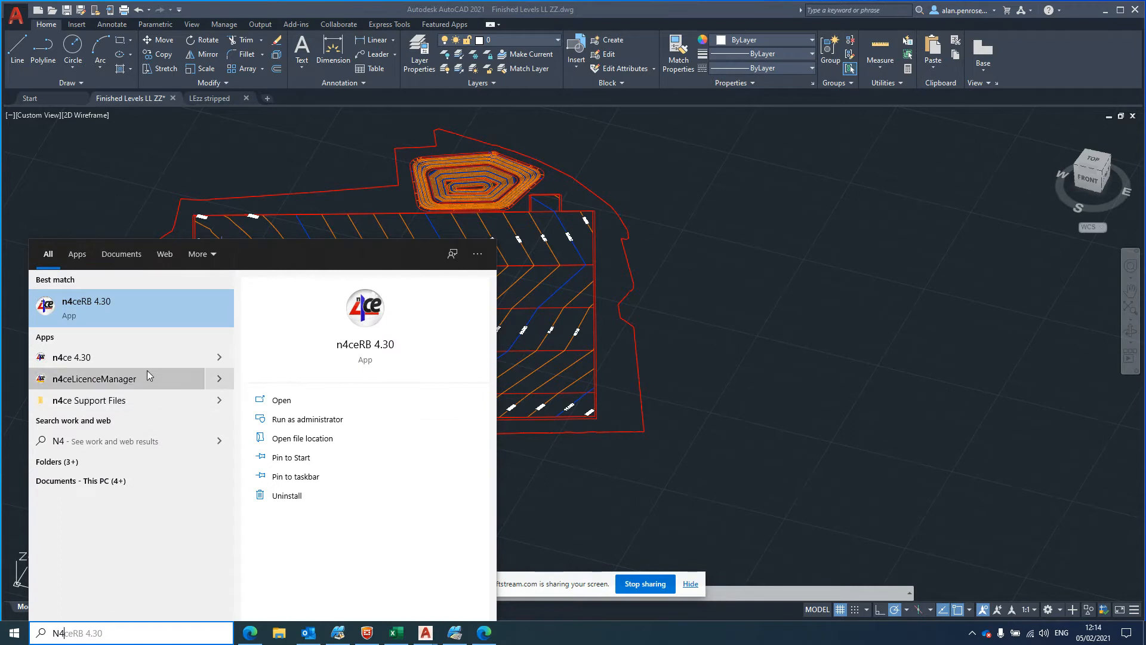
left_click(149, 315)
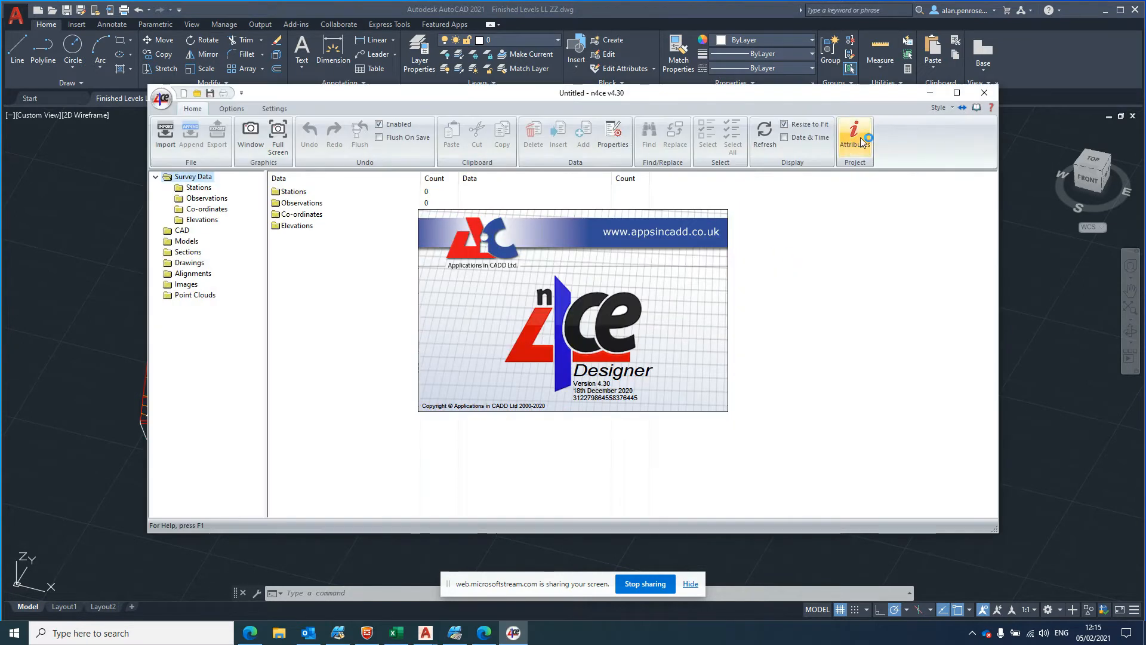
left_click(956, 94)
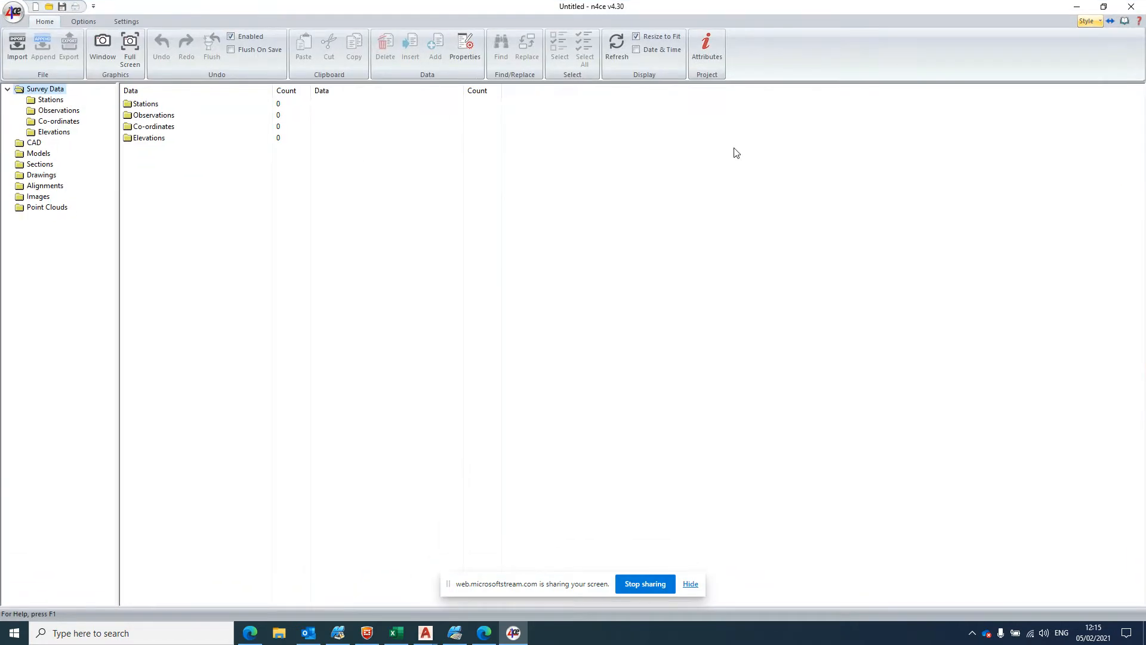
Step: Import the Finished Levels LL ZZ DWG file into the project's CAD folder with the default import parameters
left_click(36, 143)
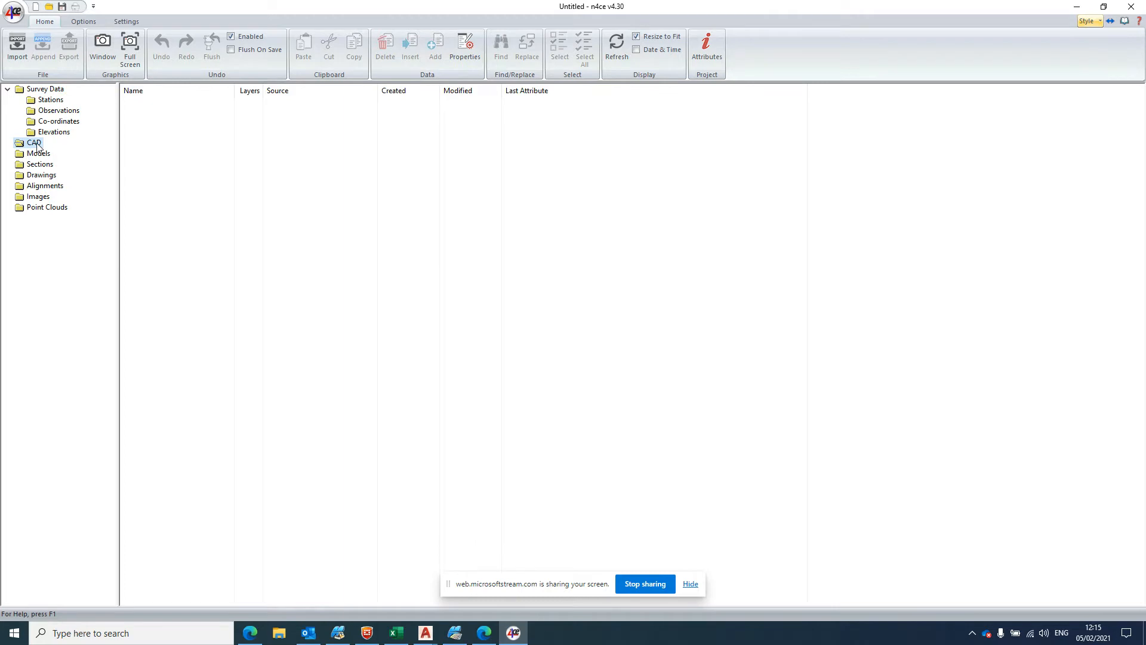
right_click(37, 147)
left_click(66, 185)
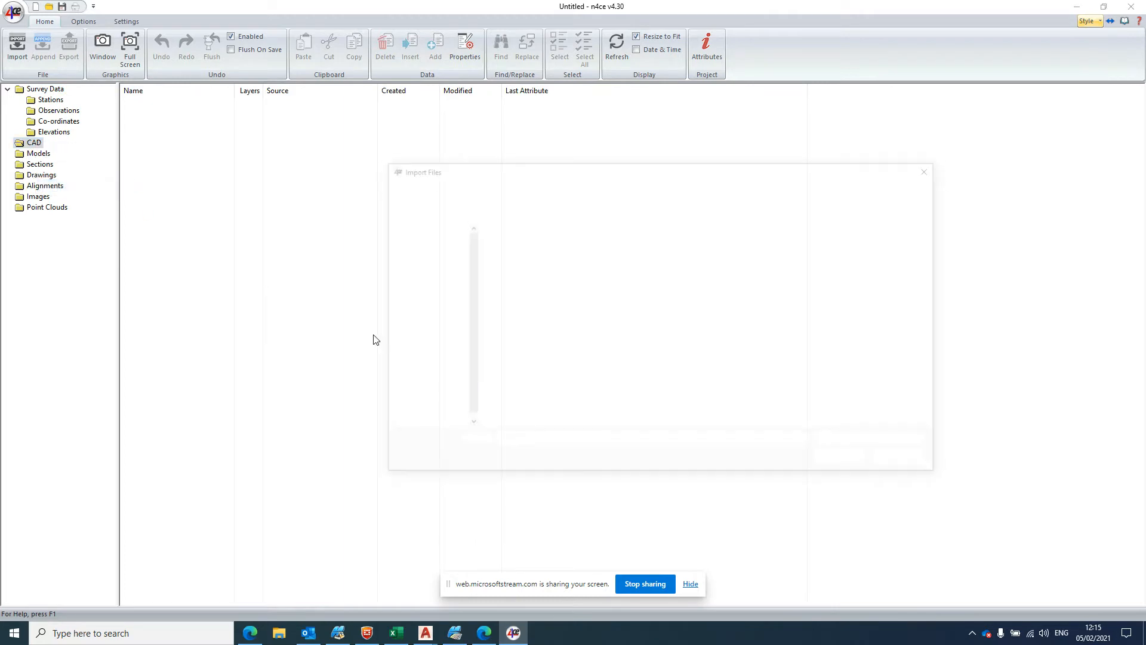
left_click(525, 246)
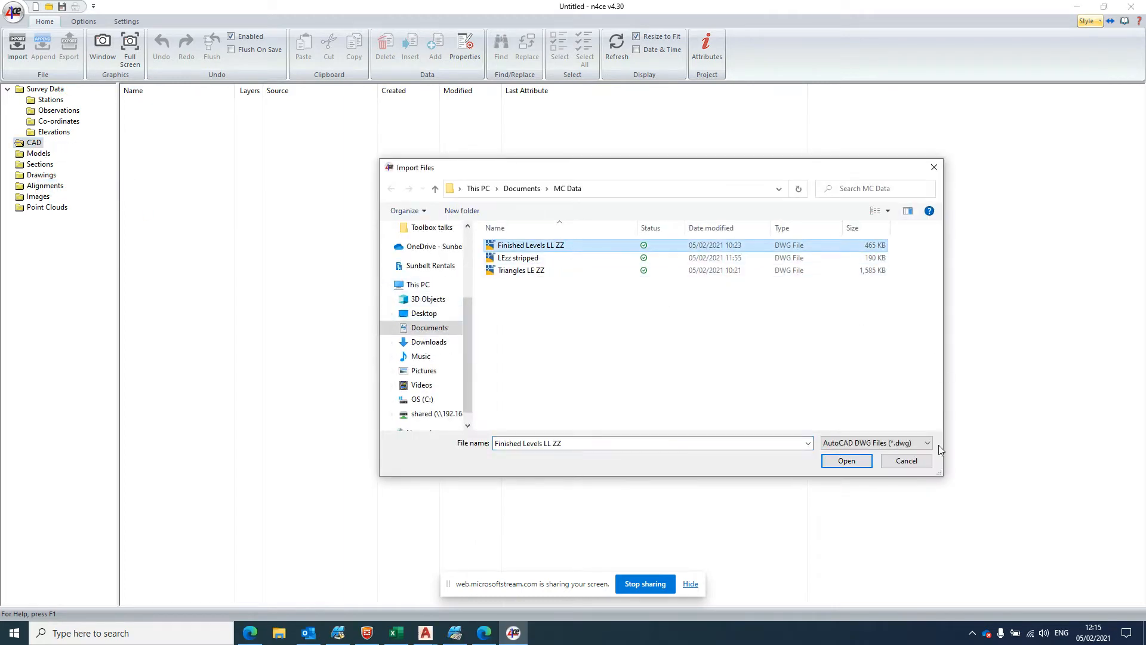
left_click(851, 460)
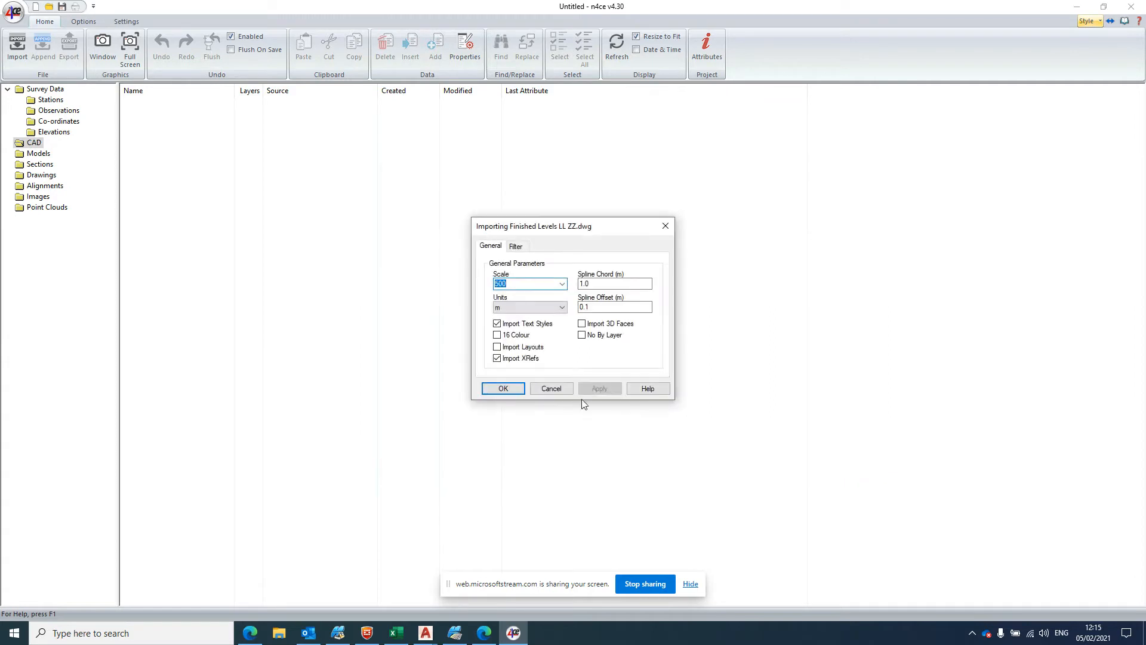
left_click(503, 389)
Step: Set the status of all layers in the imported Finished Levels LL ZZ drawing to Inactive
left_click(98, 154)
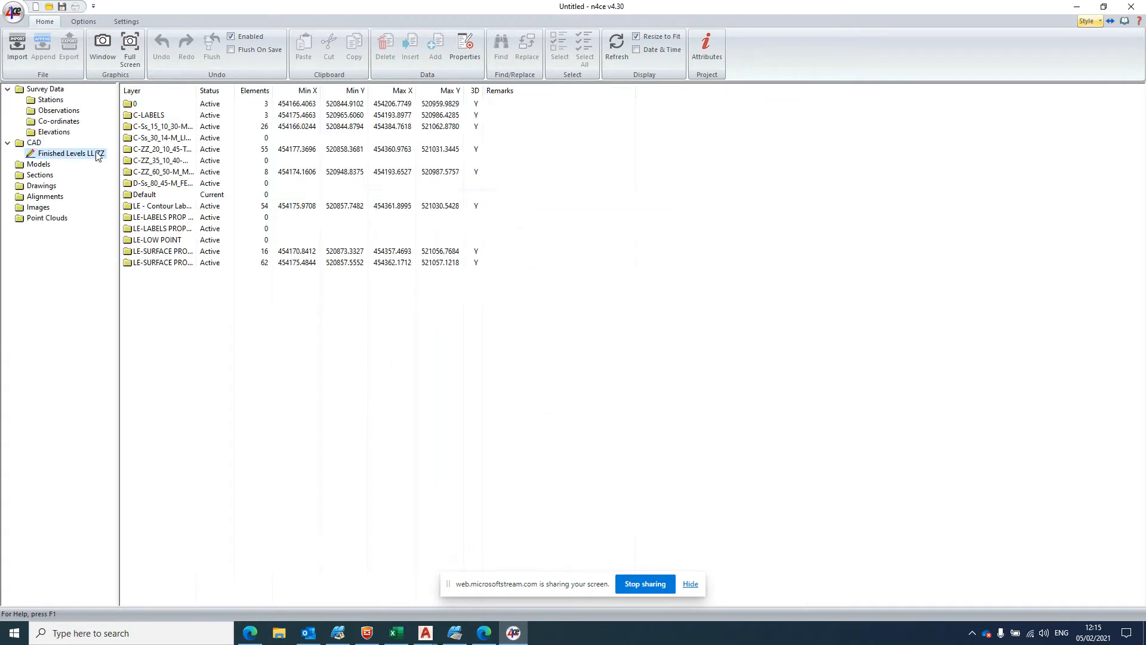
left_click(235, 149)
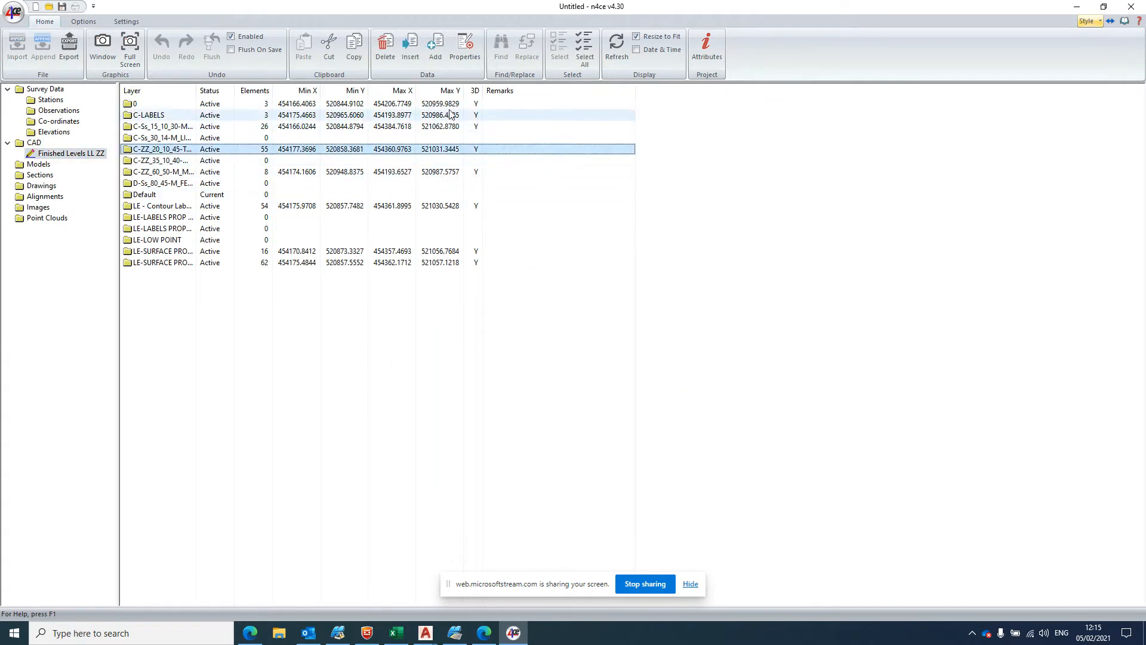
right_click(203, 155)
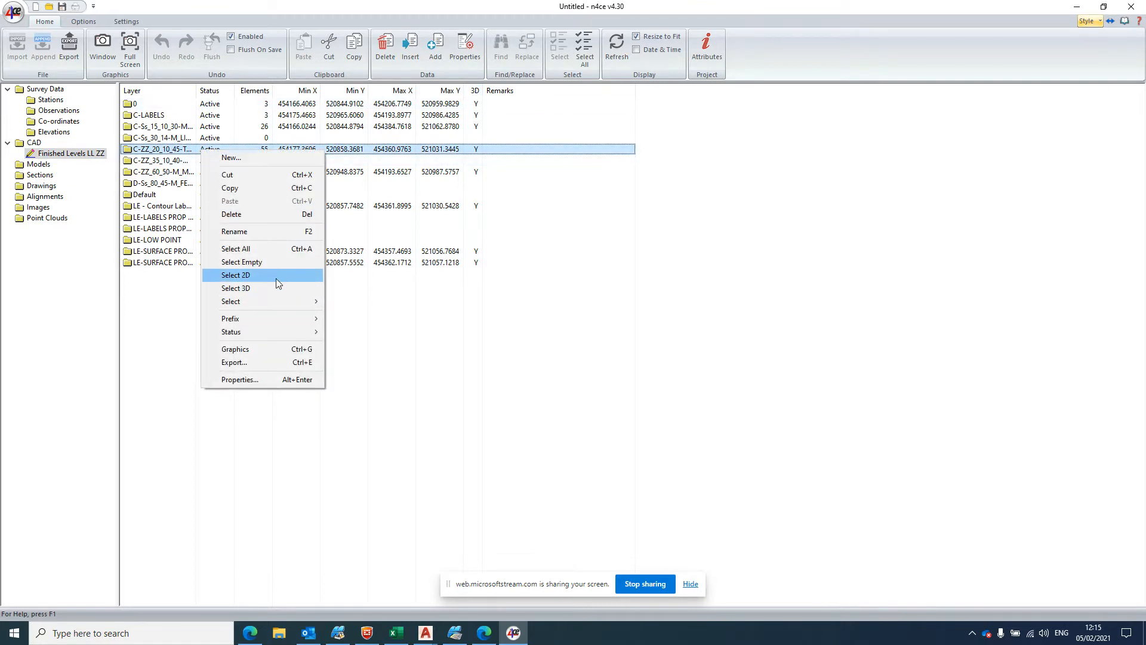
left_click(291, 249)
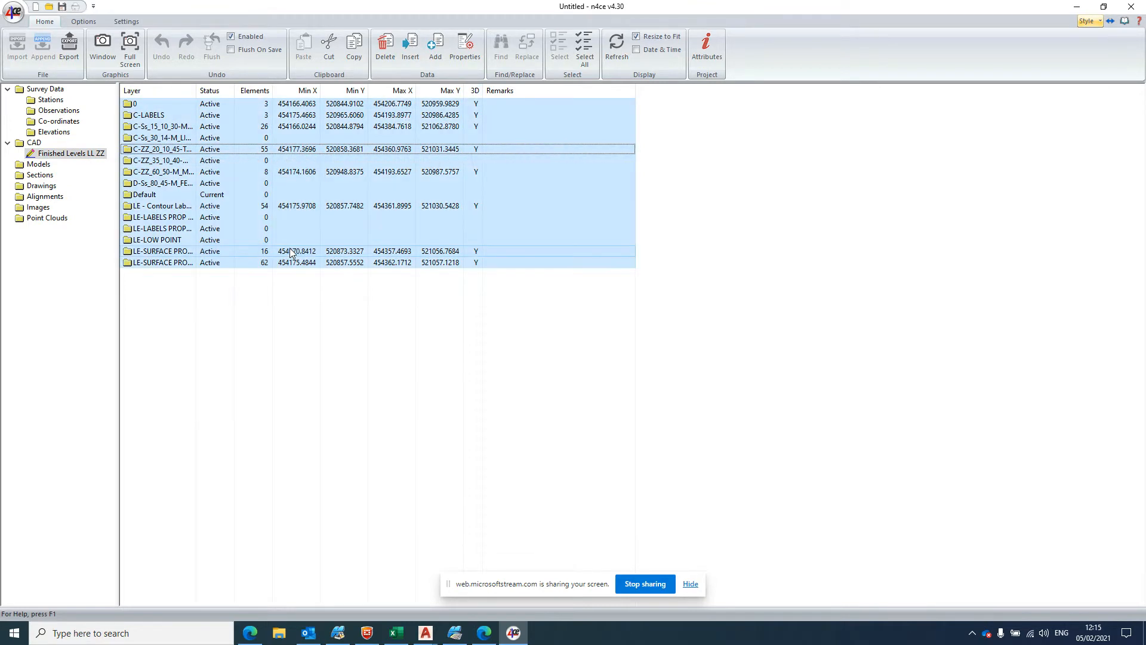
right_click(232, 187)
mouse_move(350, 369)
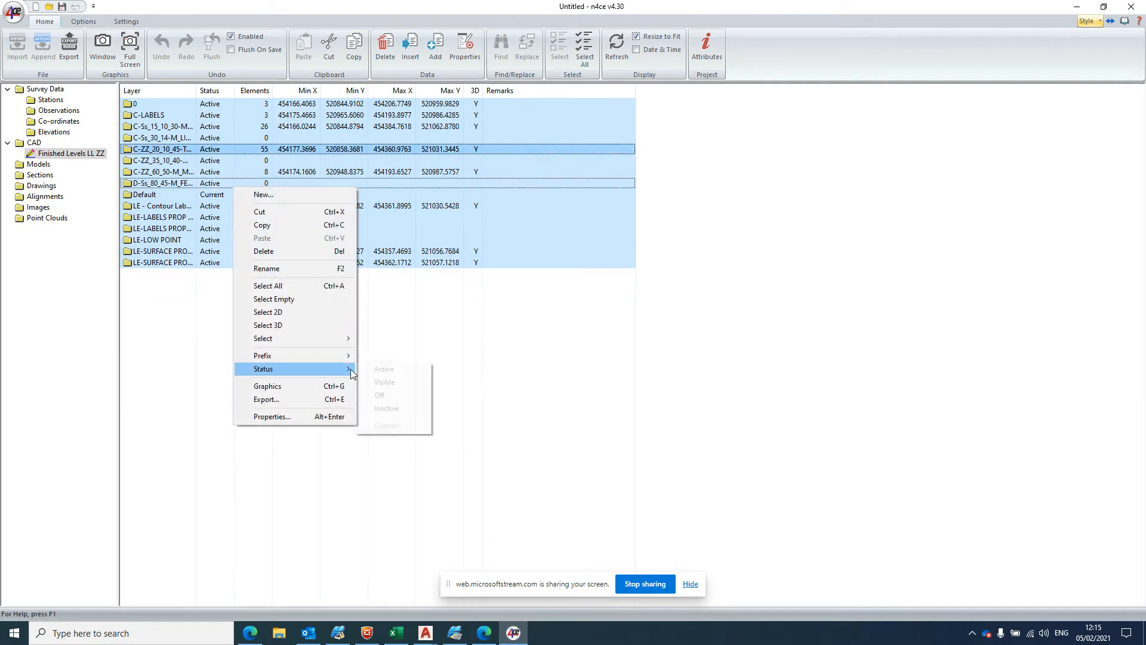
left_click(388, 408)
Step: Select all 3D layers of the drawing and set their status to Active
left_click(290, 264)
right_click(244, 263)
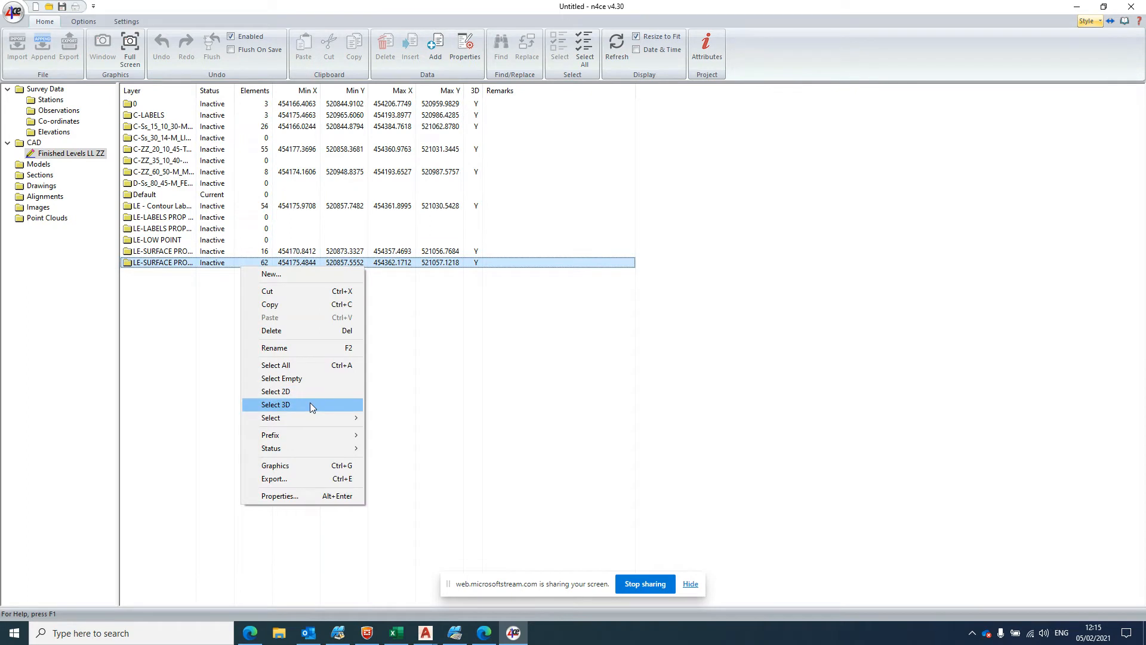
left_click(310, 403)
right_click(249, 263)
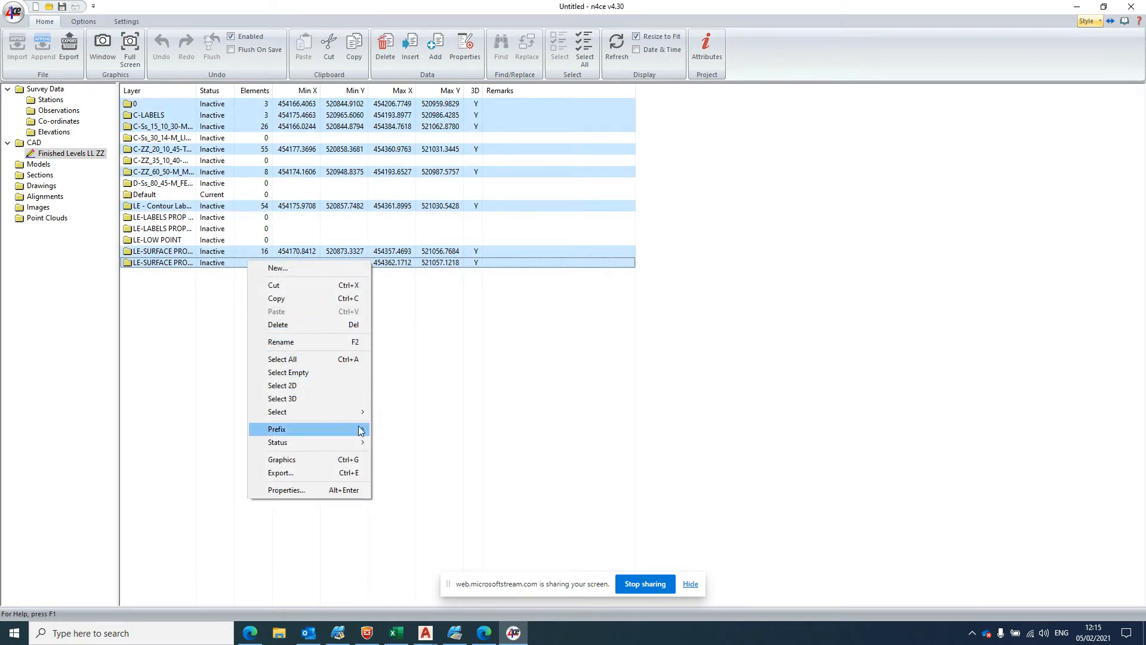
left_click(387, 443)
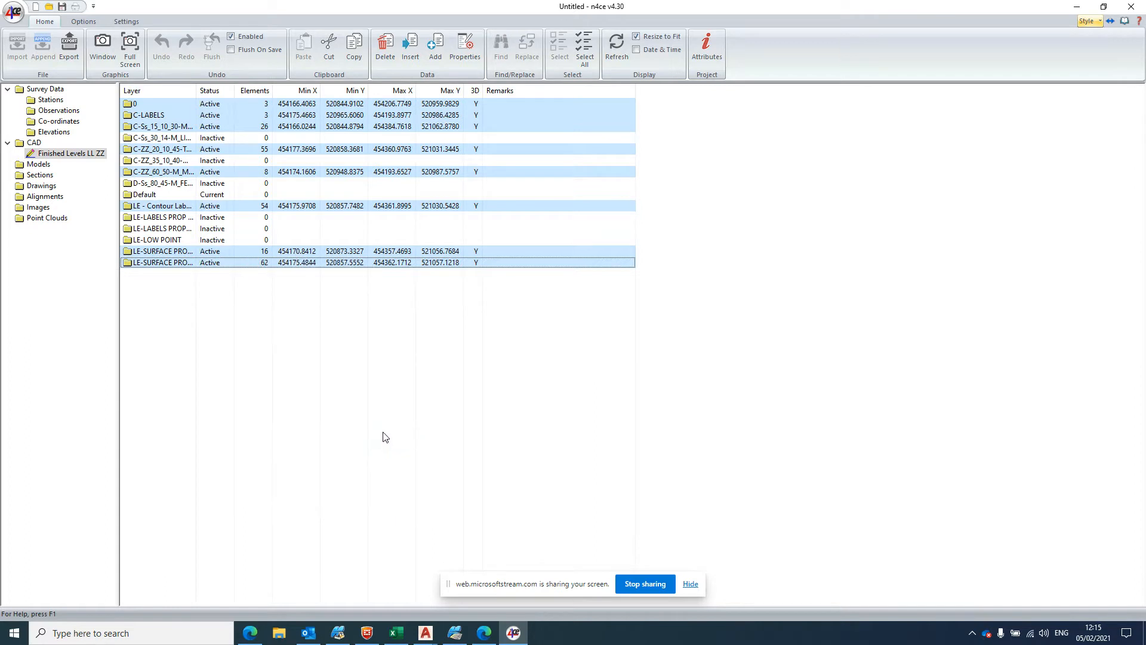
Step: Select all empty layers of the drawing and delete them
left_click(221, 231)
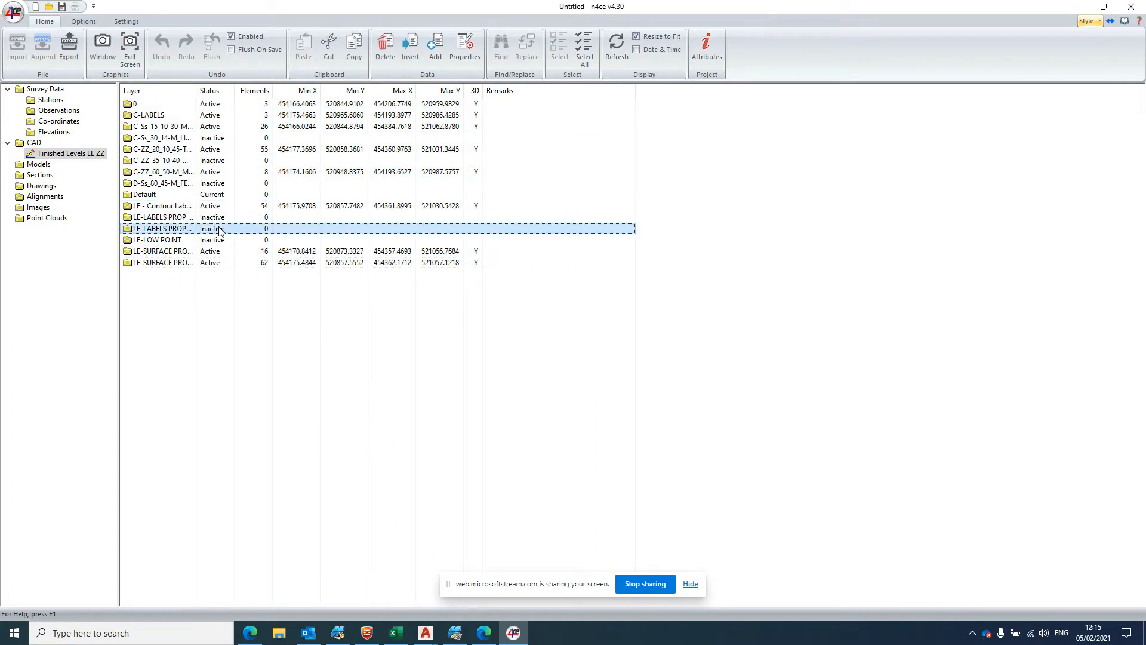
right_click(220, 230)
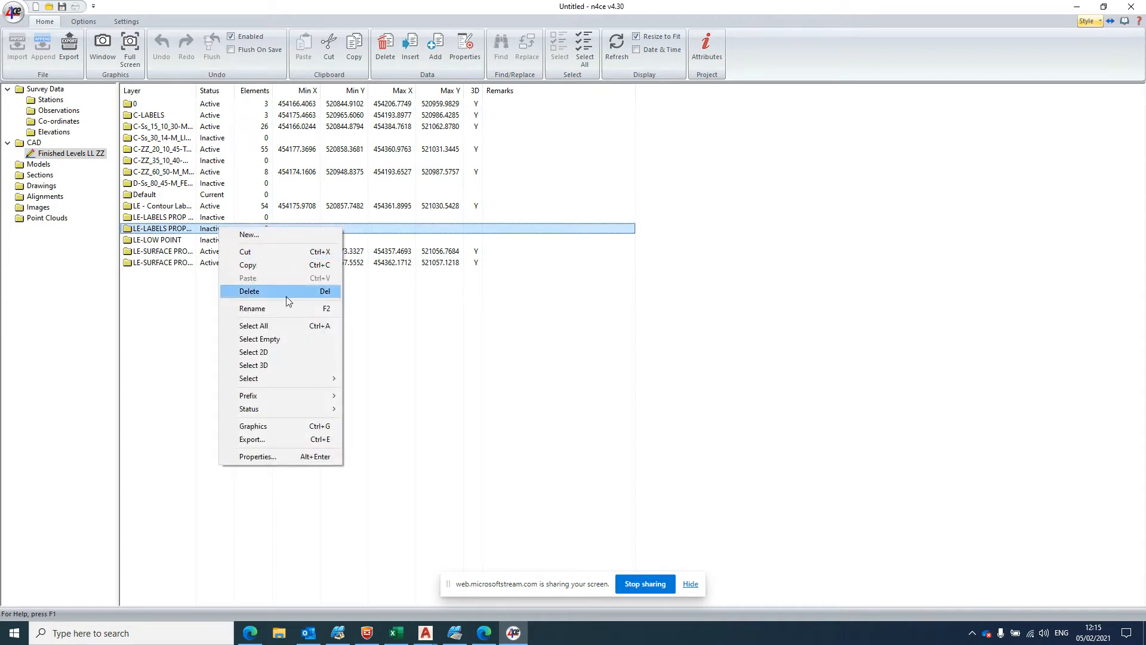
left_click(295, 340)
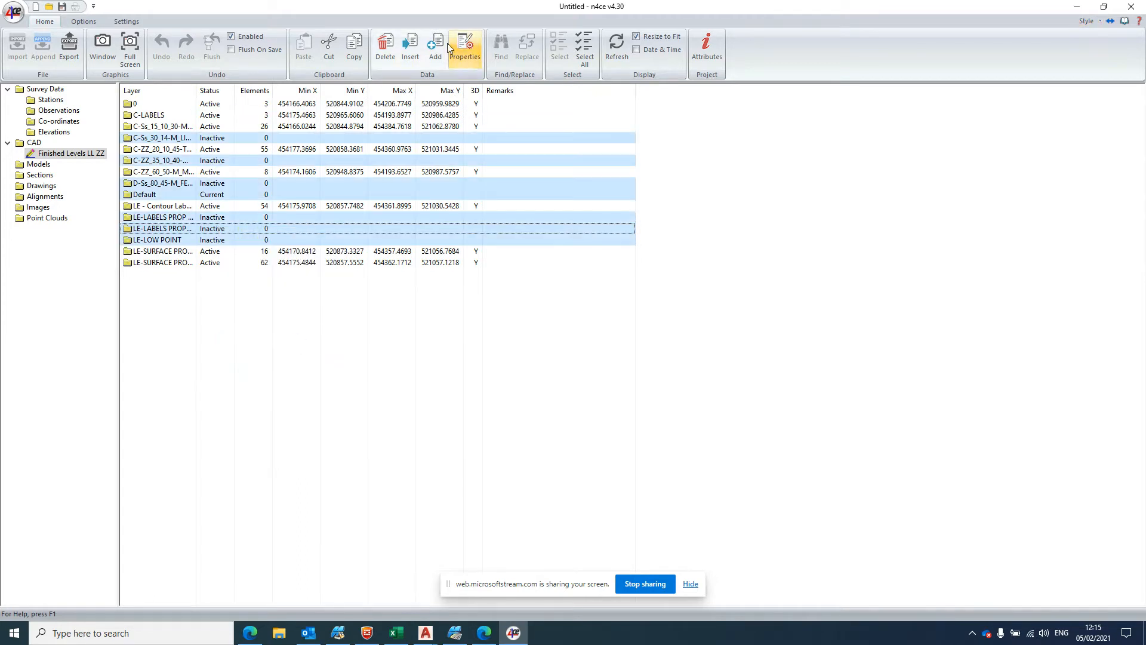
left_click(395, 46)
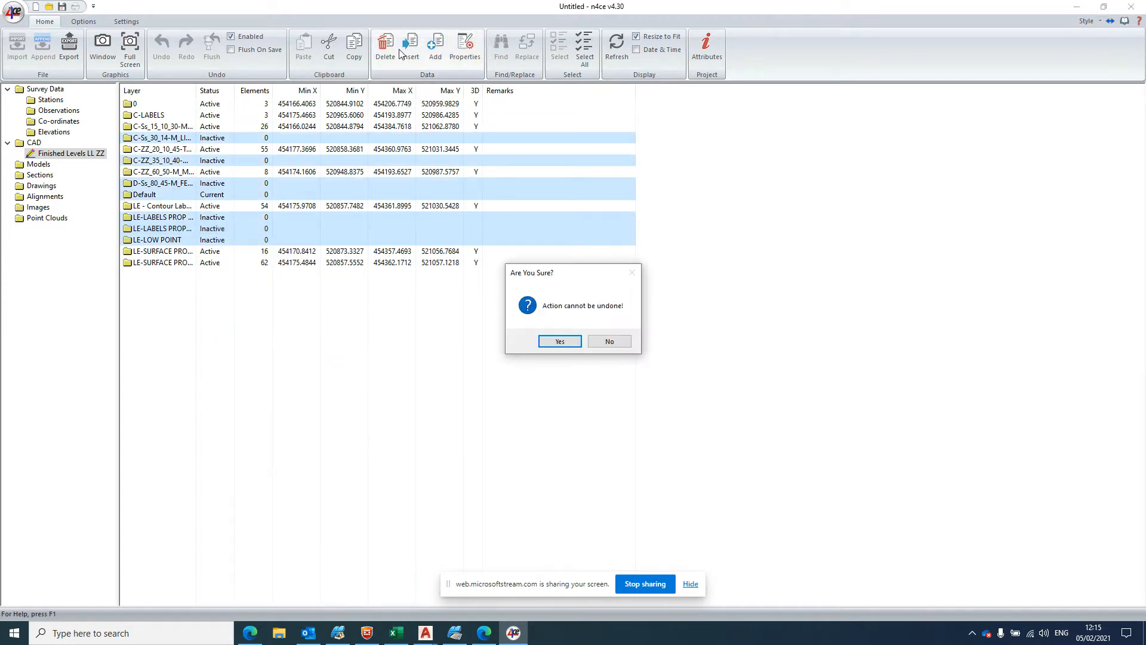
left_click(558, 341)
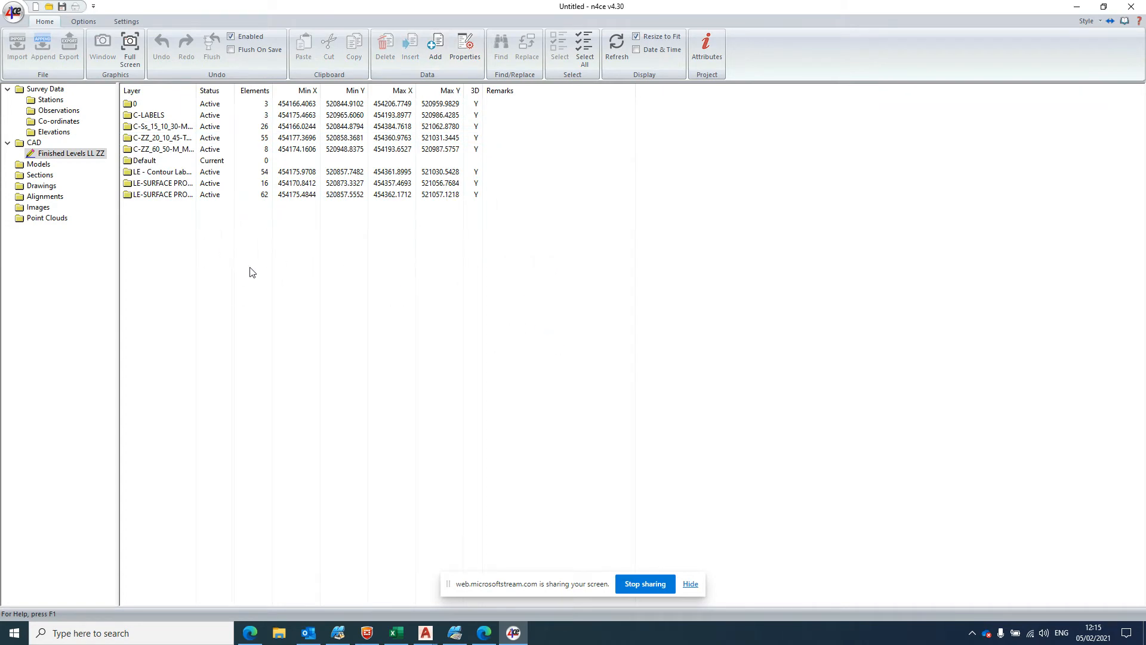
Step: Create a backcloth model from the Finished Levels LL ZZ drawing, named "Finished Levels LL ZZ - Surface 1", and move its window clear of the project tree
right_click(62, 160)
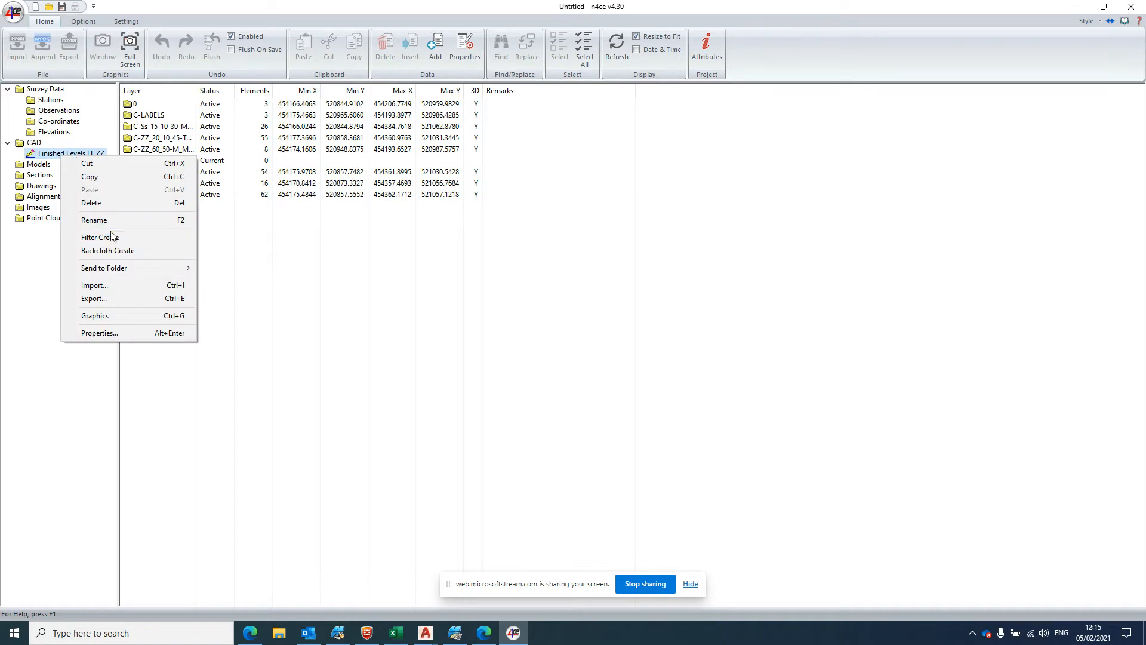
left_click(148, 251)
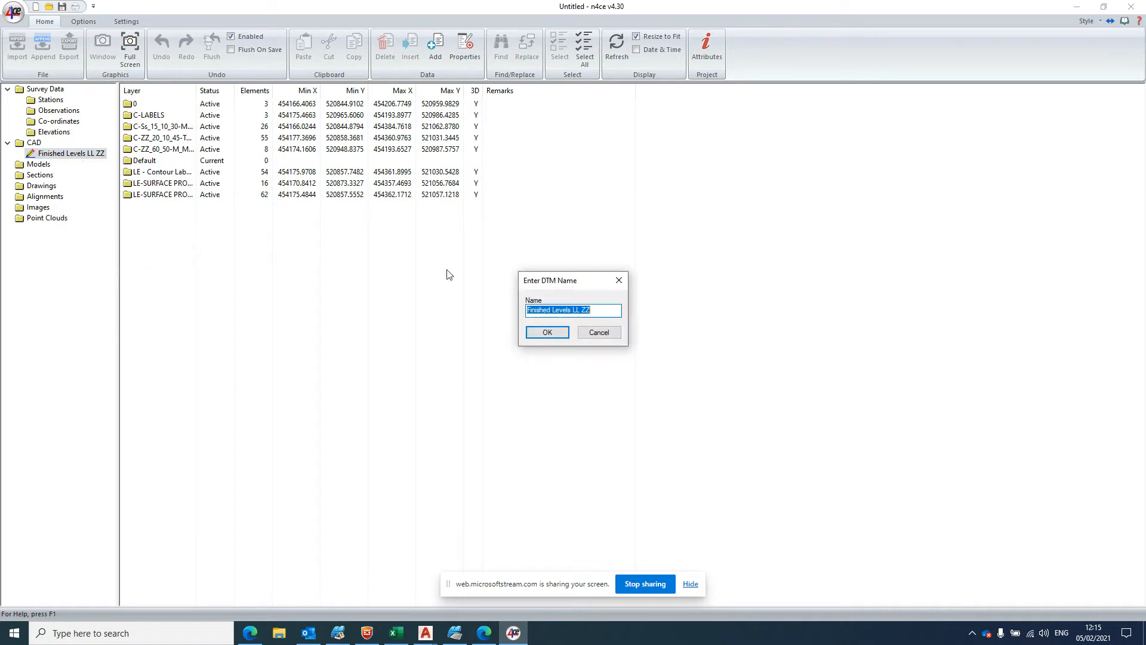
left_click(594, 310)
type("- ")
type("sURFACE")
type("ce 1")
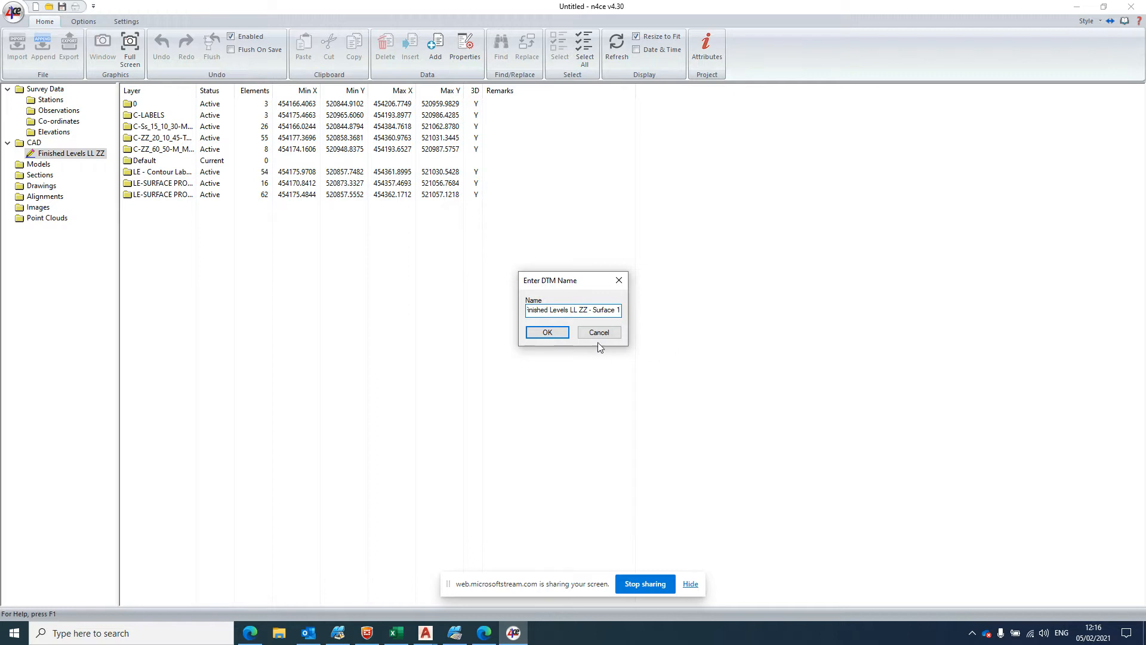
left_click(548, 333)
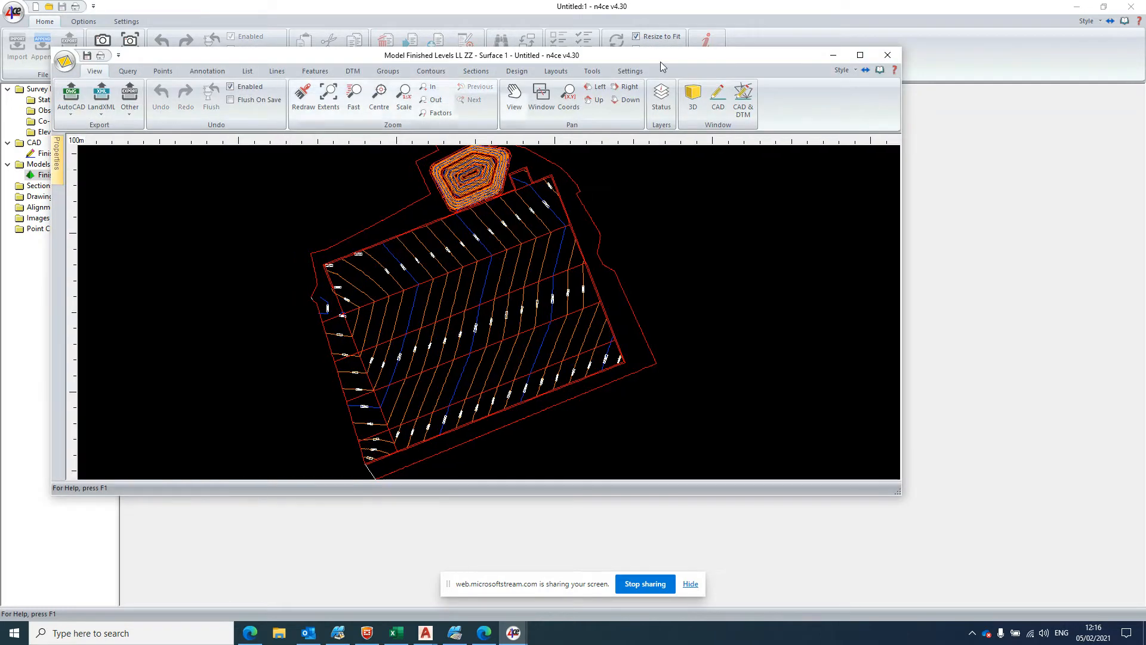
left_click_drag(672, 55, 1009, 117)
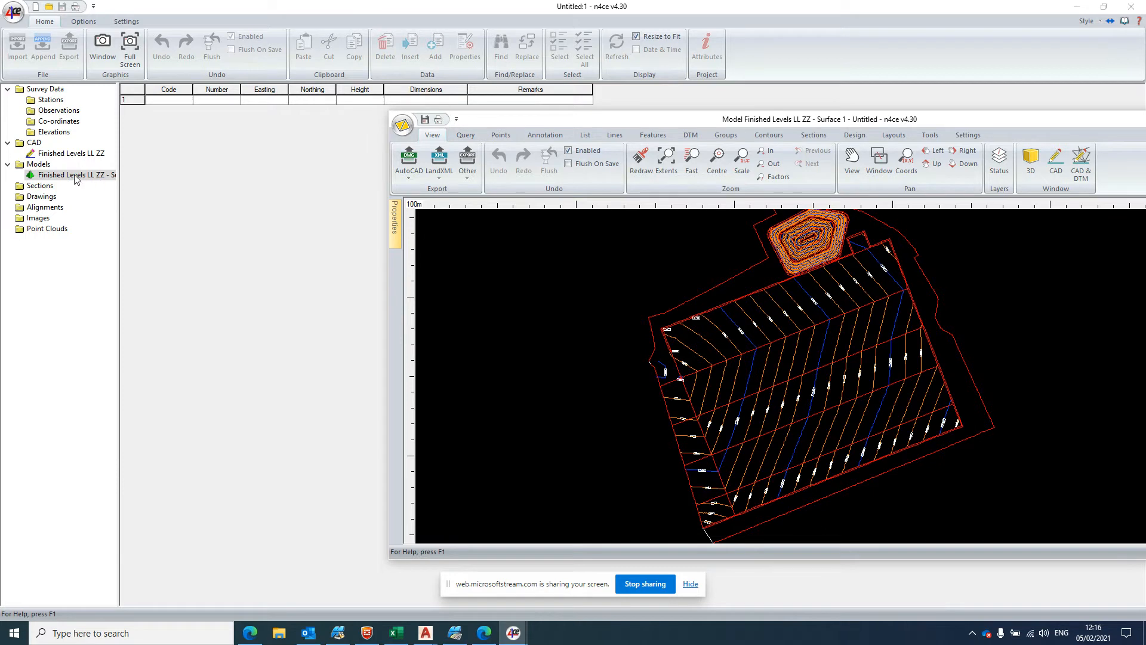
Step: Reposition and maximise the Finished Levels LL ZZ - Surface 1 model window to show the whole drawing
left_click_drag(661, 121, 407, 134)
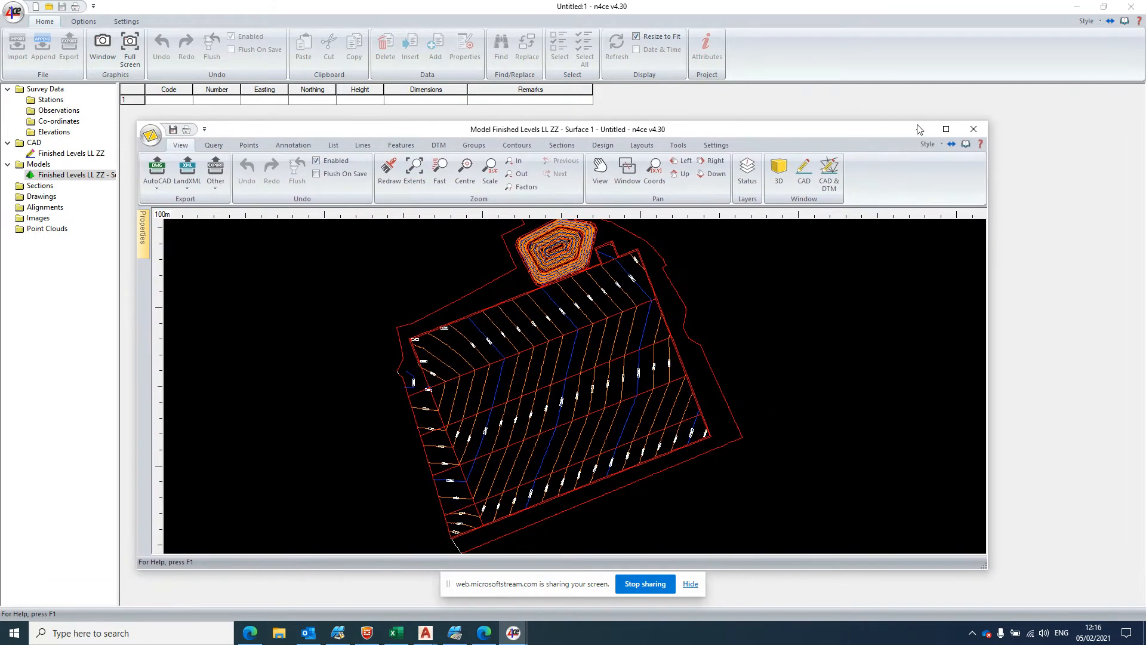
left_click(948, 130)
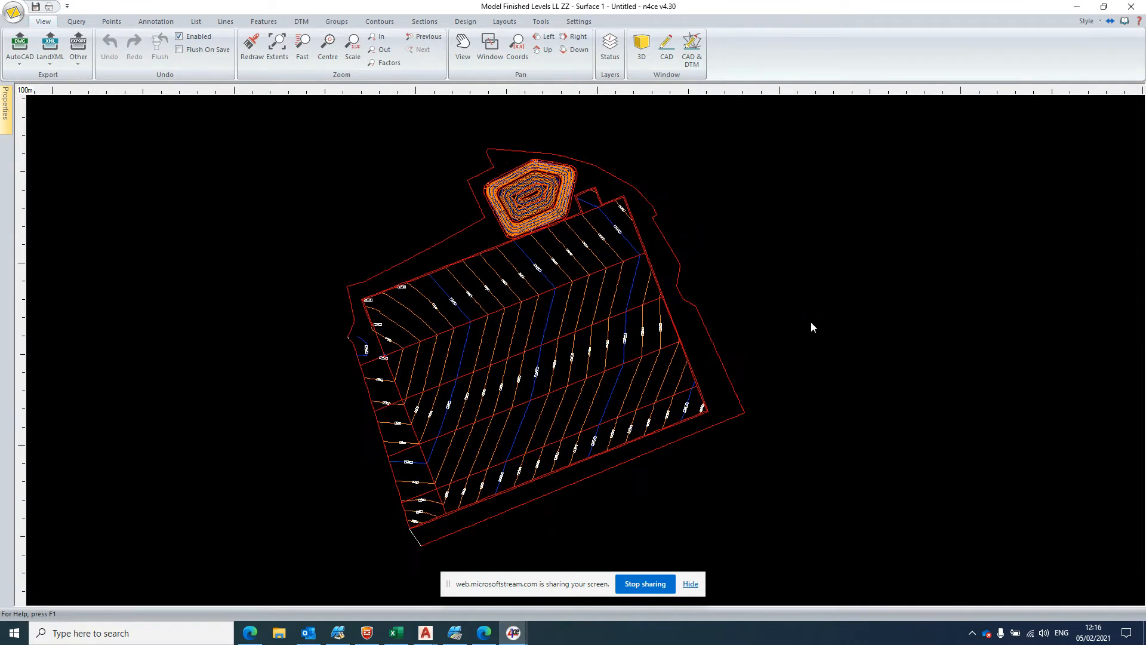
scroll(728, 359, "up", 2)
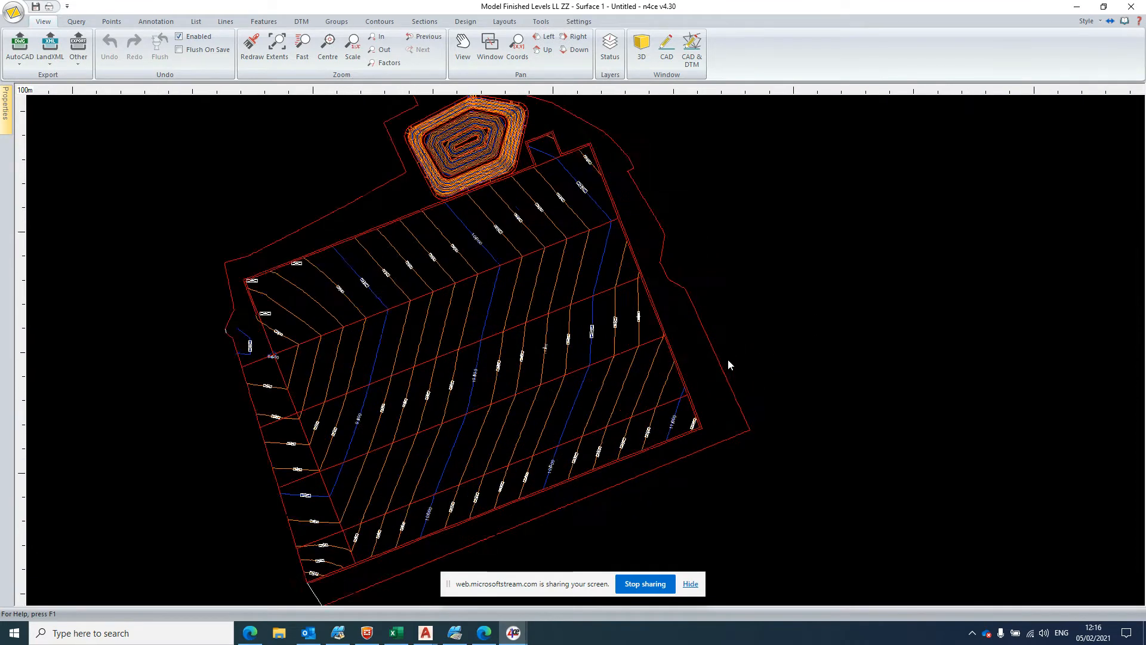
scroll(729, 360, "up", 1)
scroll(728, 359, "down", 3)
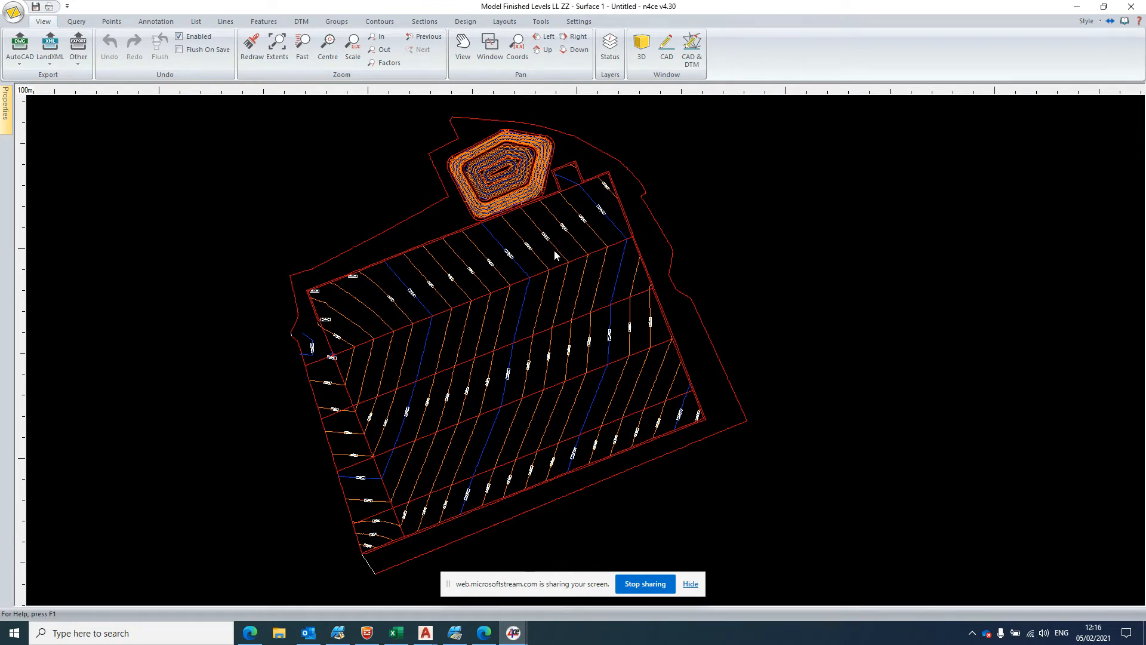
scroll(552, 250, "down", 1)
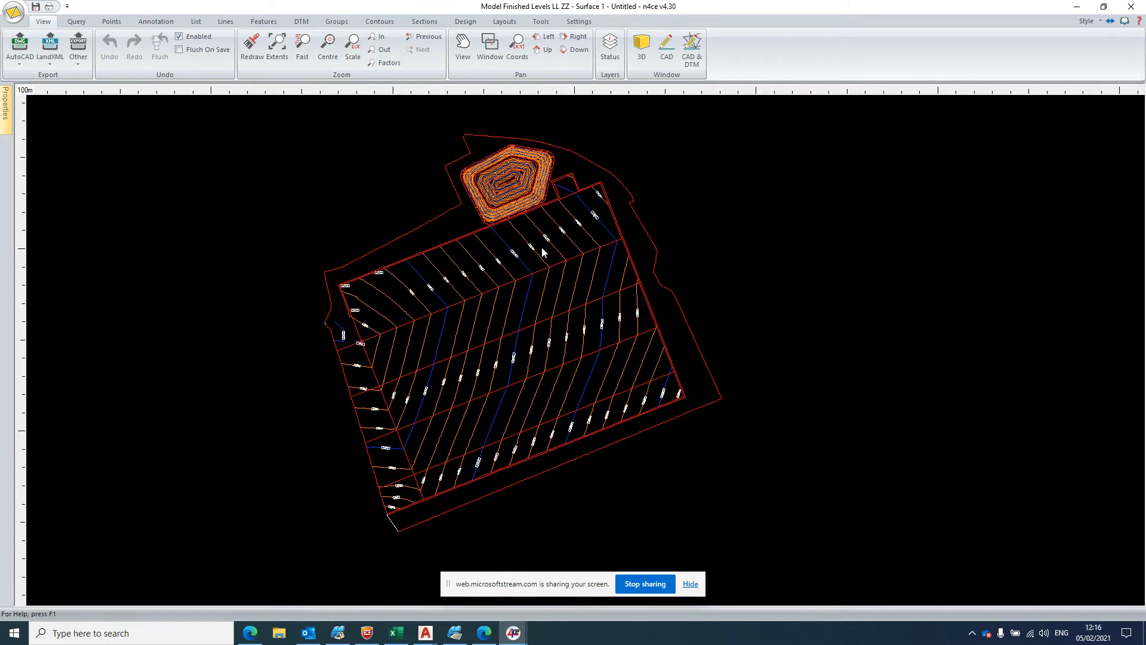
Step: Generate points from all CAD lines in the drawing with assigned heights, numeric strings and the Layer is Code option
left_click(110, 22)
left_click(153, 66)
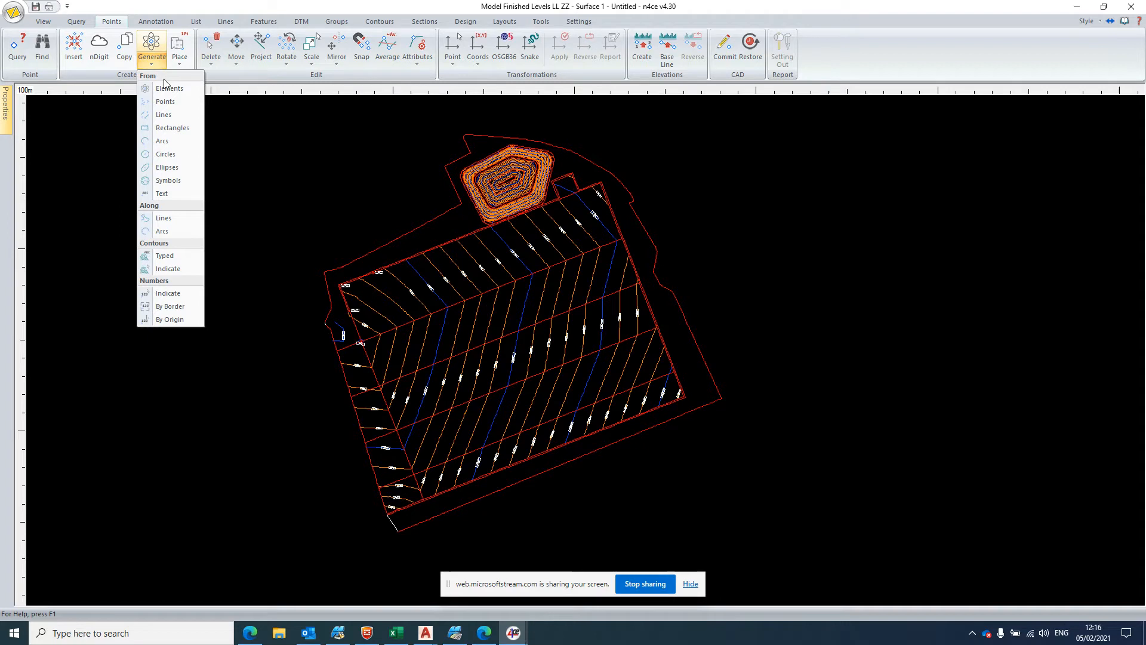
left_click(176, 116)
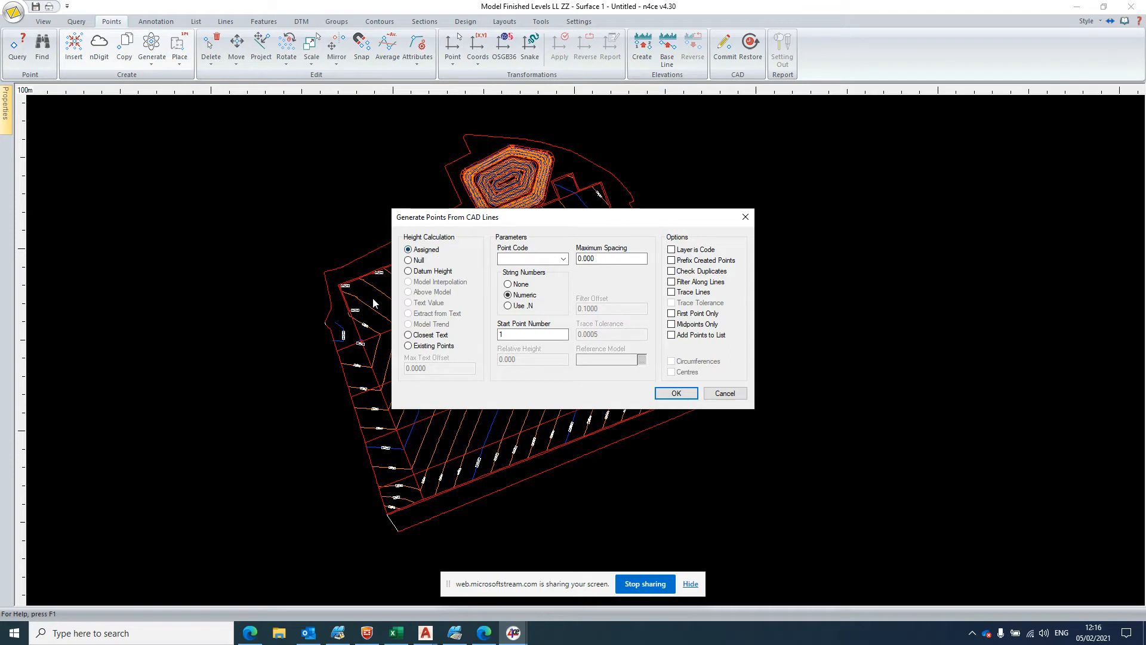
left_click(521, 260)
type("SL")
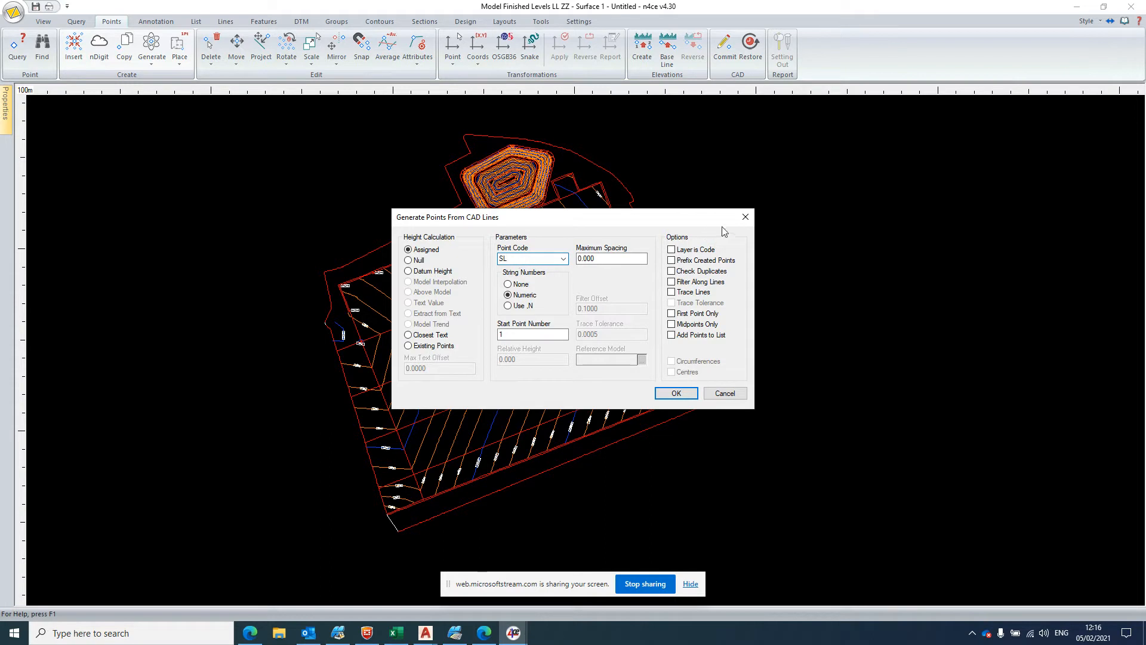
left_click(672, 250)
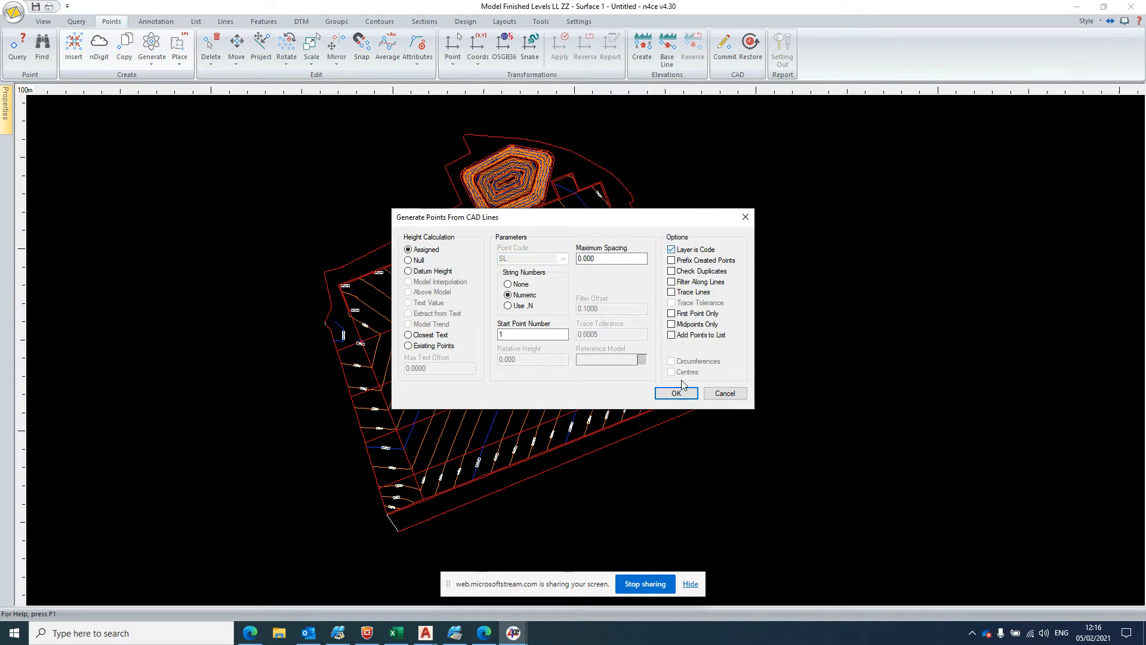
left_click(677, 393)
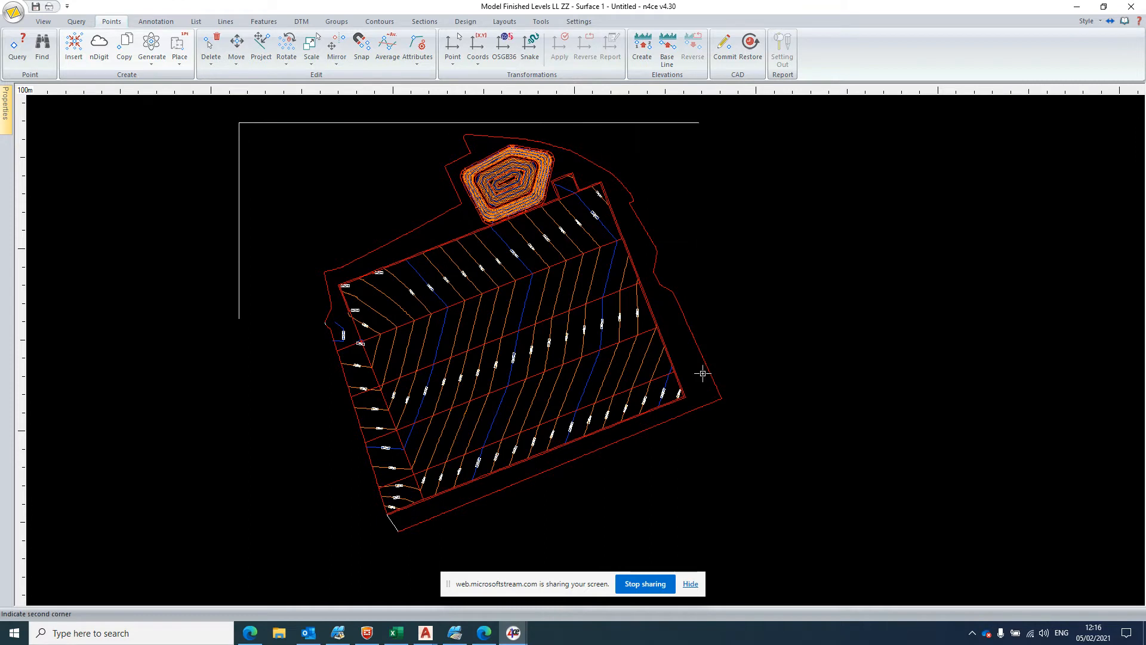
left_click(784, 540)
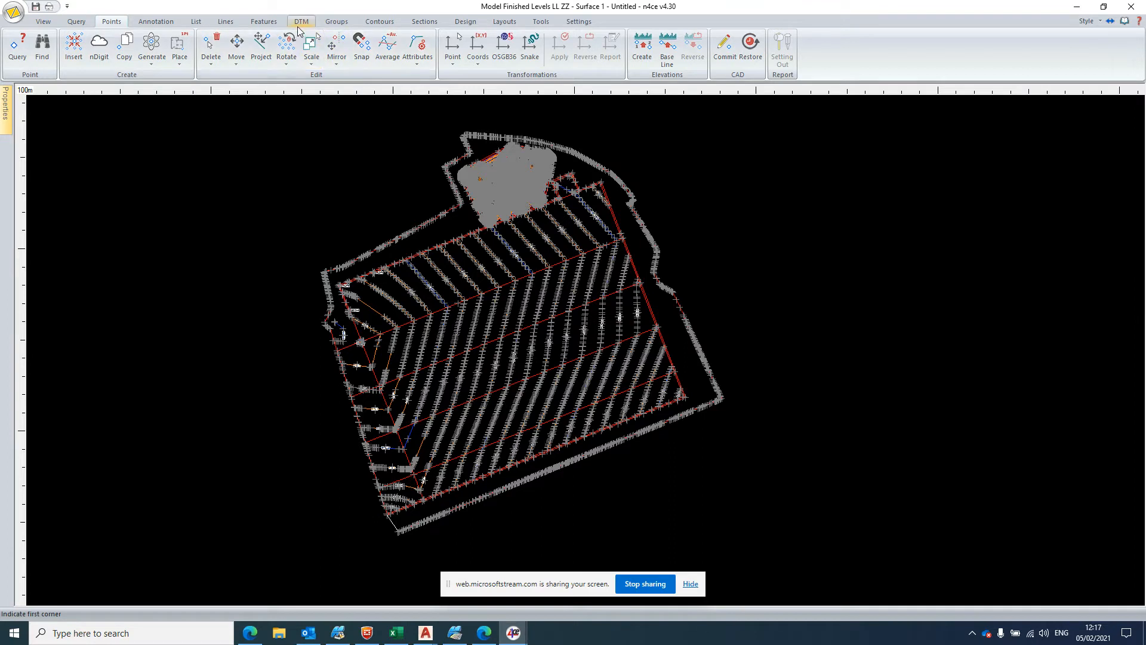
Step: Create a normal DTM from the generated points and check its triangulation
left_click(299, 23)
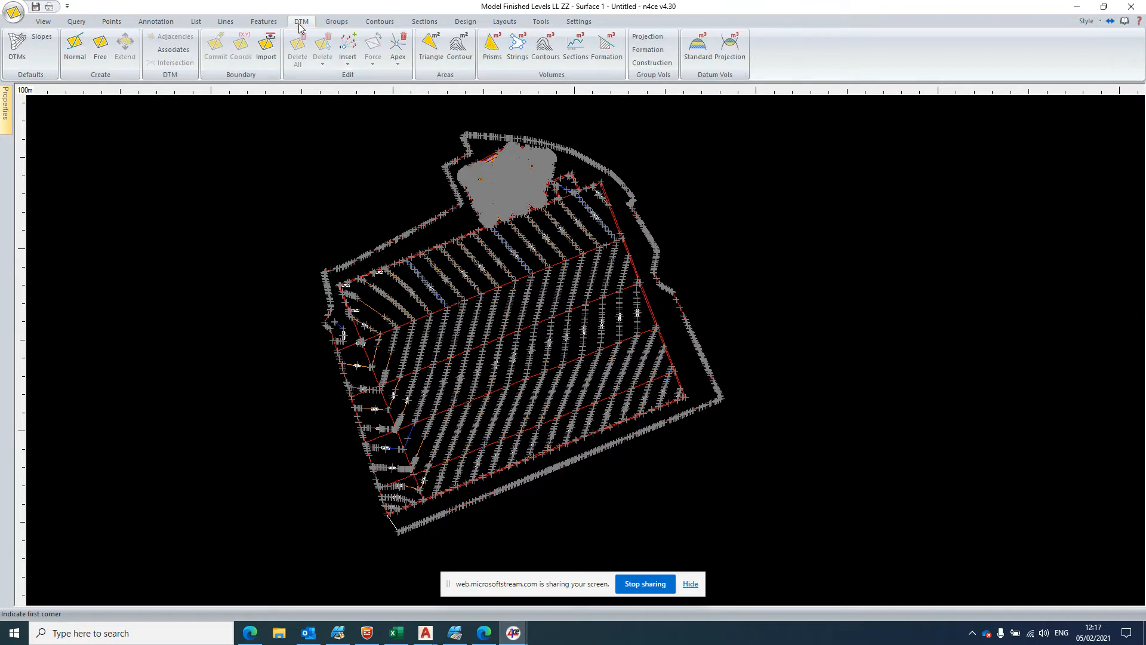
left_click(87, 62)
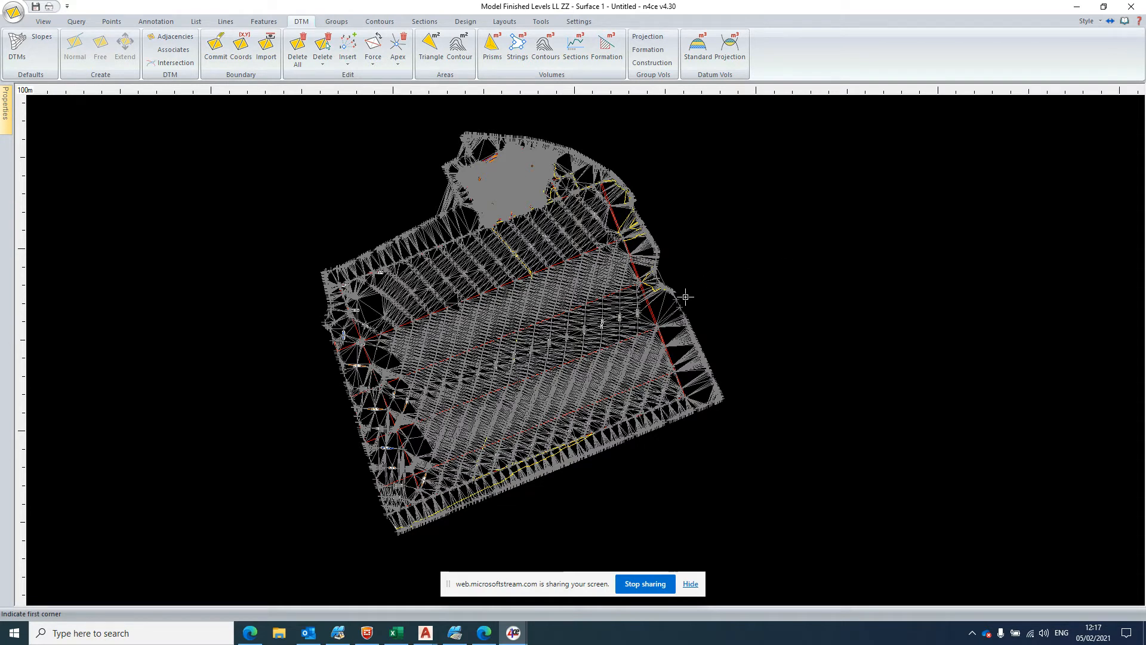
scroll(644, 340, "up", 3)
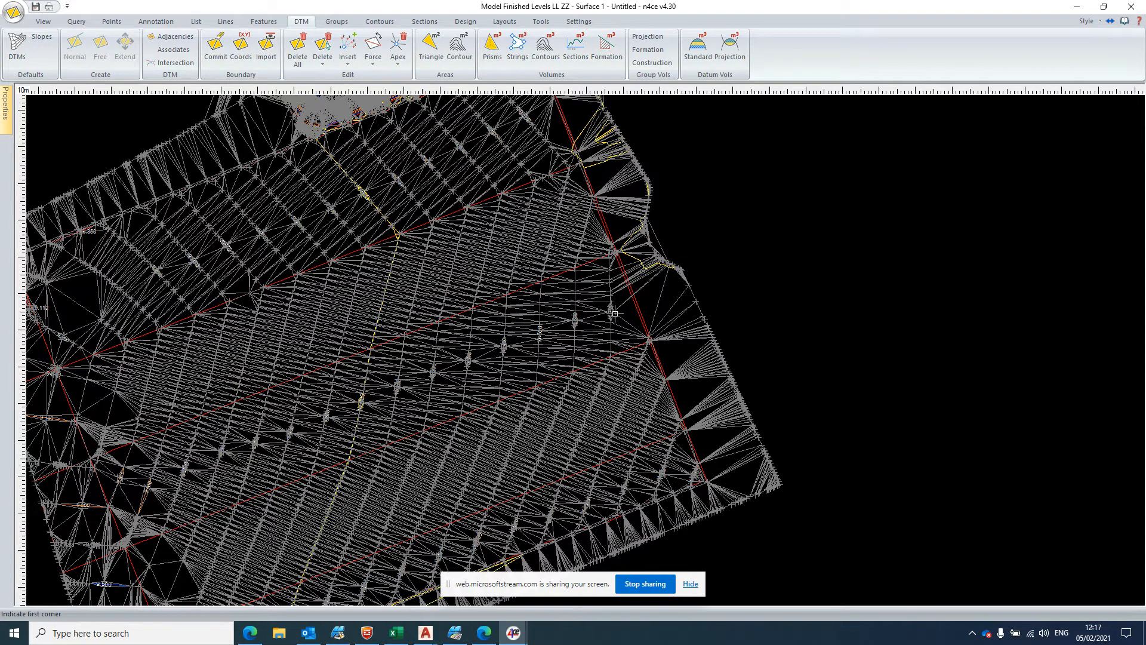
scroll(657, 289, "down", 3)
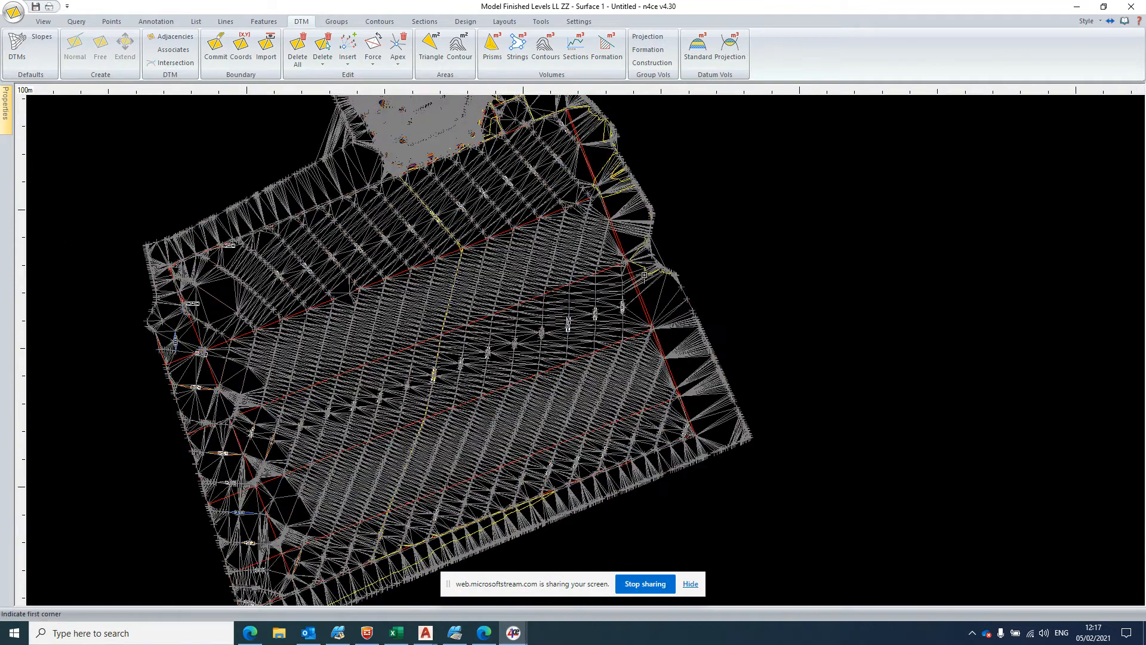
scroll(605, 120, "down", 1)
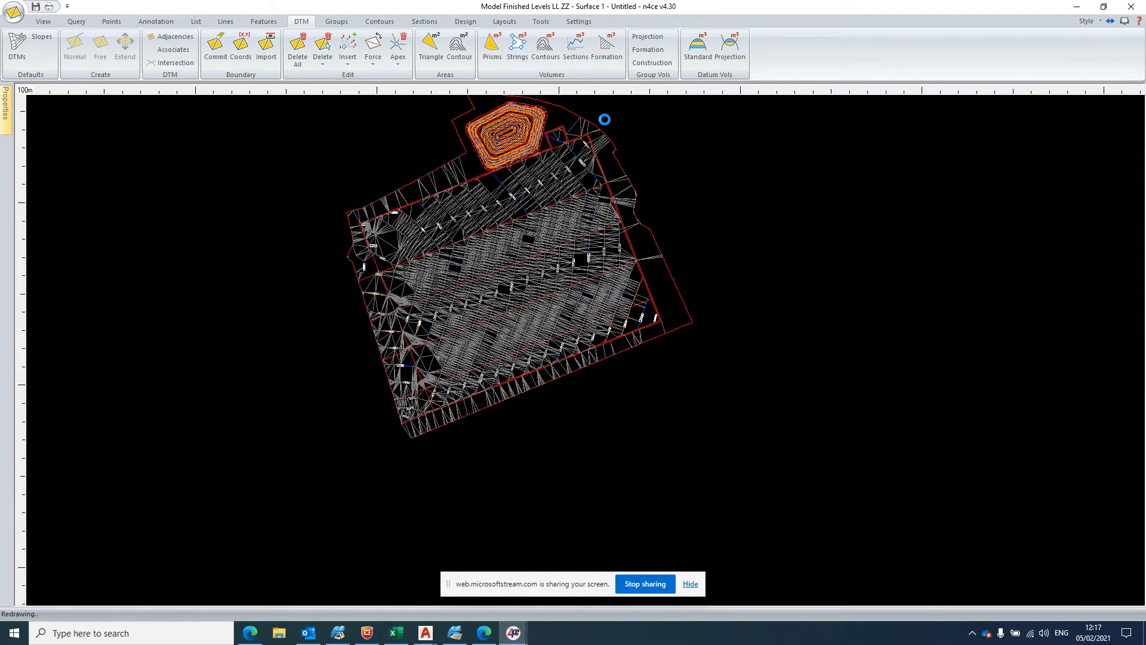
scroll(605, 119, "down", 1)
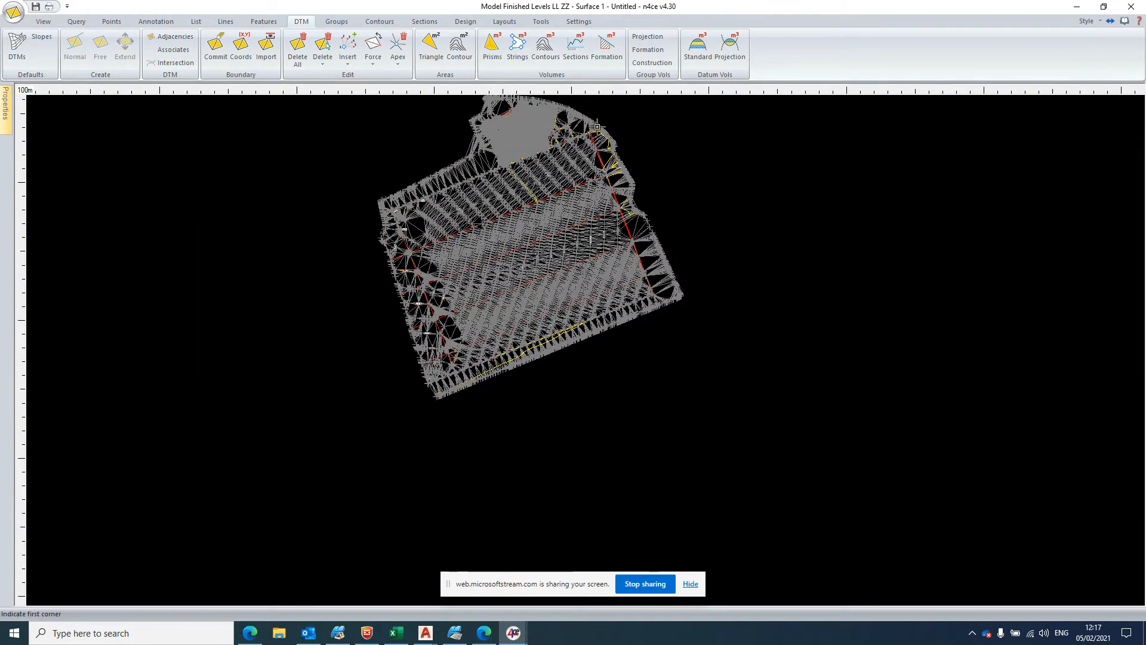
Step: Open the surface model in a maximised 3D view and examine its edges
left_click(43, 22)
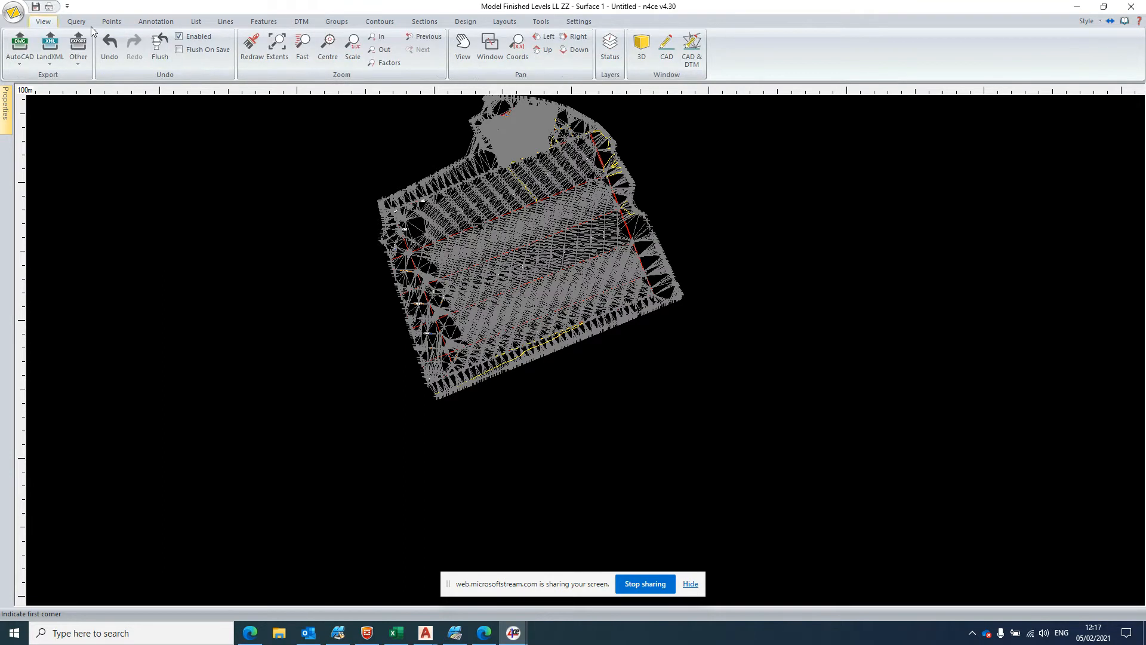
left_click(643, 48)
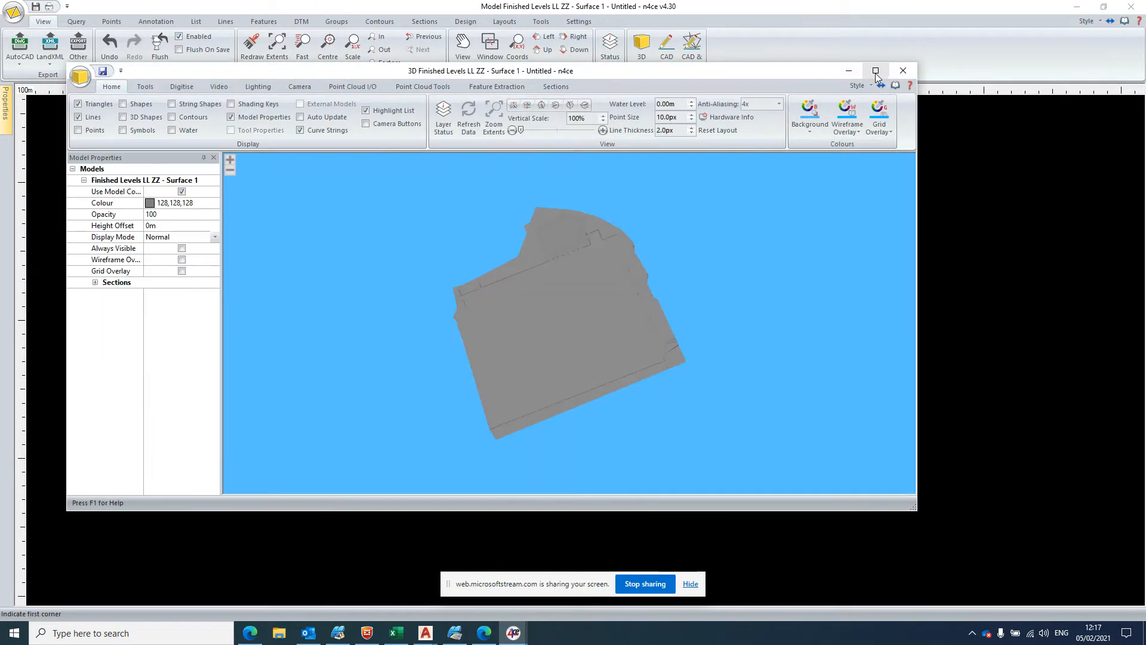
left_click(875, 71)
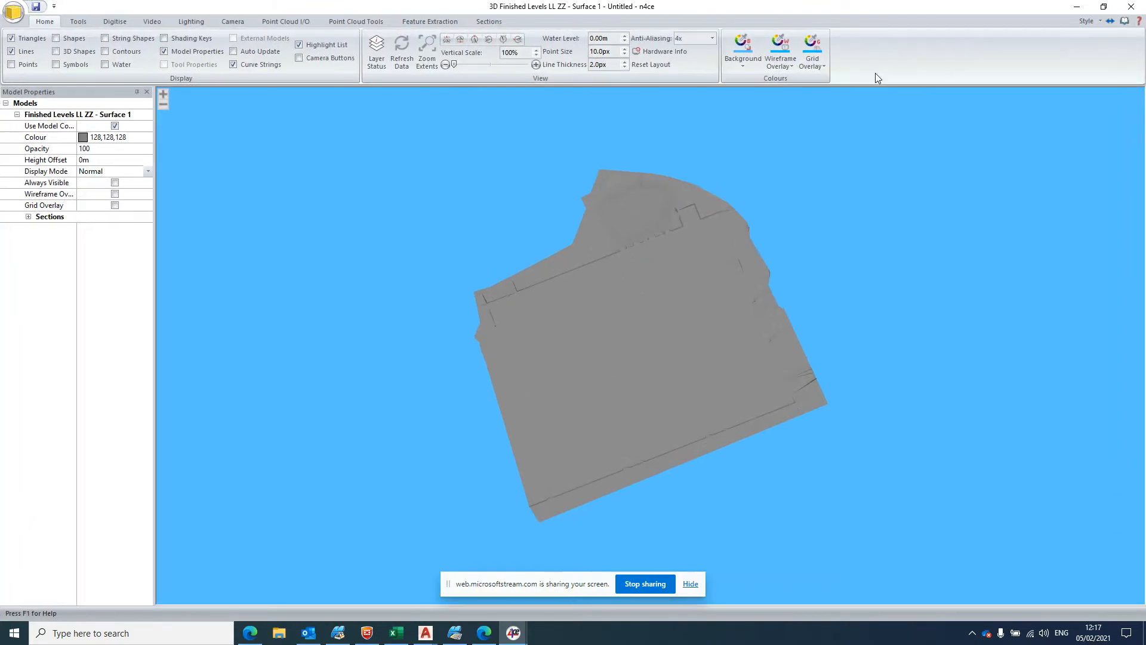
scroll(823, 426, "up", 2)
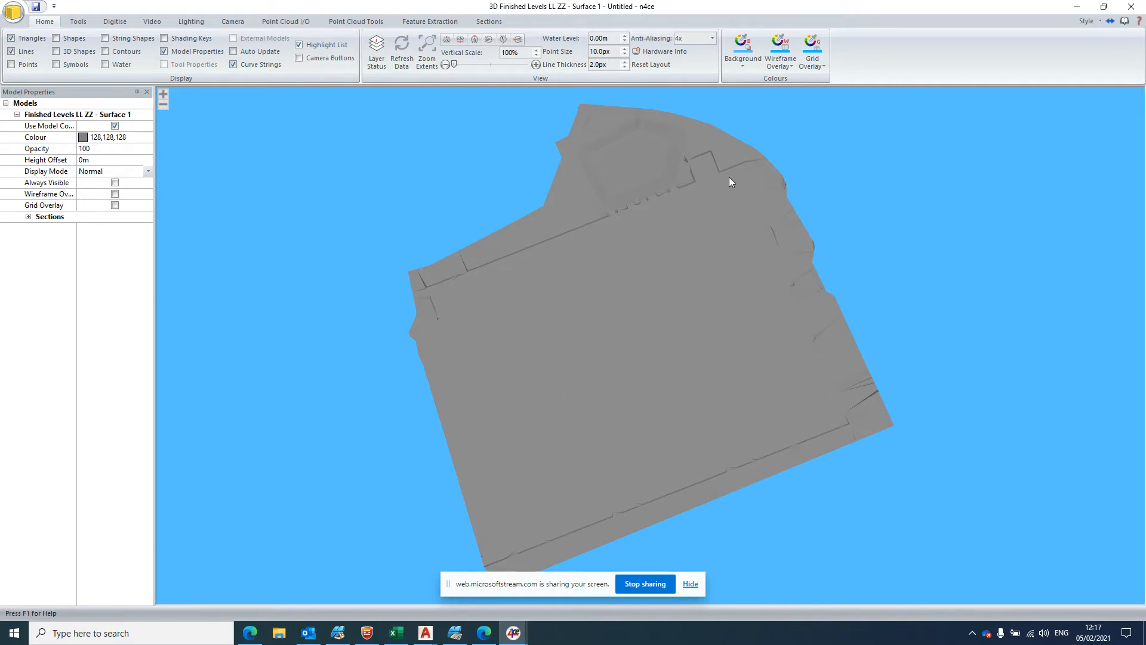
scroll(843, 388, "up", 2)
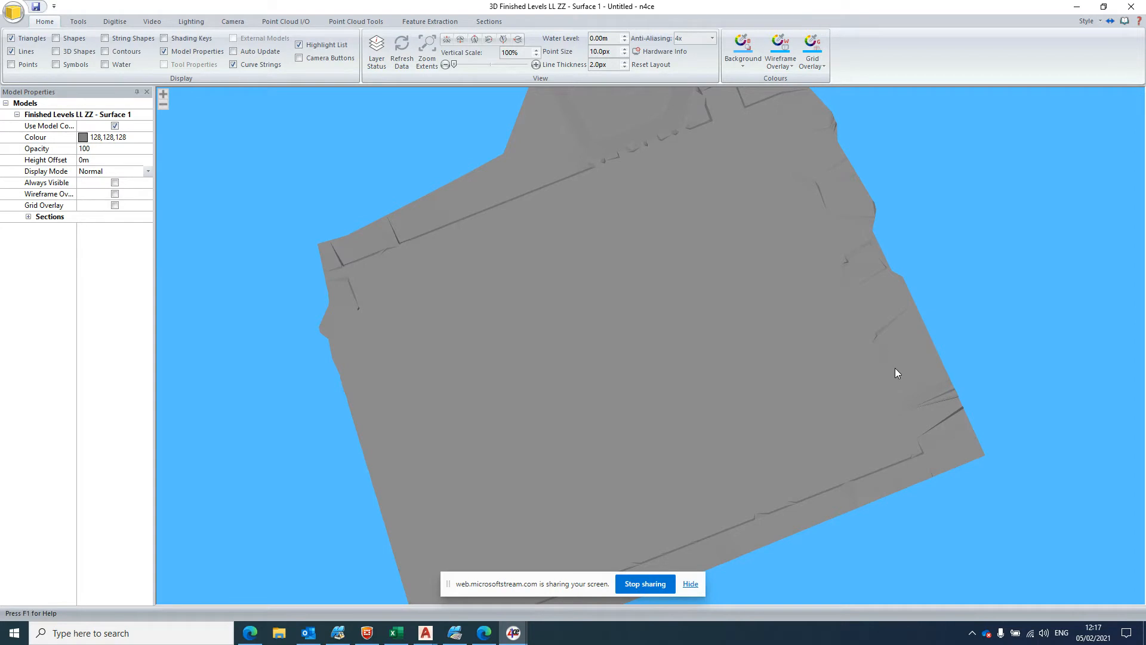
scroll(895, 367, "down", 2)
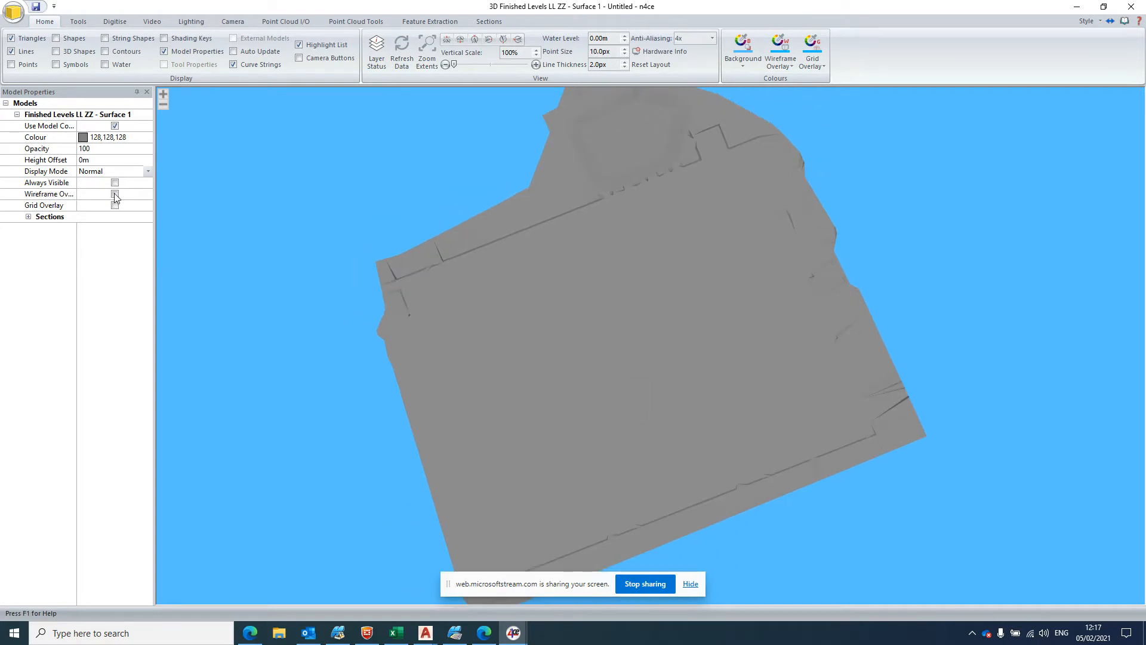
Step: Set the 3D model's display mode to Height Shaded and its vertical scale to 390%
left_click(147, 171)
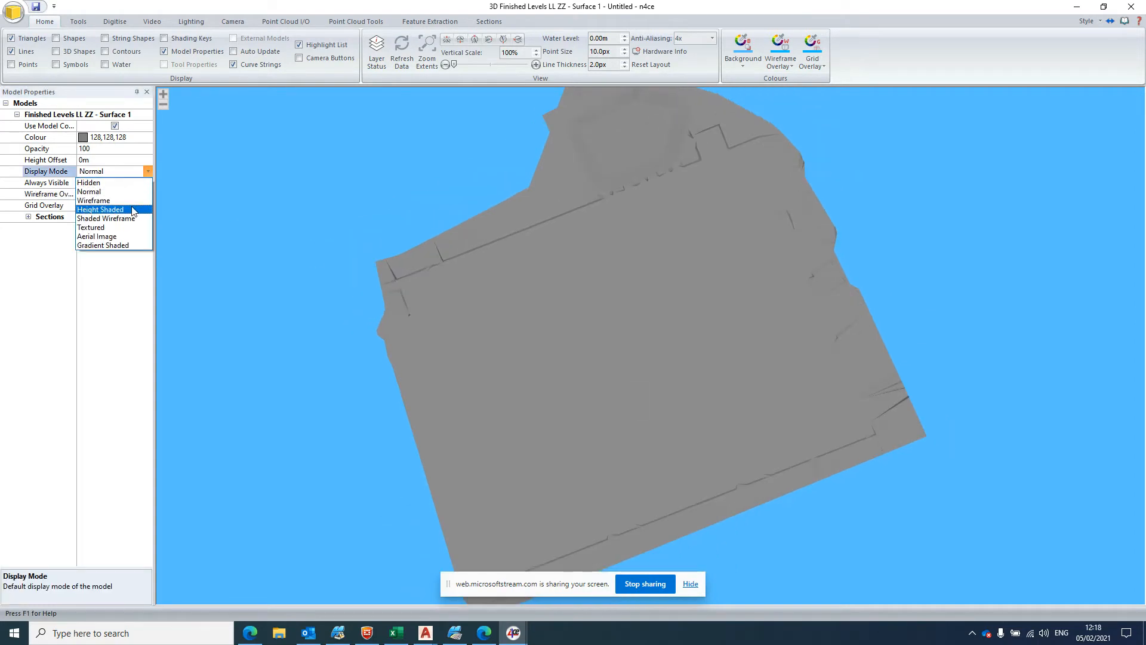
left_click(133, 209)
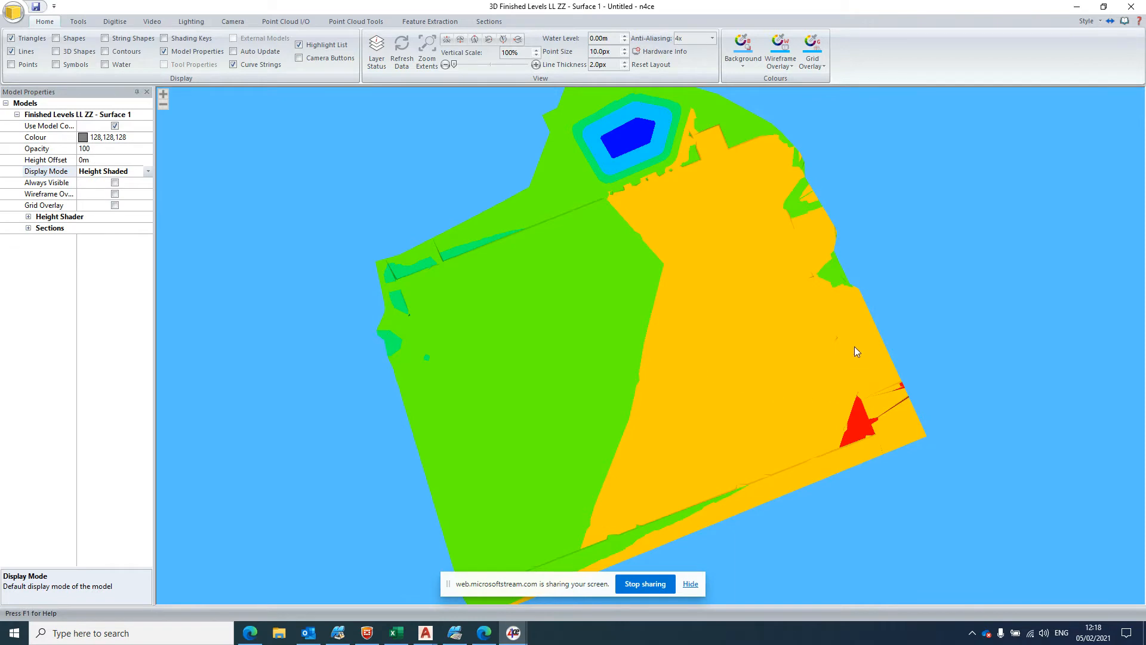
scroll(854, 346, "up", 5)
scroll(868, 333, "down", 5)
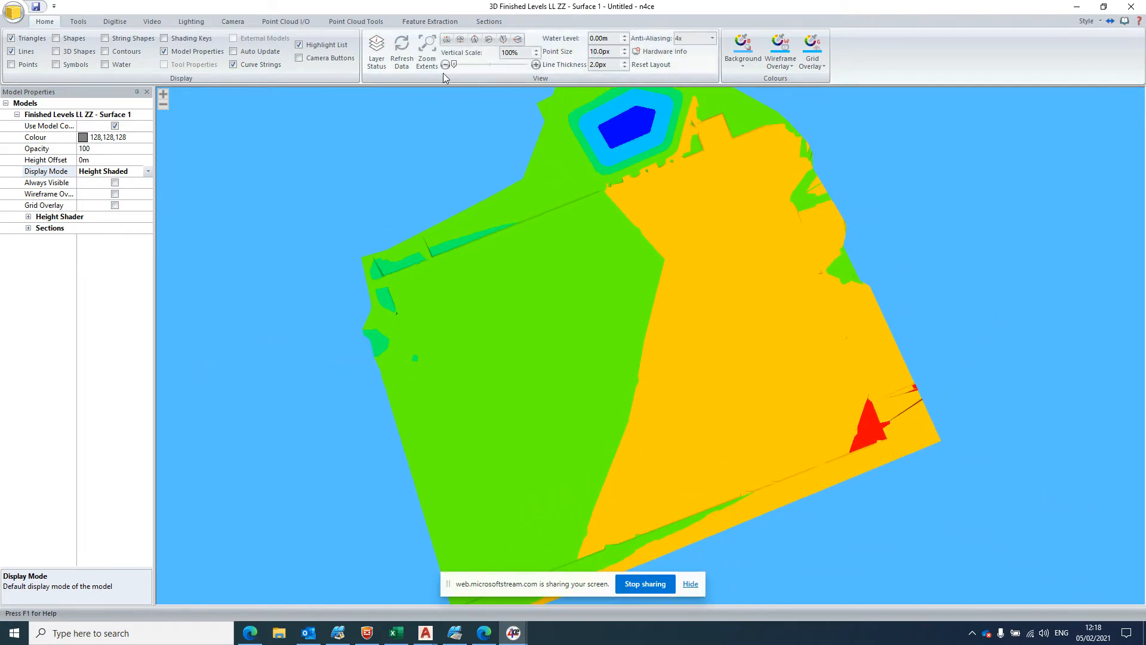
left_click(456, 64)
left_click_drag(456, 64, 483, 70)
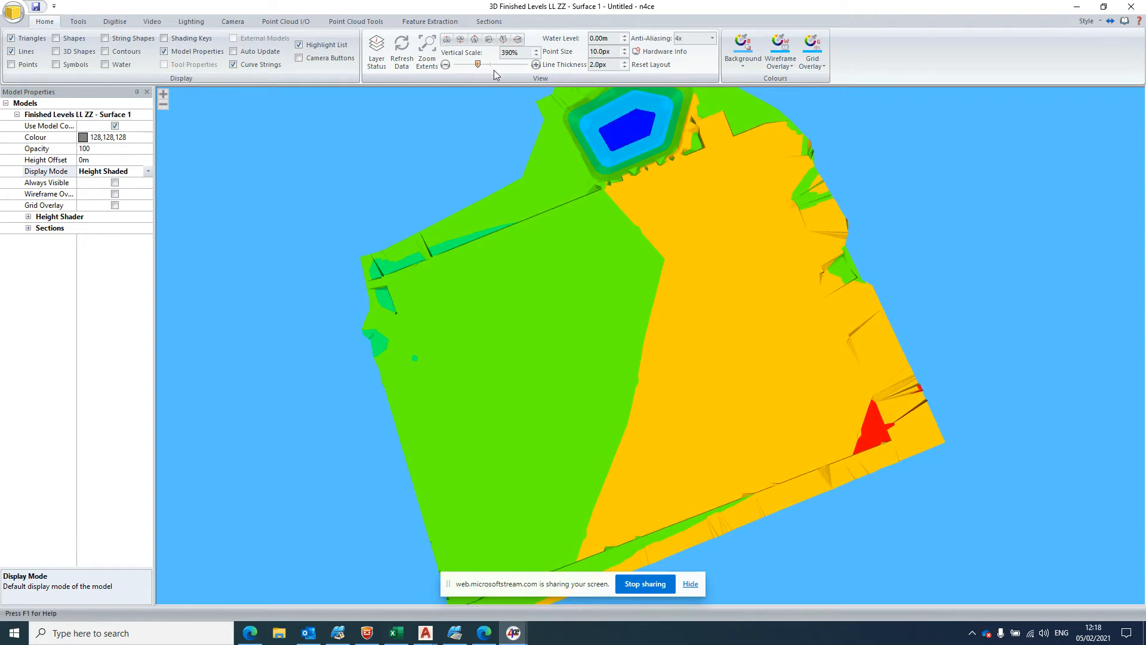
Step: Set the display mode to Normal, inspect the surface's edges and basin from several angles, and close the 3D view
left_click(148, 170)
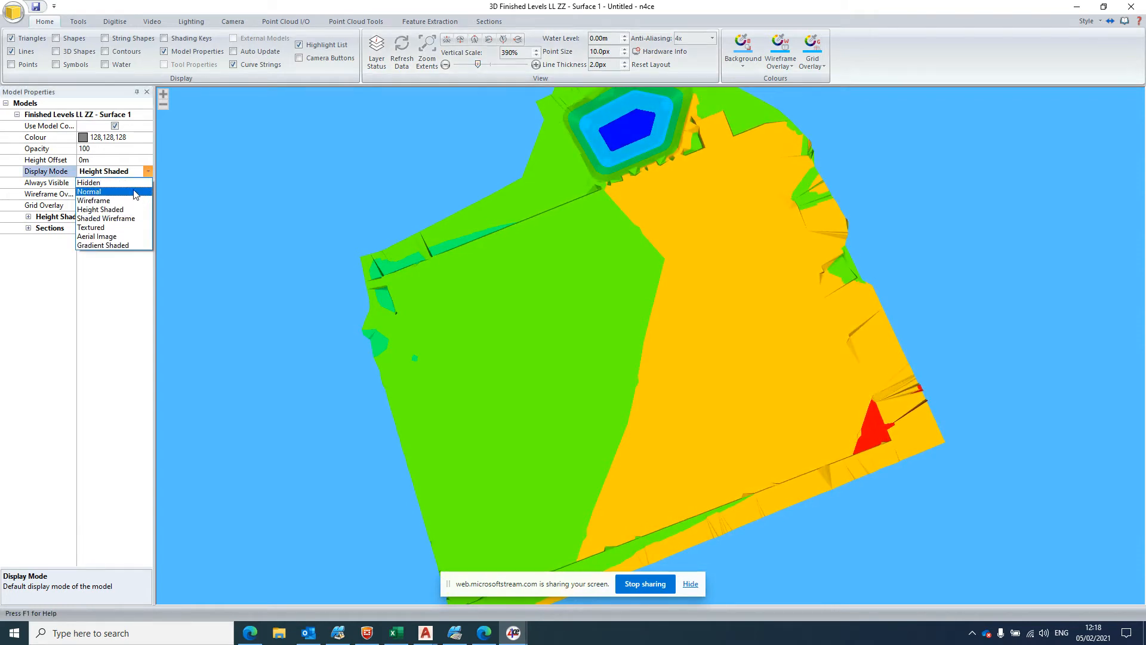
left_click(133, 184)
left_click_drag(749, 348, 816, 379)
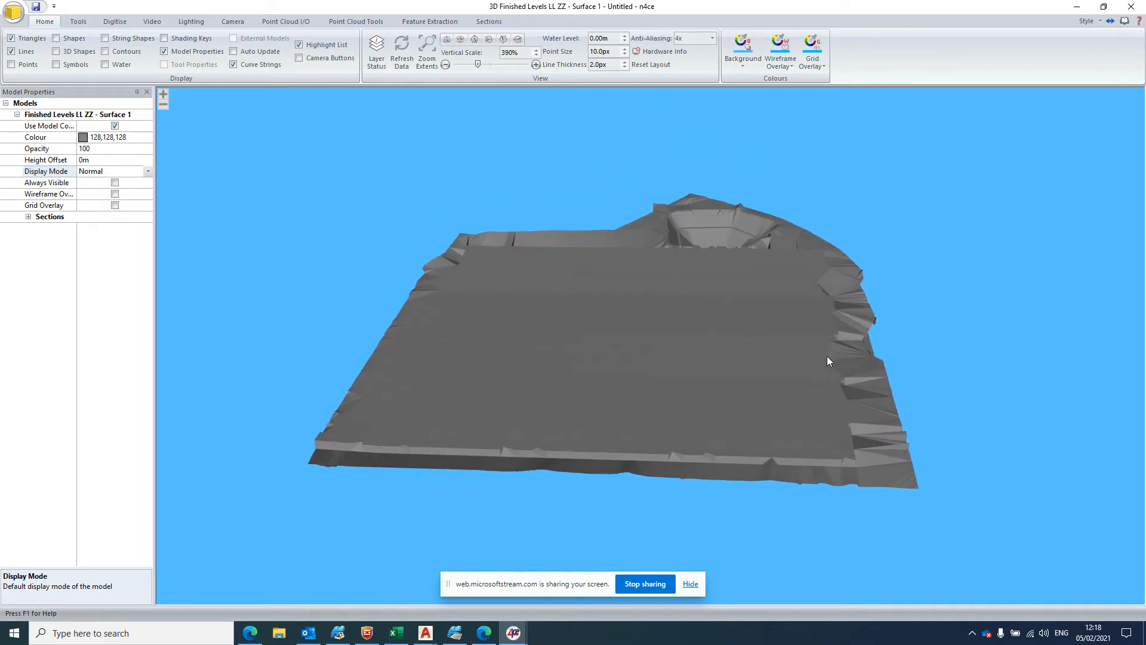
mouse_move(851, 306)
left_mouse_down()
mouse_move(847, 334)
mouse_move(847, 323)
left_mouse_up()
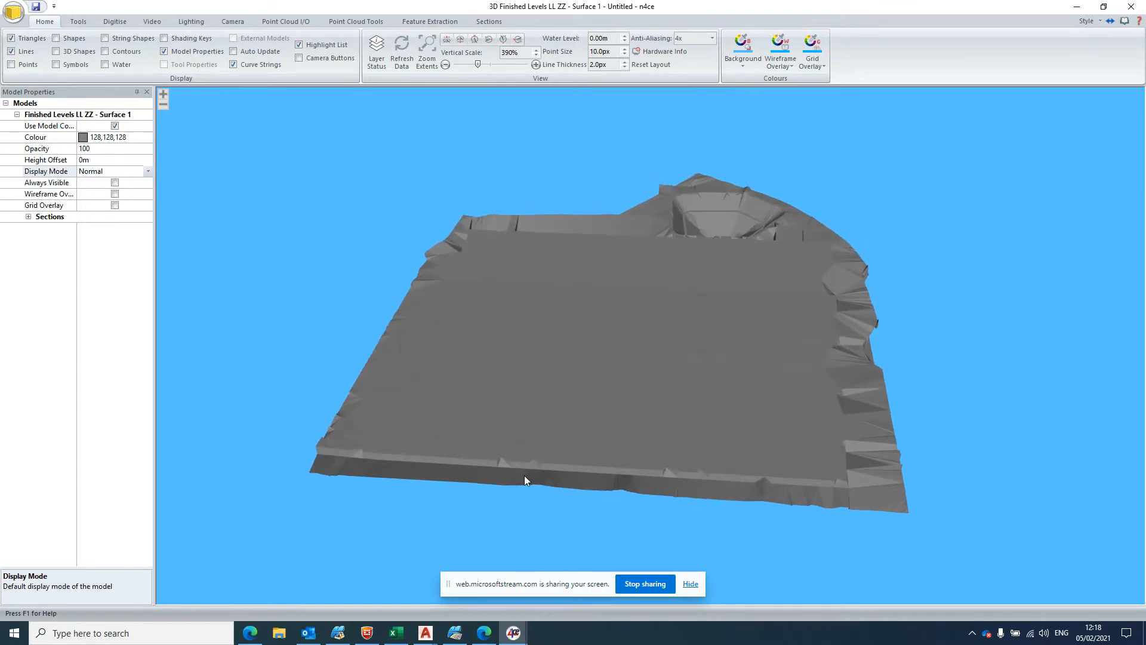
left_click_drag(458, 407, 855, 359)
left_click_drag(688, 294, 540, 327)
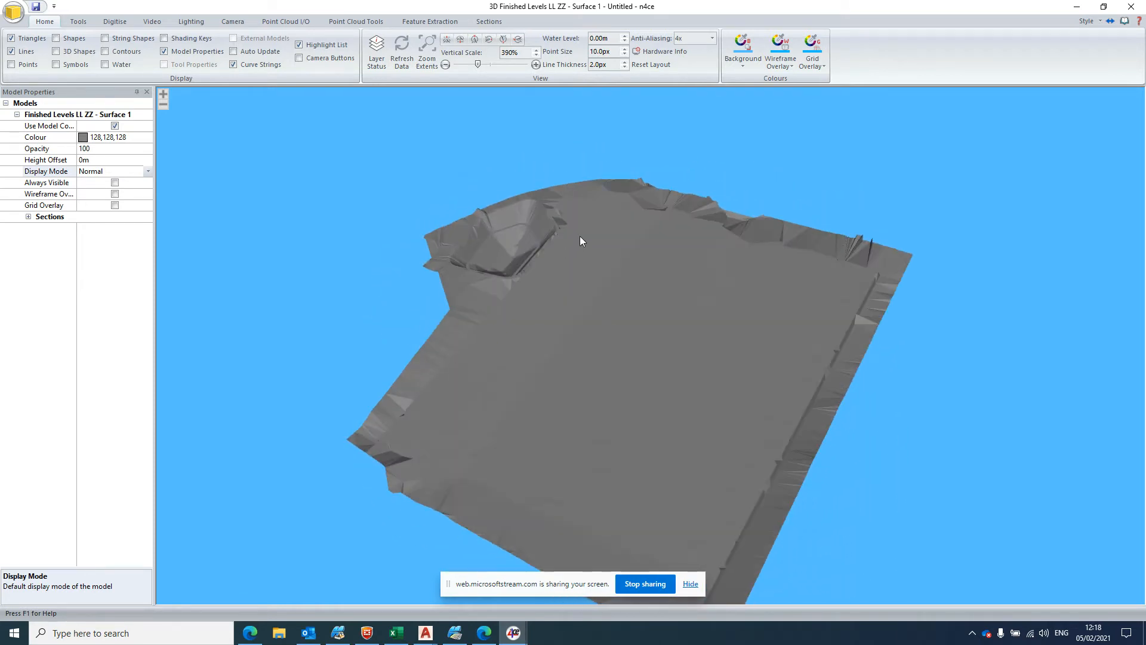
left_click_drag(868, 367, 597, 347)
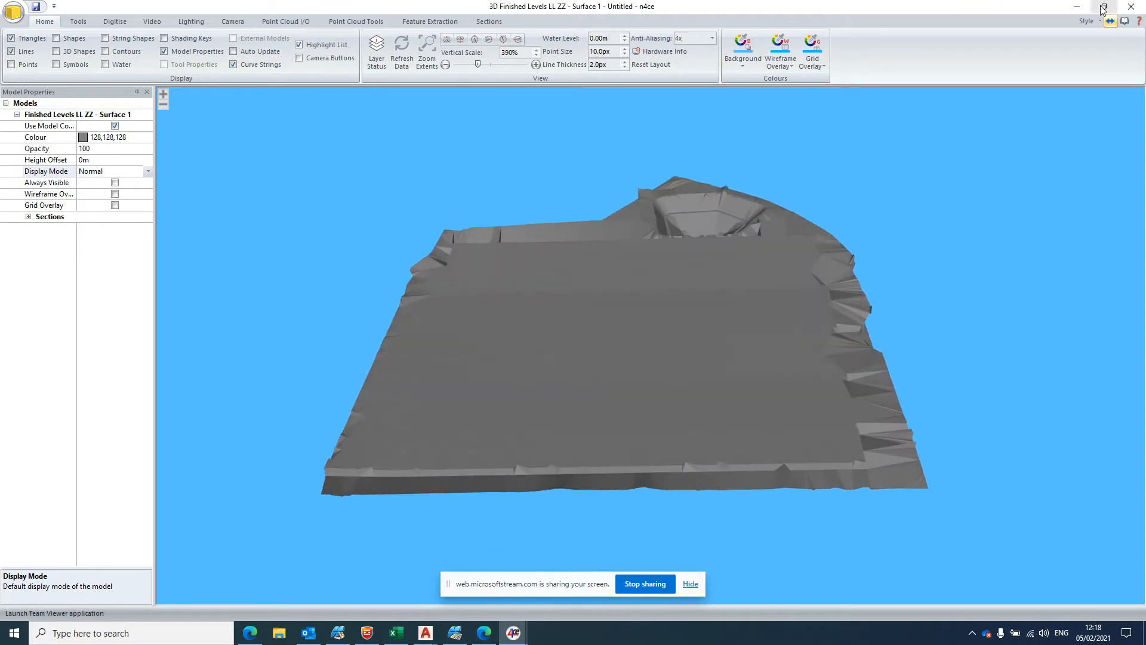
left_click(1130, 8)
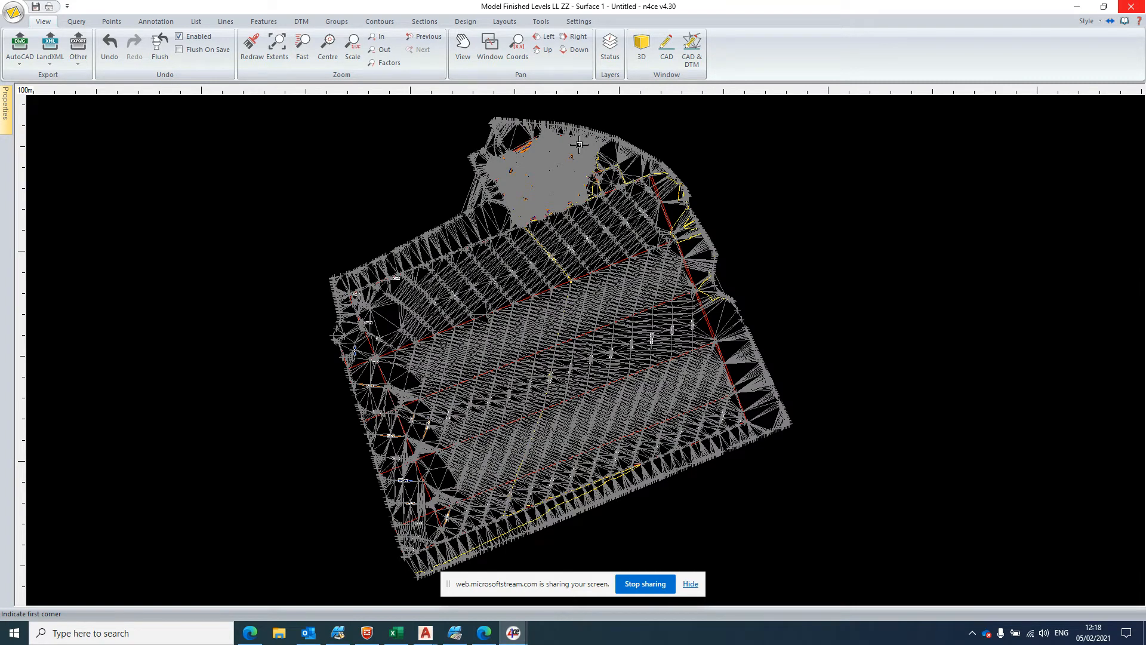
Step: Delete the entire DTM triangulation from the model, keeping the generated points
left_click(302, 22)
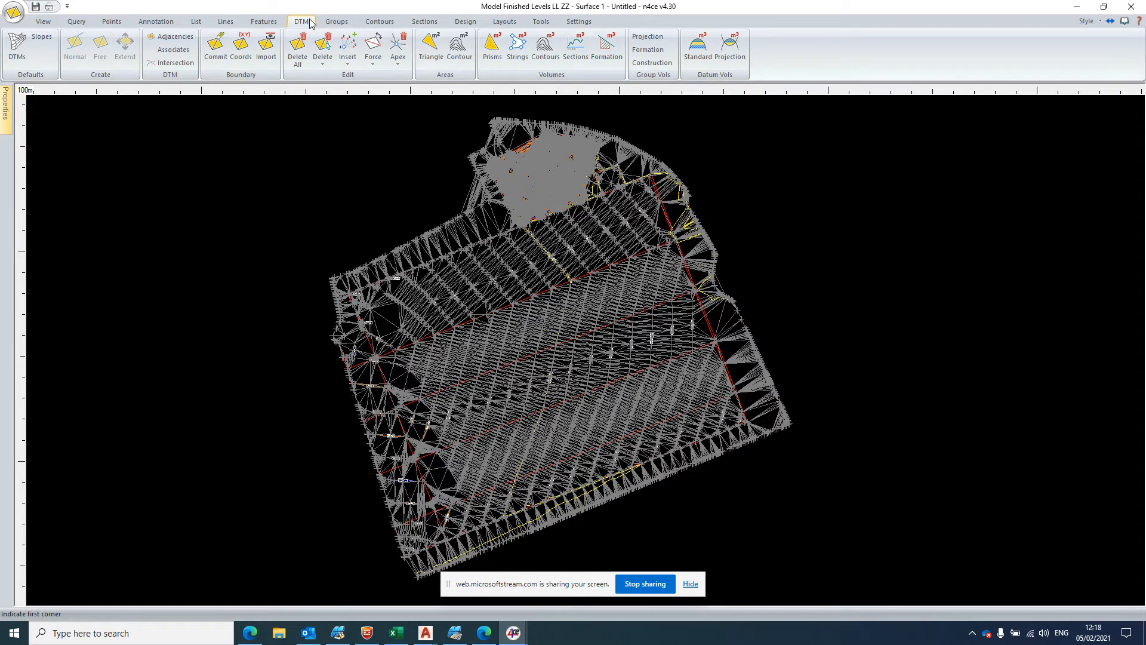
left_click(297, 50)
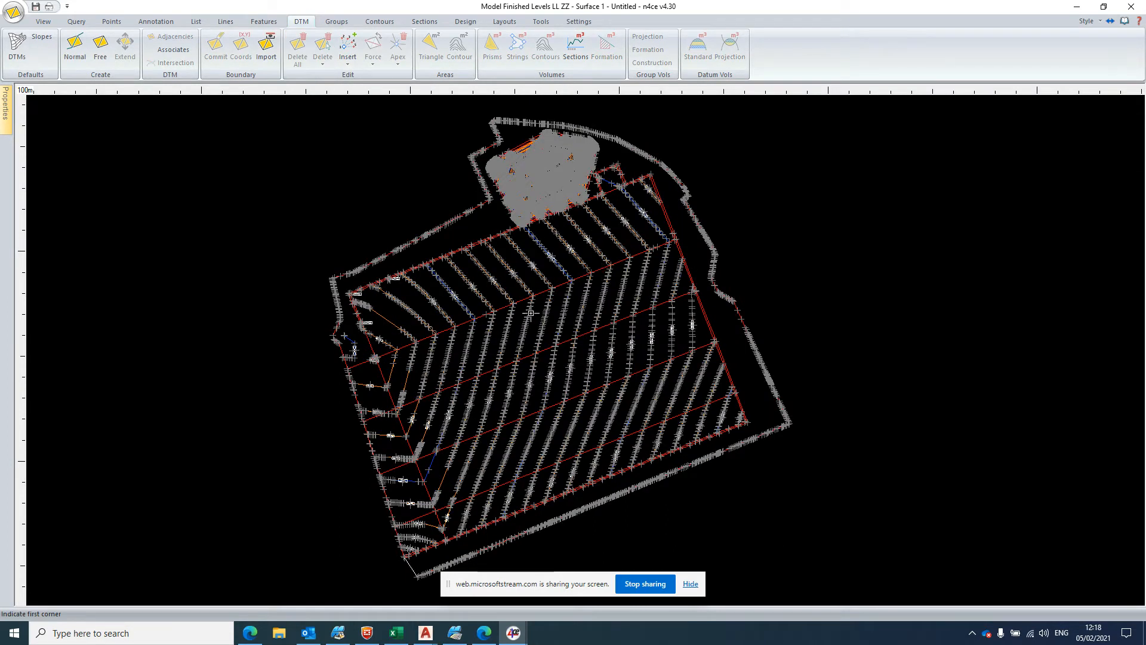
Step: Delete all unmodelled points from the surface model, leaving only the contour lines and labels
left_click(110, 22)
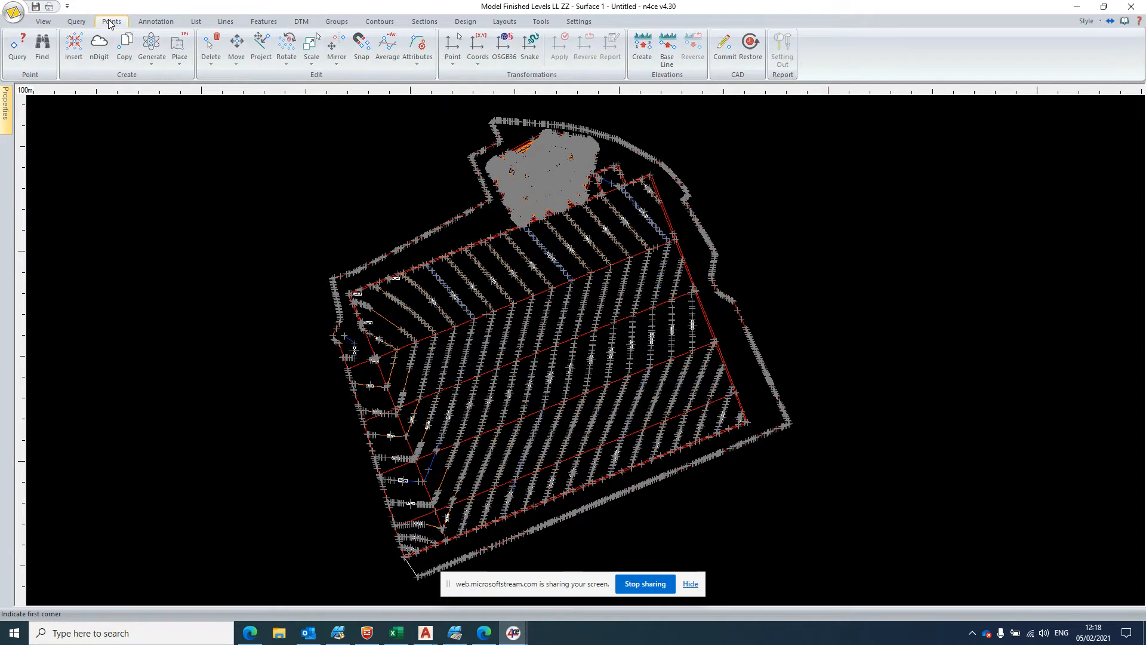
left_click(215, 64)
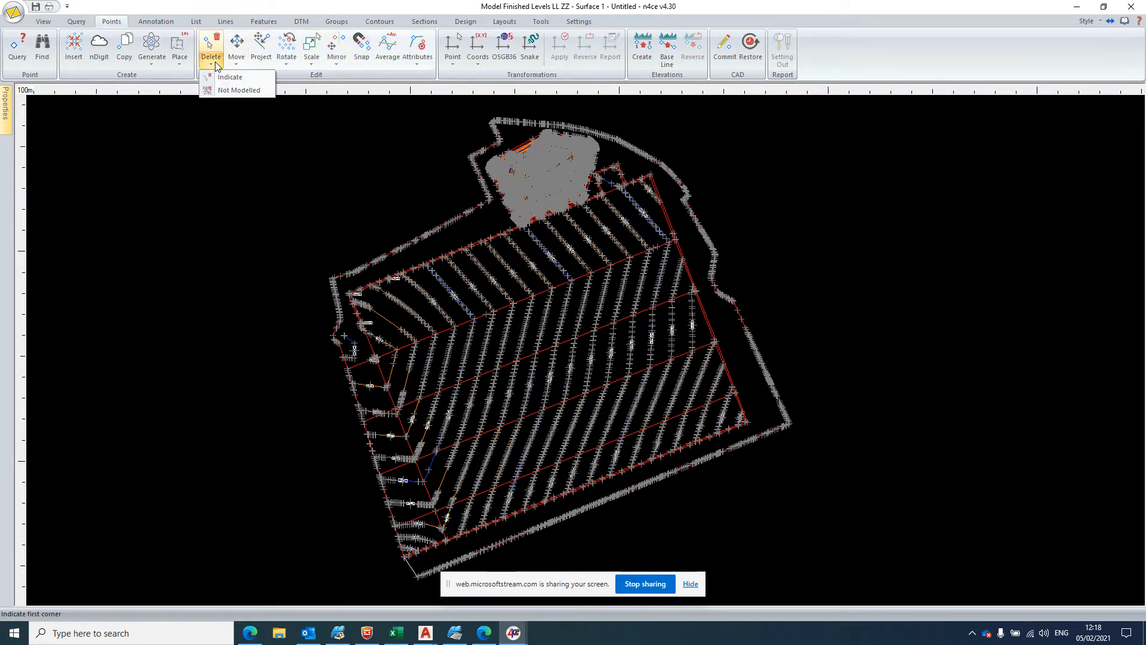
left_click(233, 89)
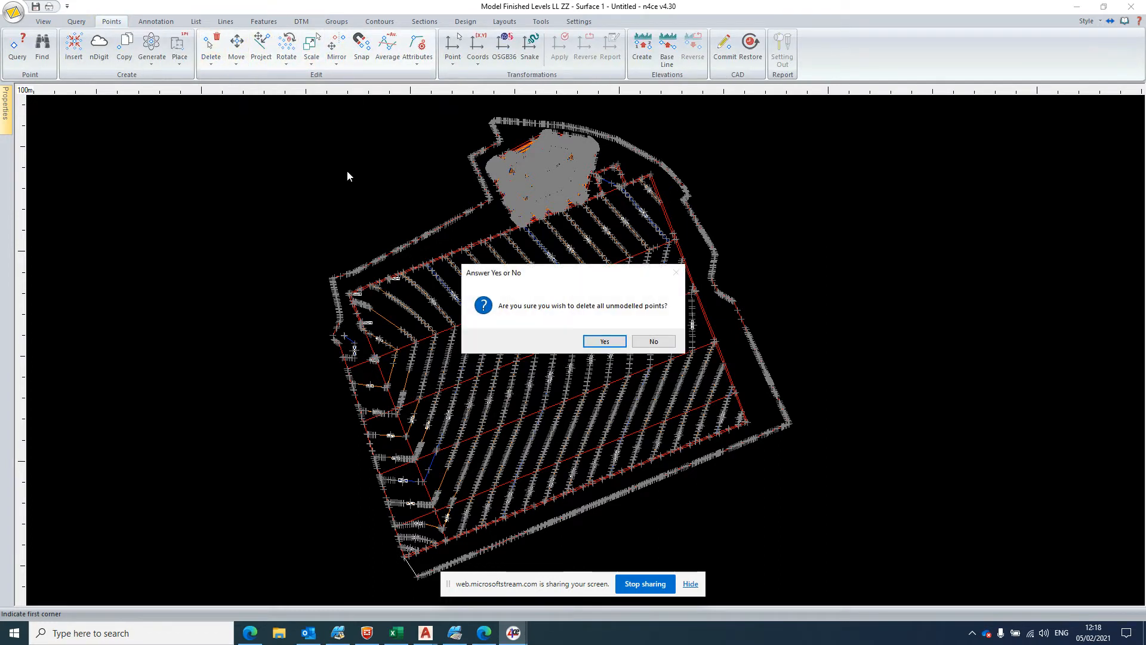
left_click(616, 342)
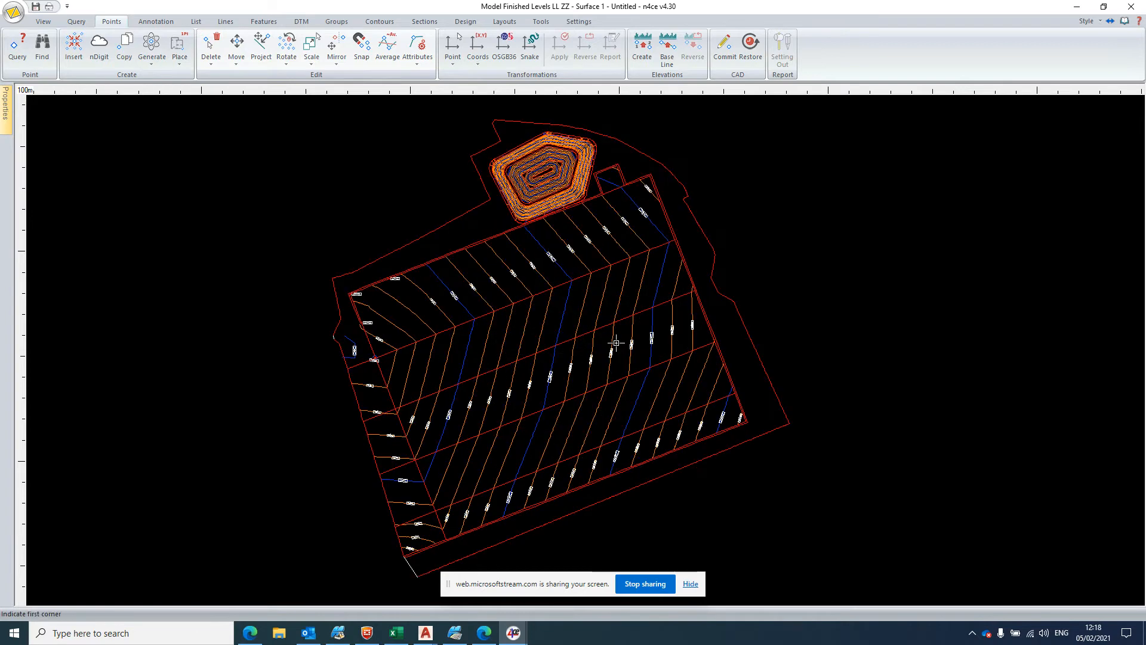
Step: Examine the contour lines and their level labels across the site in plan view
scroll(527, 491, "up", 5)
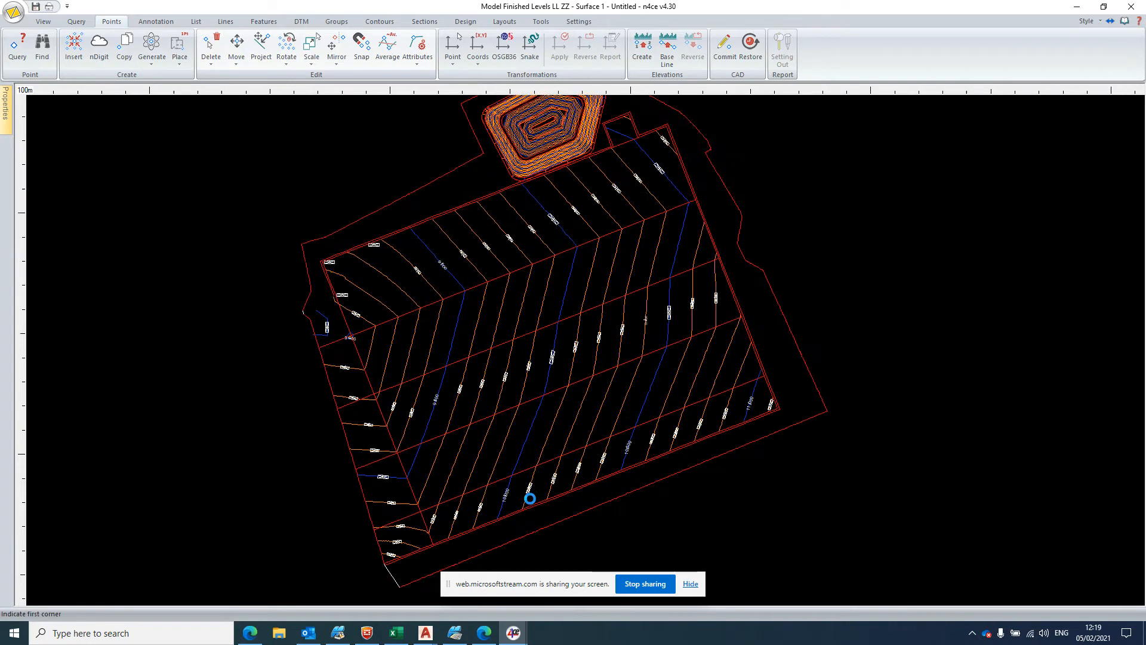
scroll(528, 491, "up", 3)
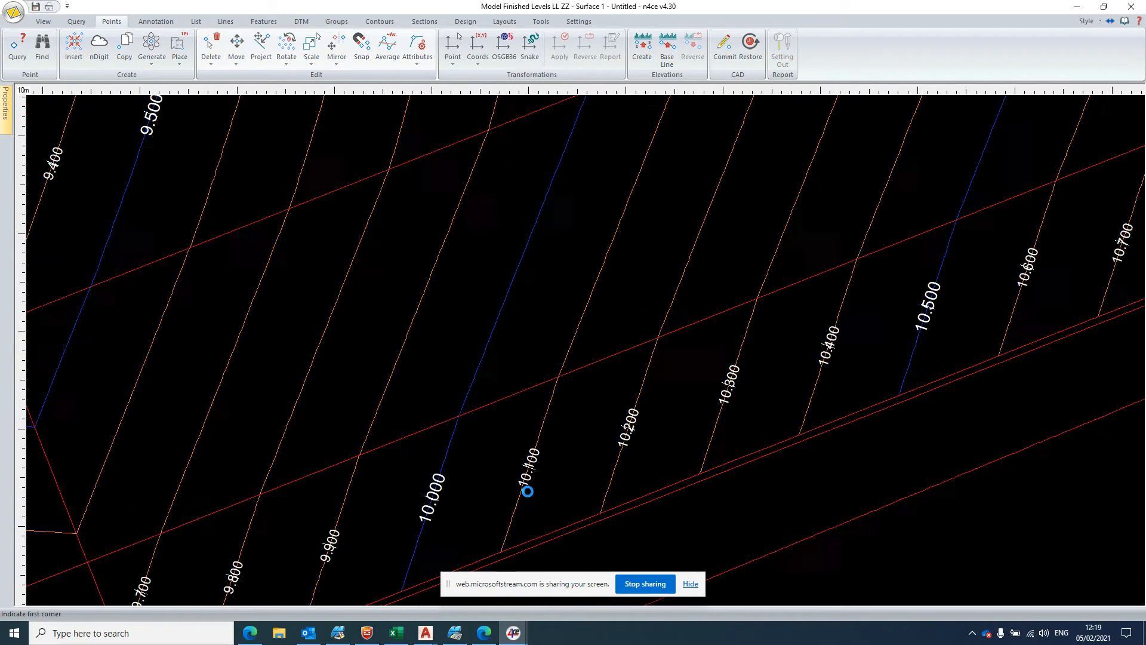
scroll(527, 458, "down", 8)
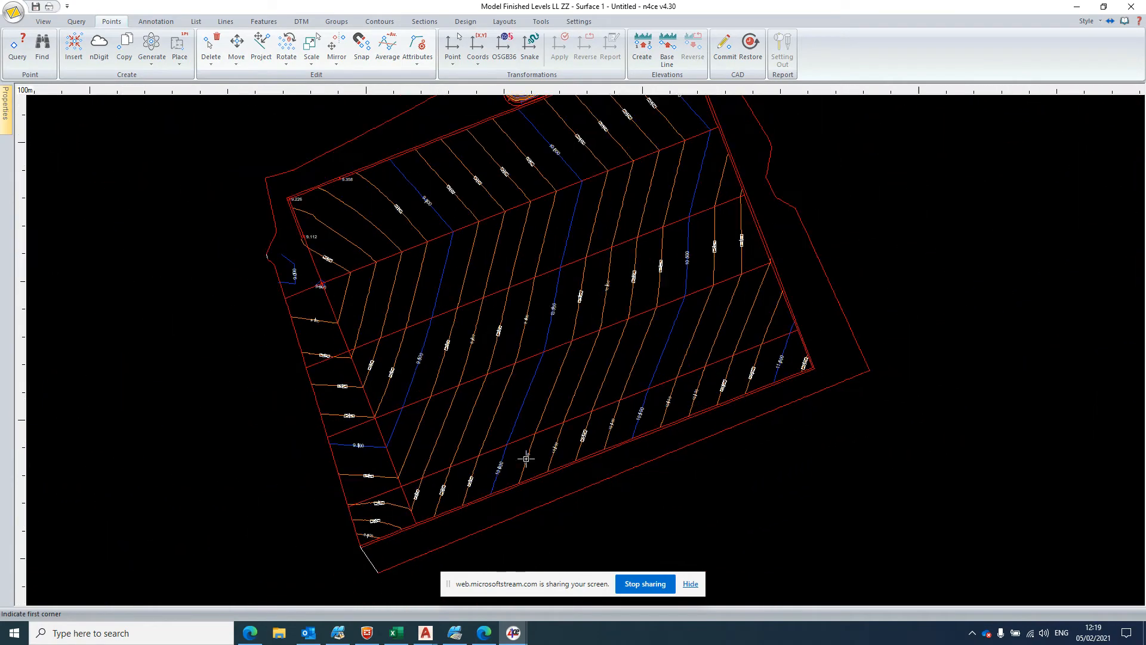
scroll(550, 322, "up", 3)
scroll(551, 327, "down", 3)
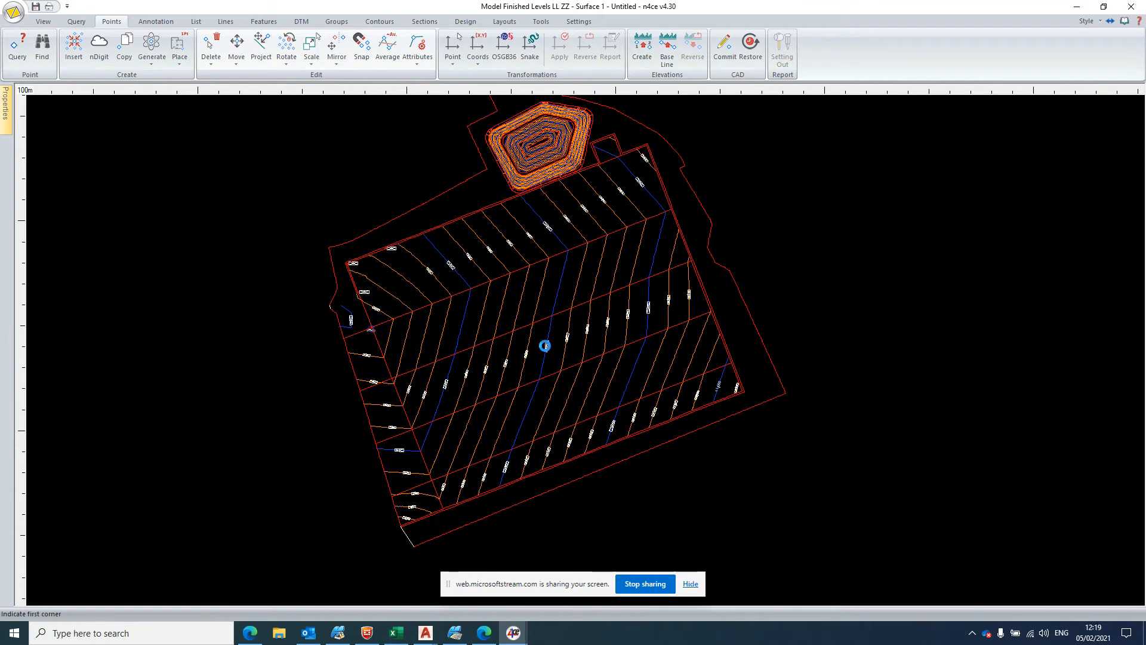
scroll(548, 332, "up", 5)
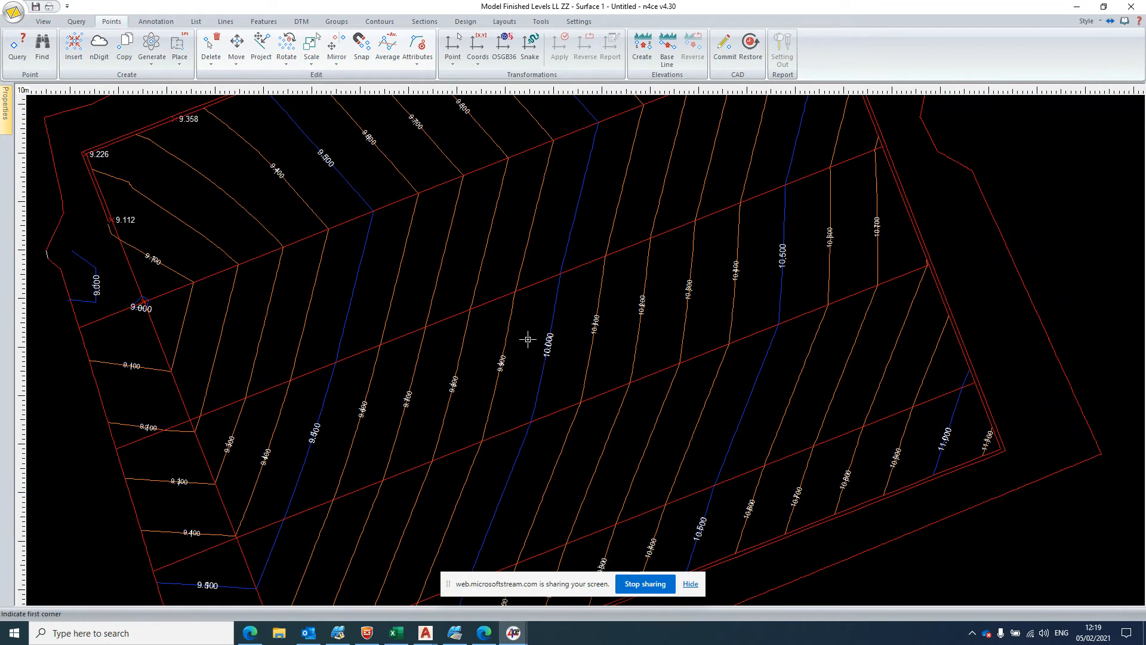
scroll(579, 250, "down", 5)
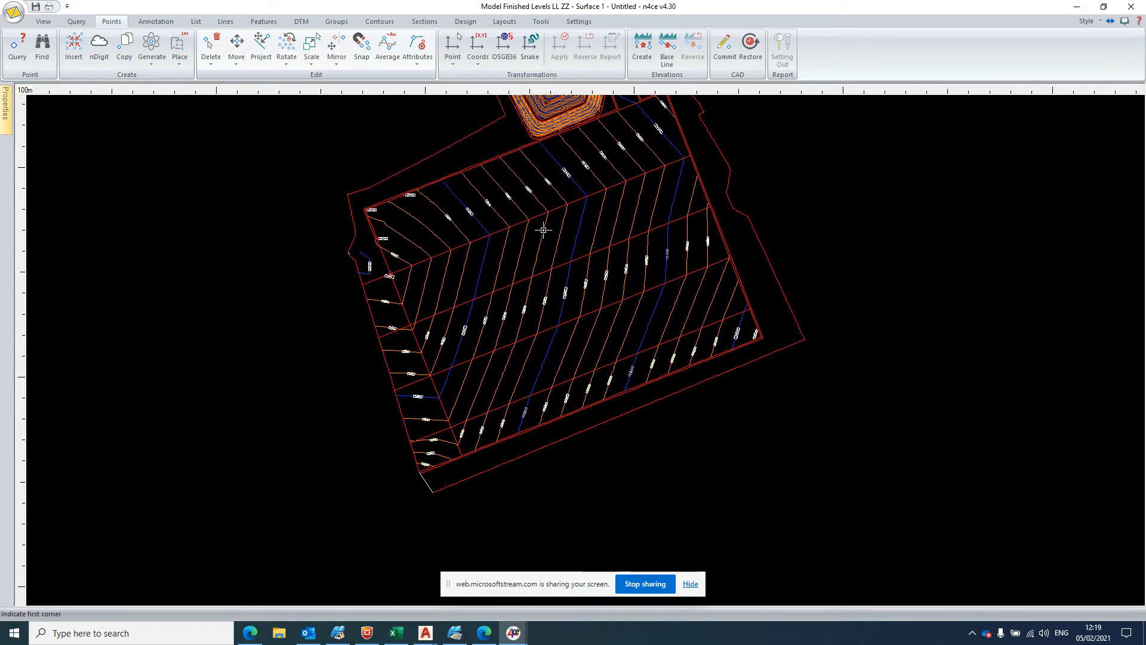
scroll(555, 248, "up", 1)
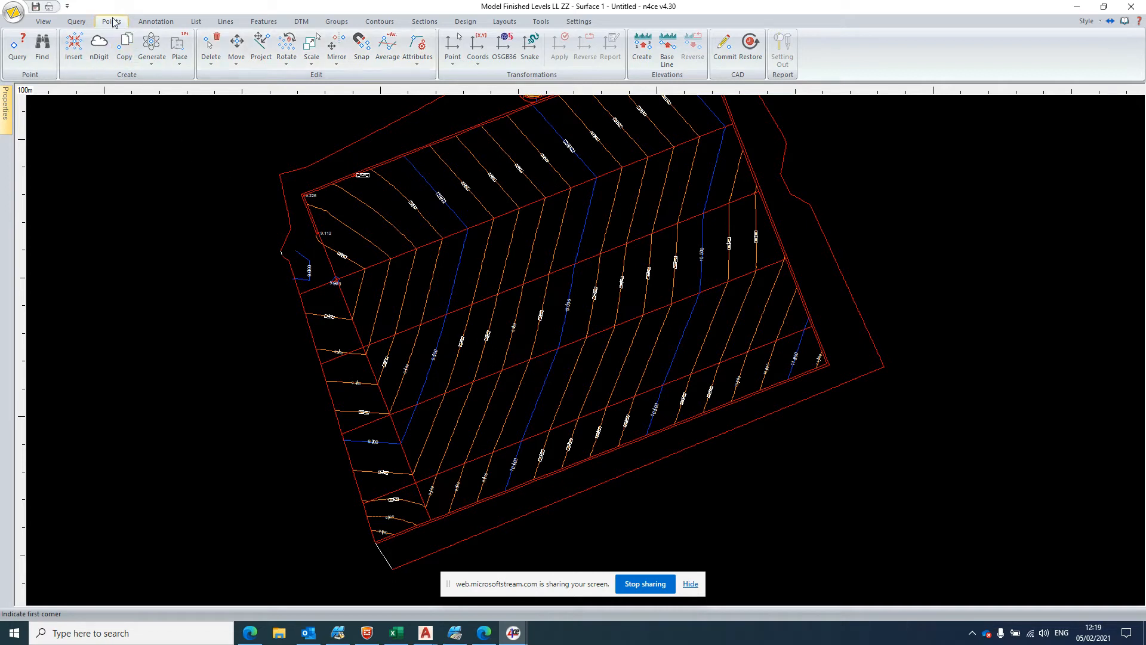
Step: Generate points from the CAD text across the whole drawing, using Text Value for the height calculation, and inspect them beside the contour labels
left_click(152, 56)
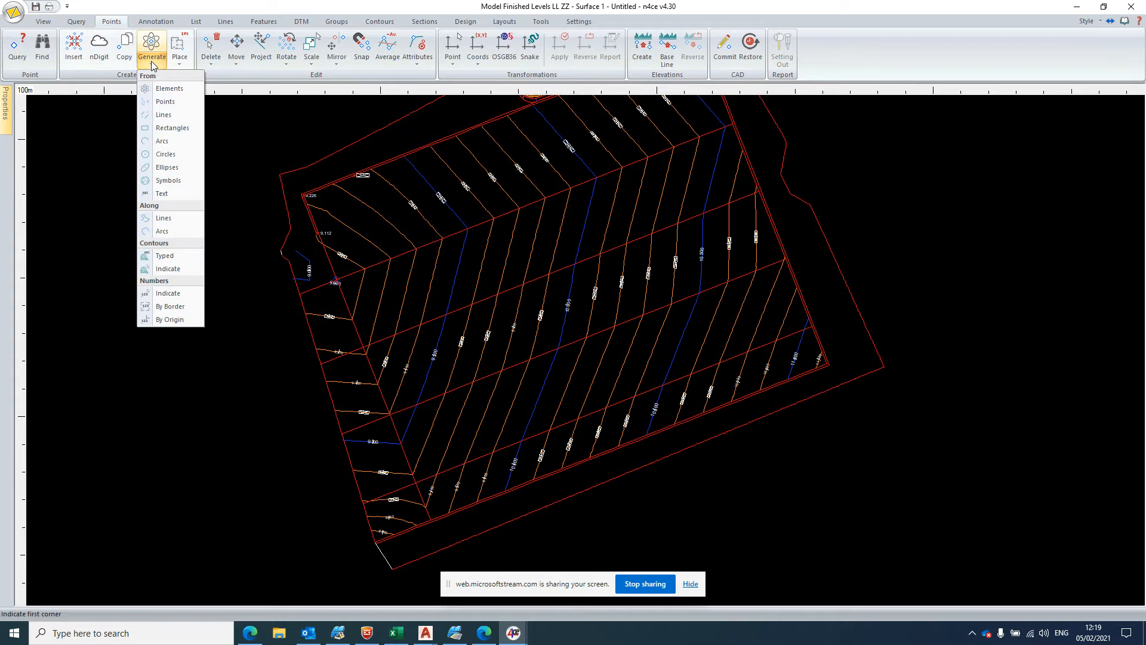
left_click(184, 193)
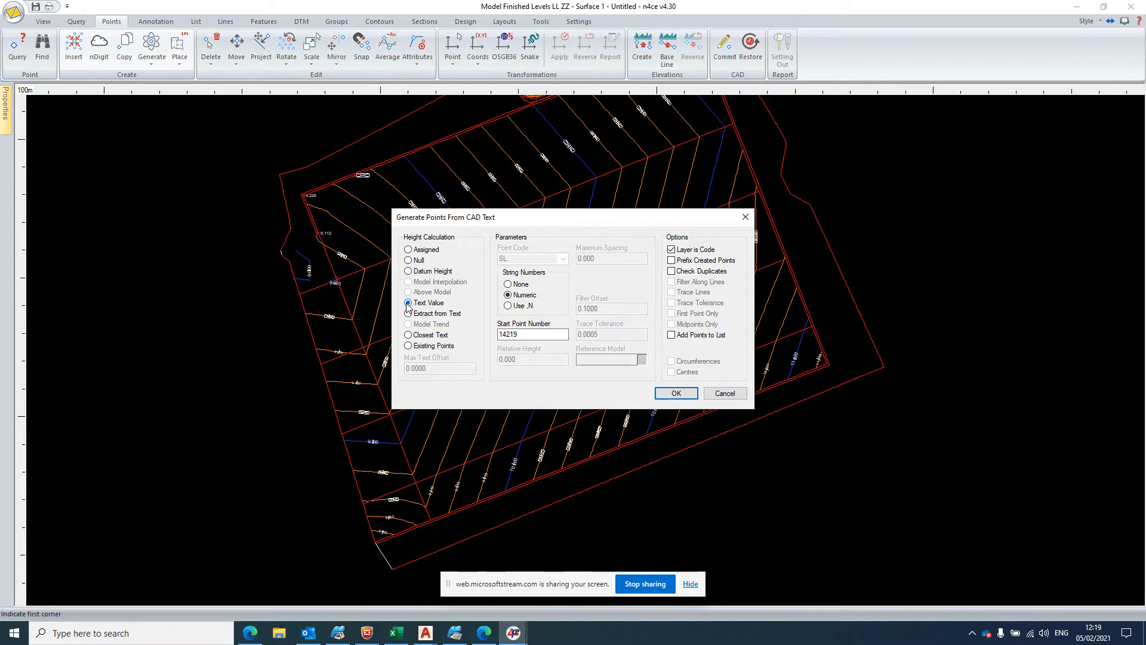
left_click(677, 393)
scroll(512, 203, "down", 3)
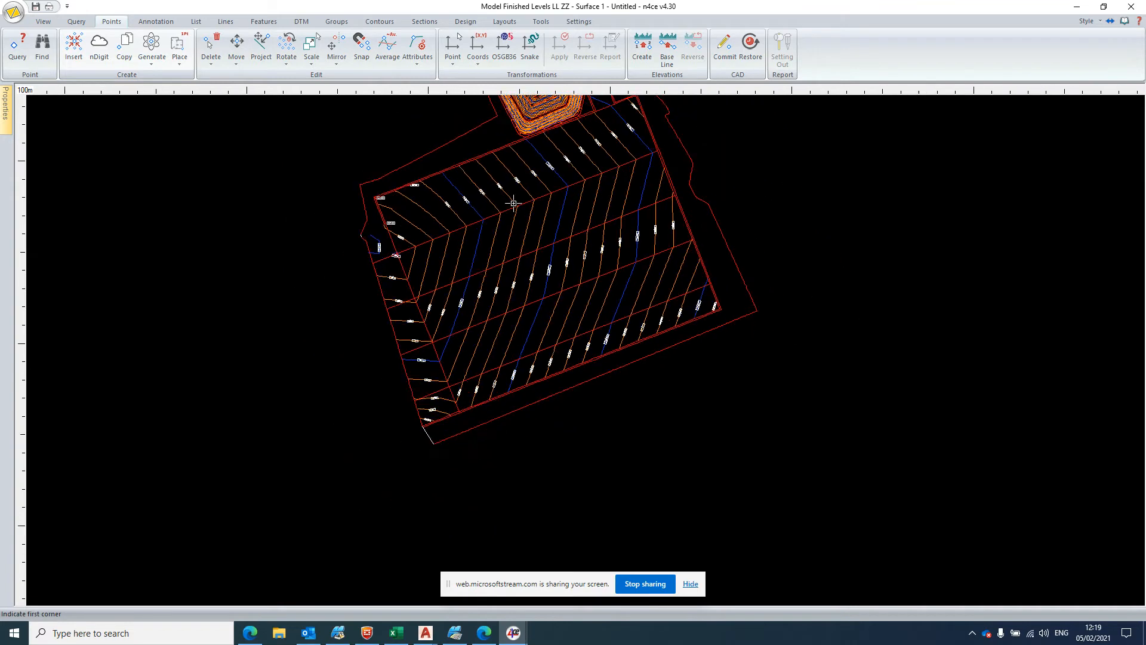
scroll(513, 203, "down", 4)
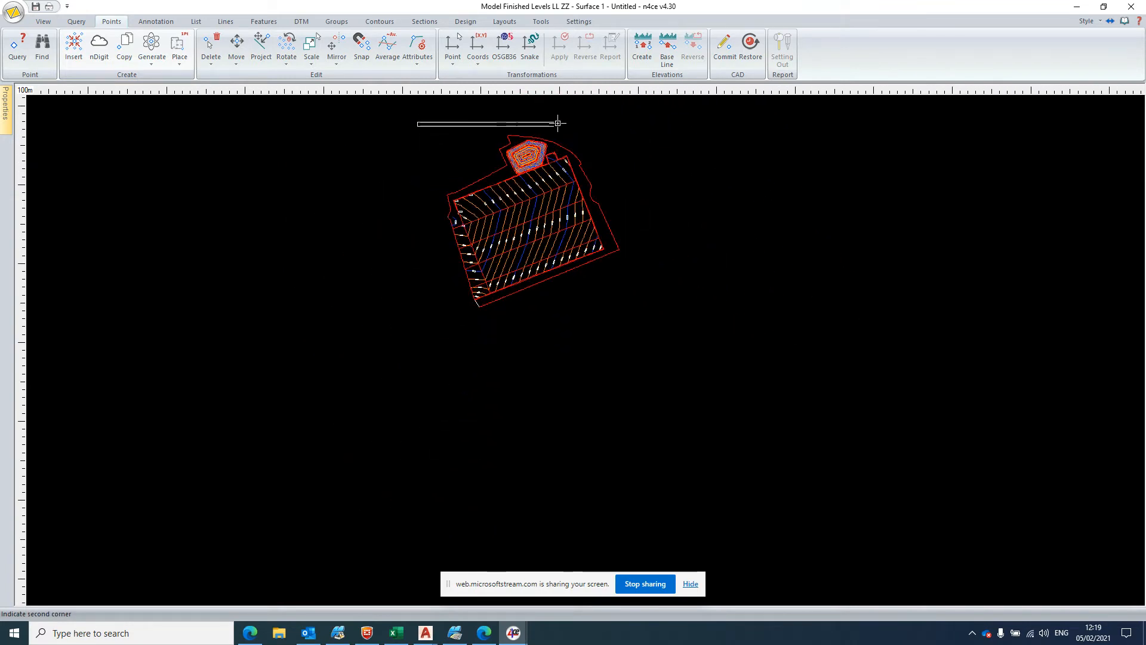
left_click(653, 332)
scroll(527, 173, "up", 5)
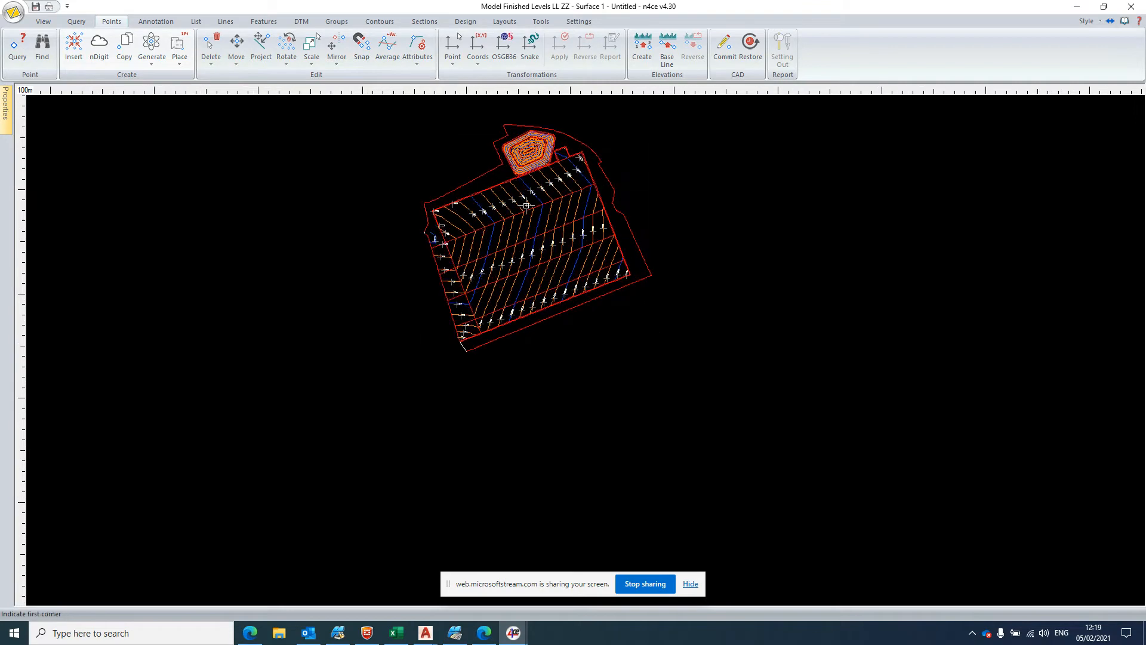
scroll(410, 205, "up", 5)
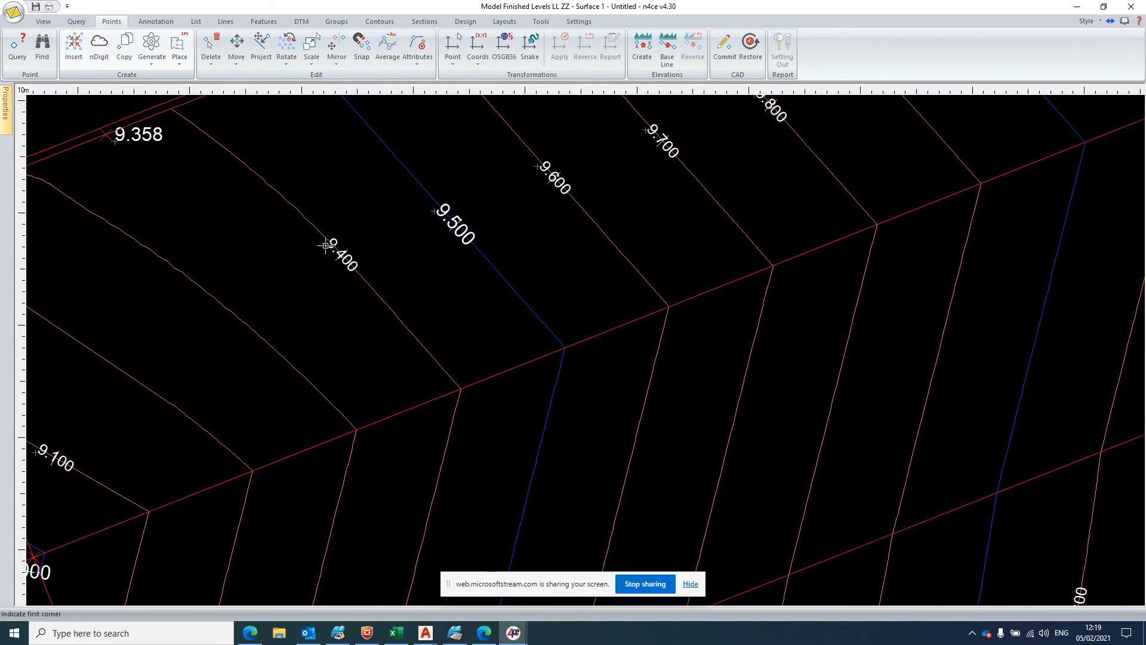
scroll(114, 143, "down", 4)
scroll(377, 296, "down", 5)
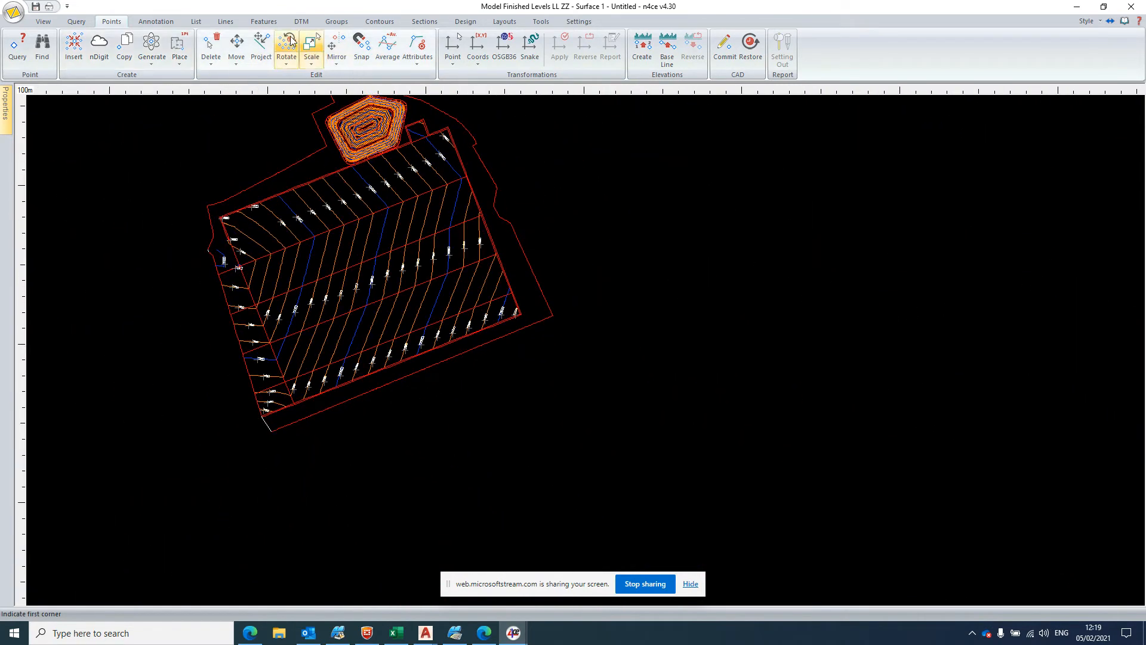
Step: Create a normal DTM from the text-generated points and compare its triangles with the contour and break lines
left_click(301, 22)
left_click(75, 48)
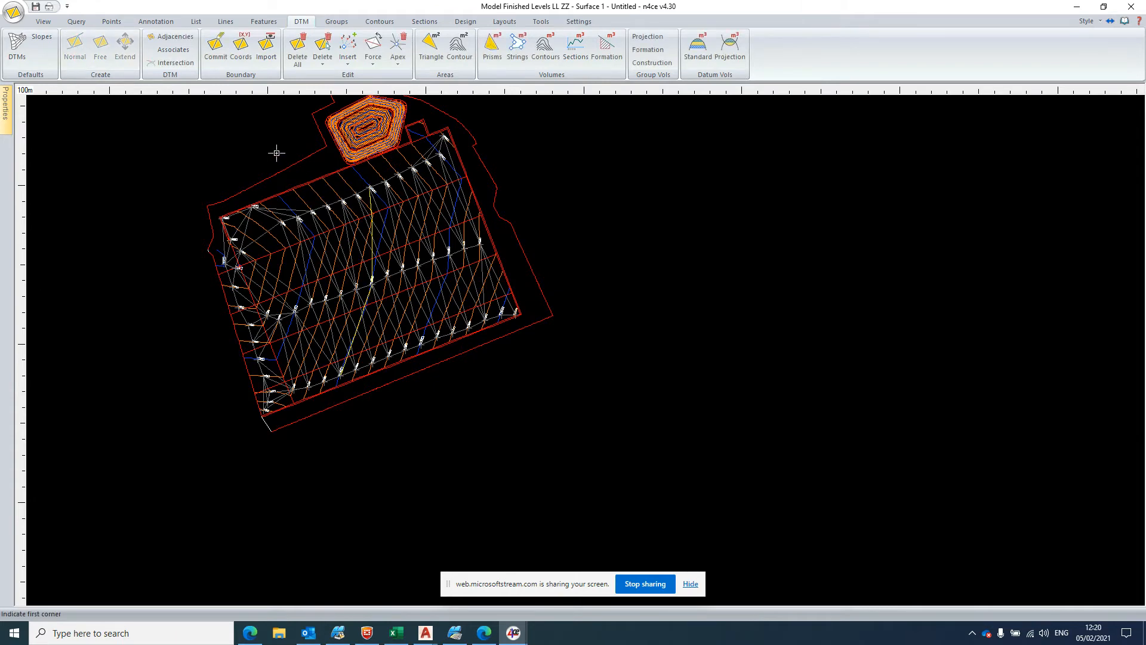
scroll(276, 152, "up", 3)
scroll(274, 154, "down", 2)
scroll(366, 269, "up", 3)
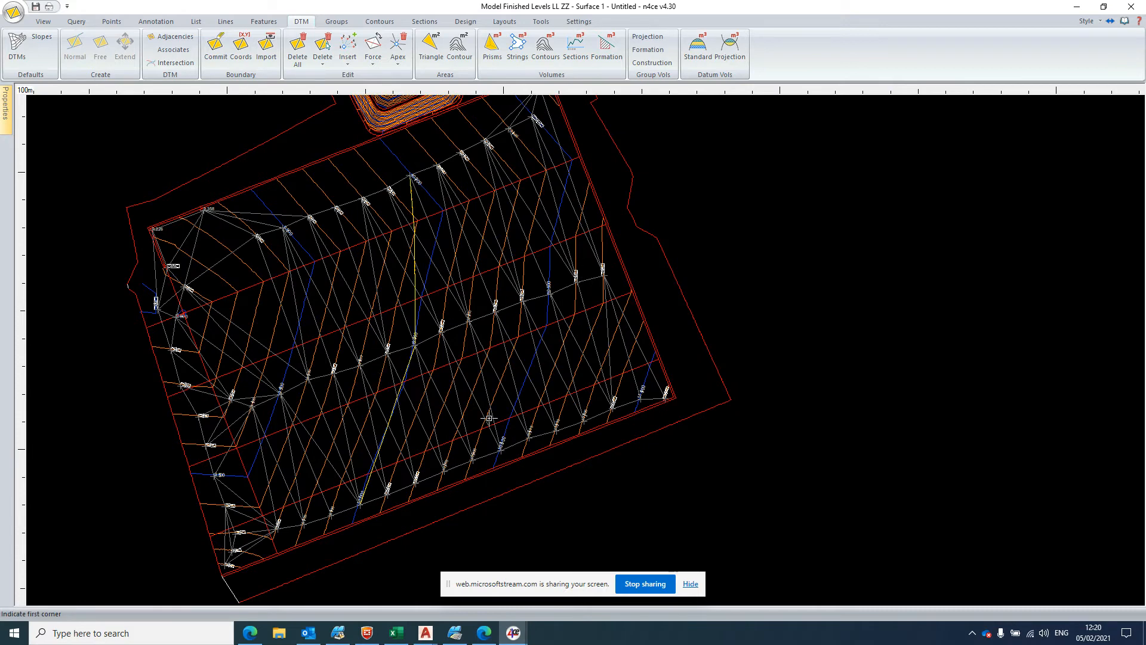
scroll(480, 413, "up", 4)
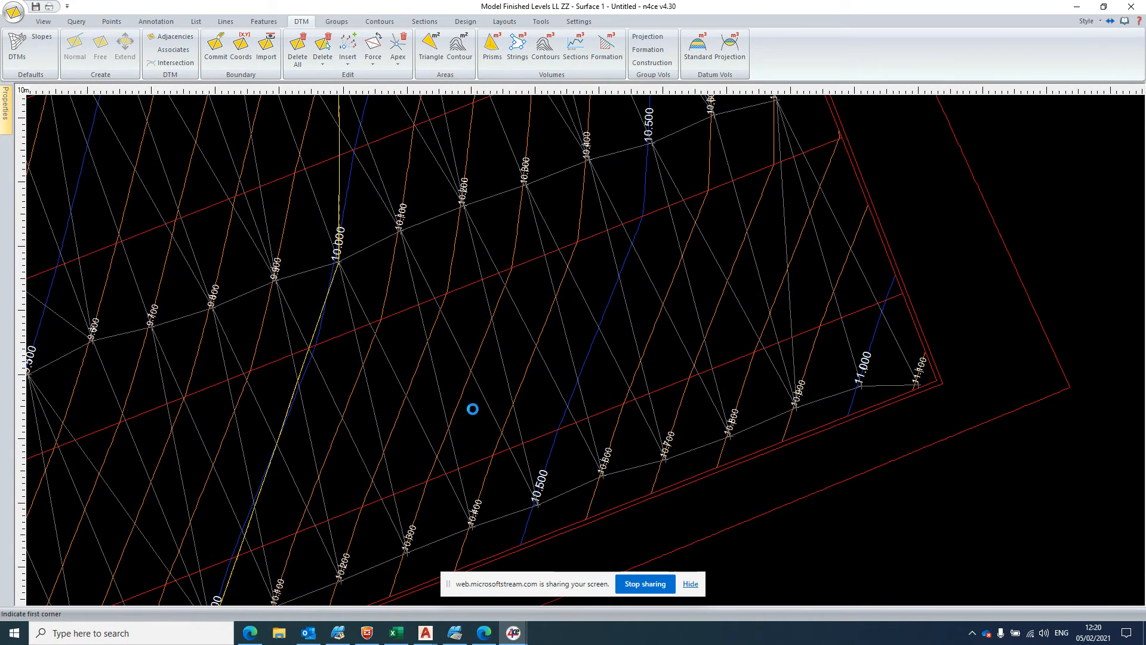
scroll(473, 409, "down", 4)
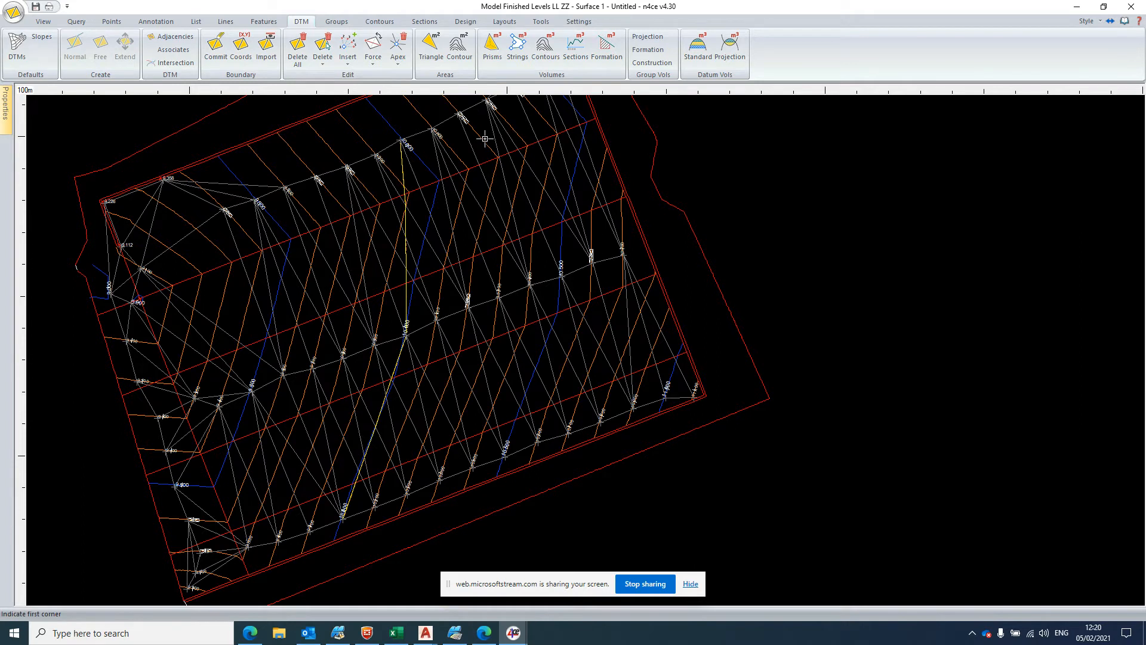
Step: Delete the entire trial DTM along with all the unmodelled points generated from the text
scroll(483, 136, "down", 3)
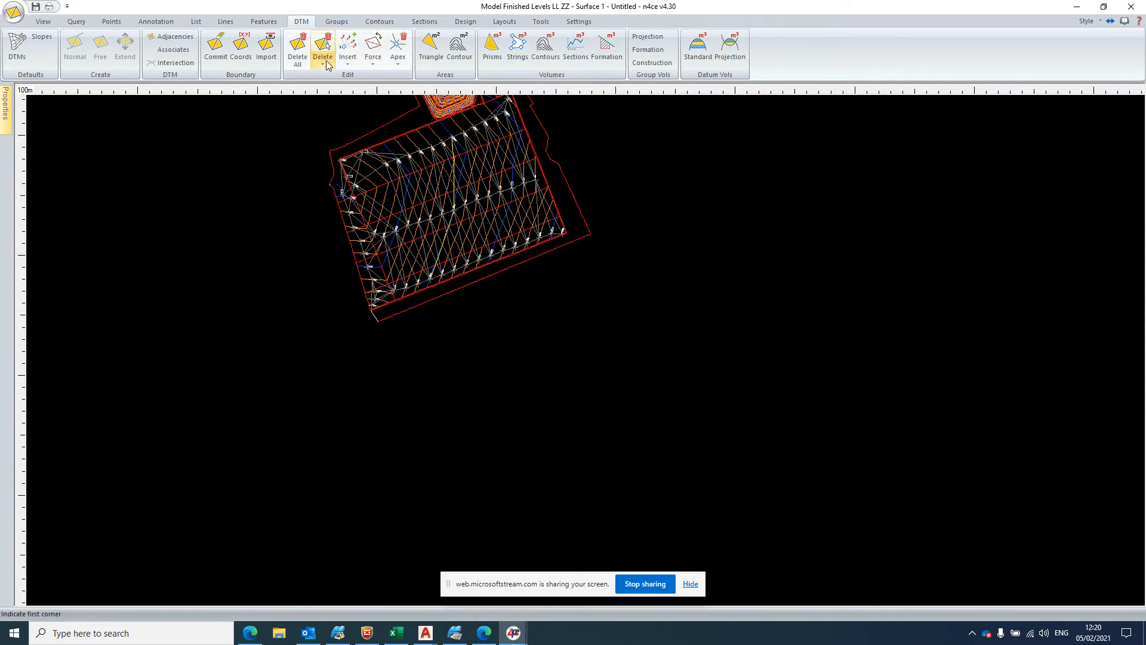
left_click(299, 62)
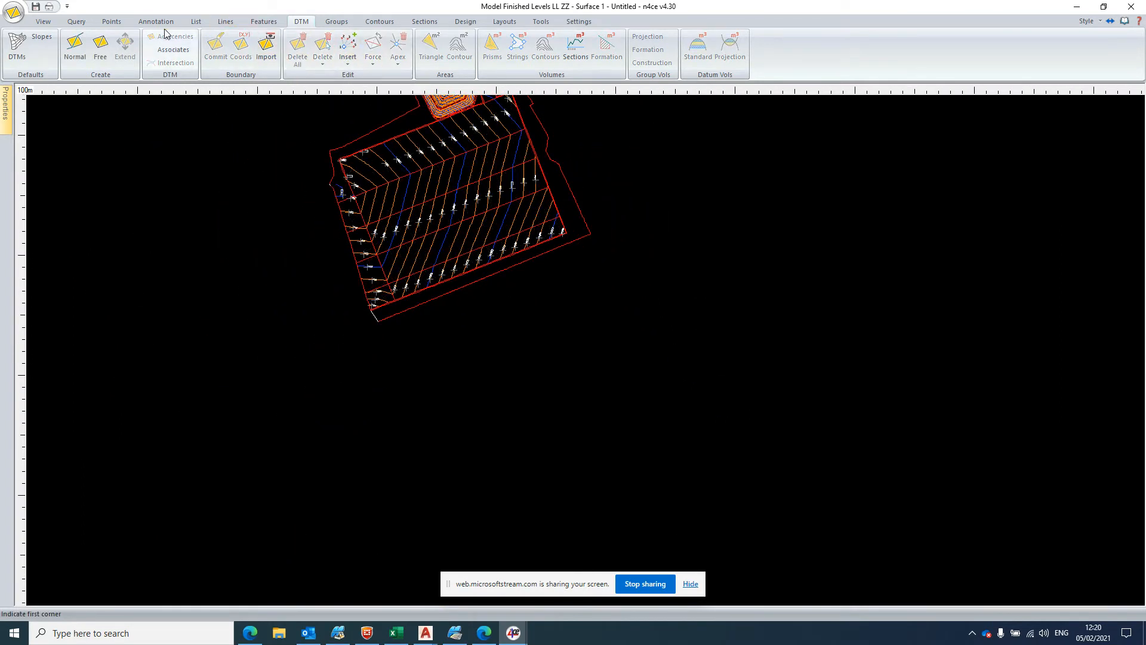
left_click(118, 24)
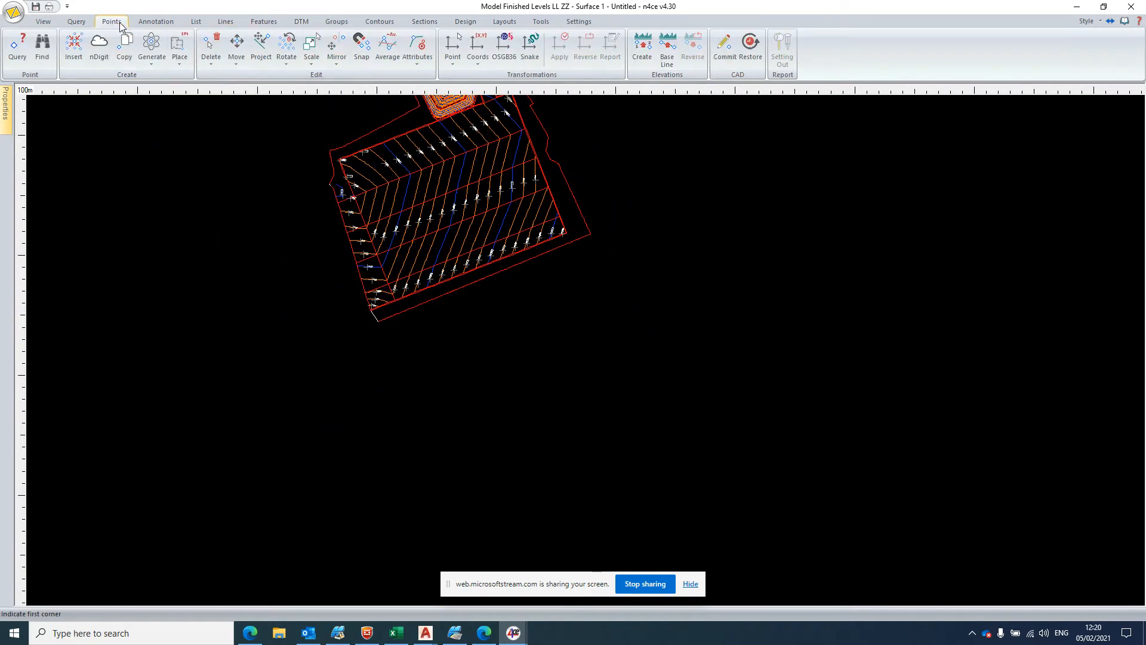
left_click(217, 55)
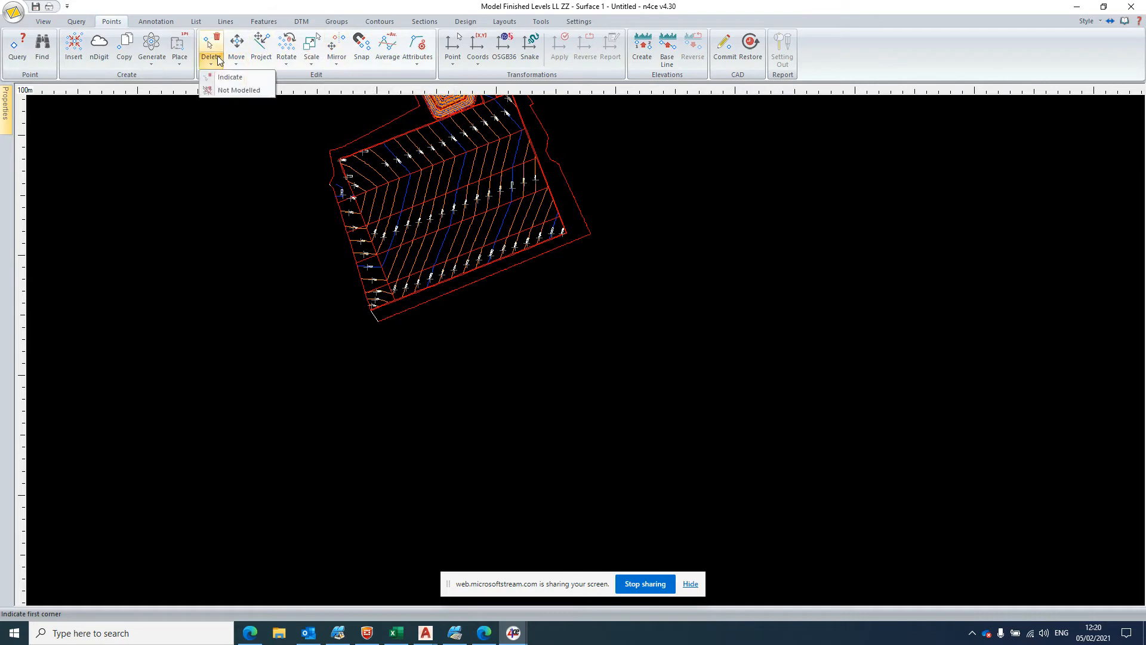
left_click(238, 90)
left_click(624, 340)
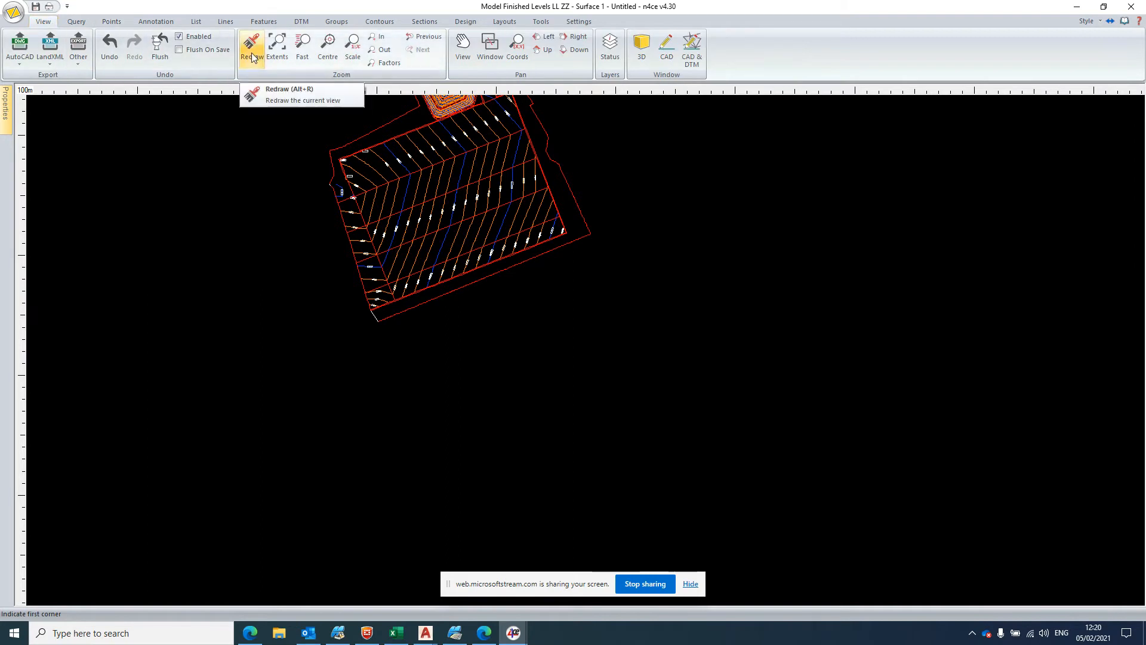
left_click(277, 45)
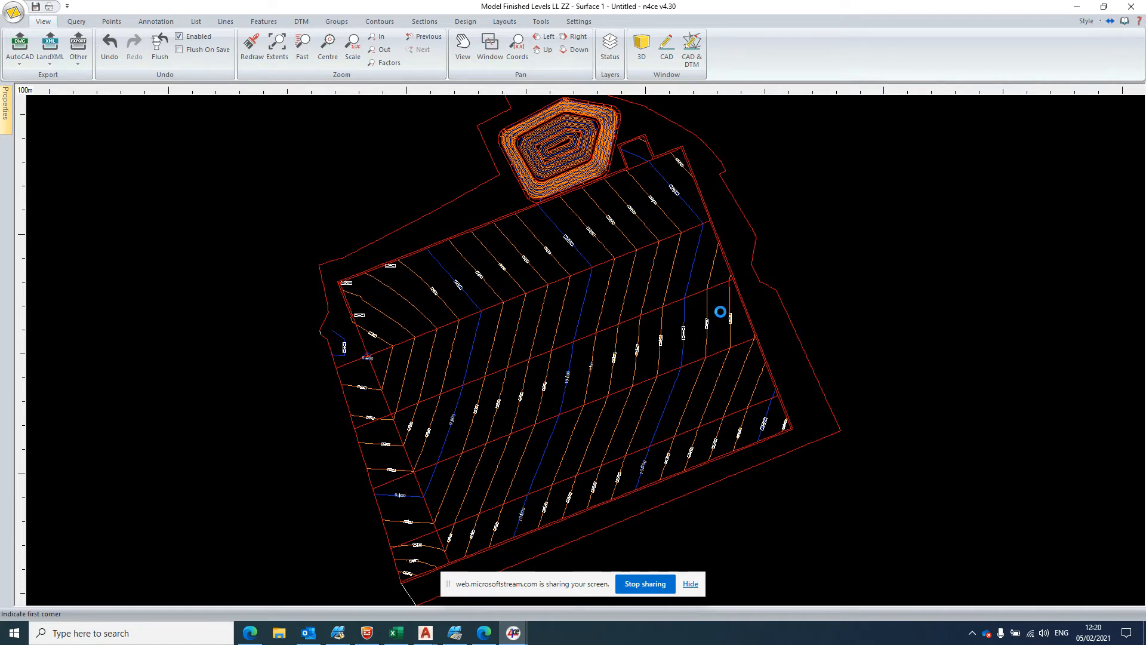
scroll(720, 311, "down", 1)
scroll(721, 311, "up", 2)
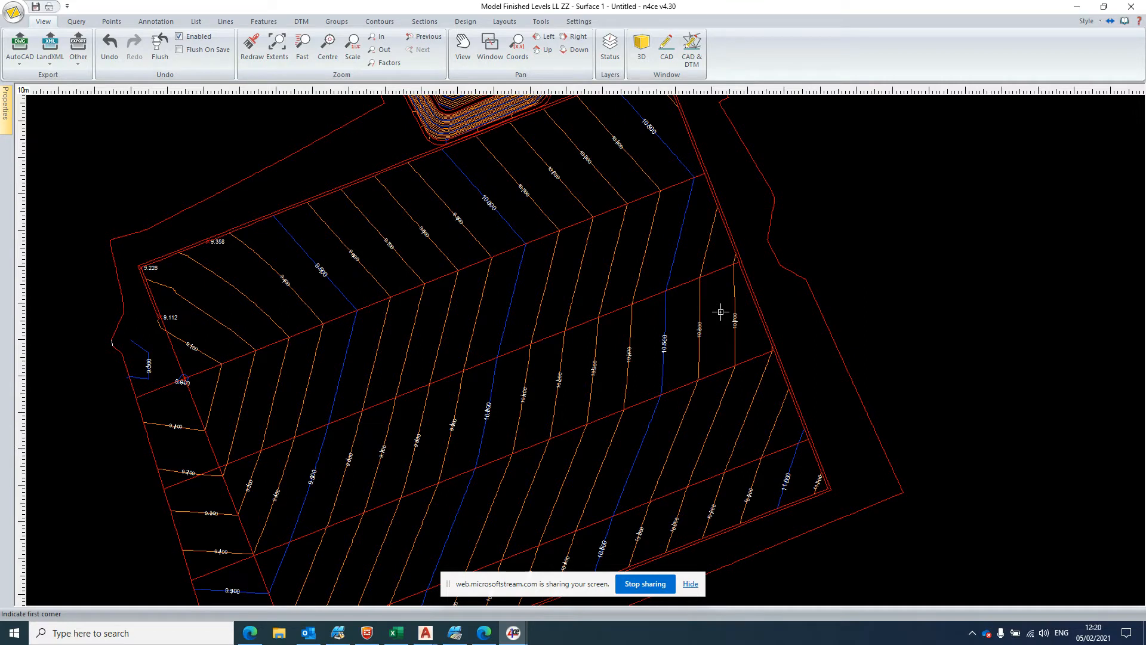
scroll(700, 310, "down", 1)
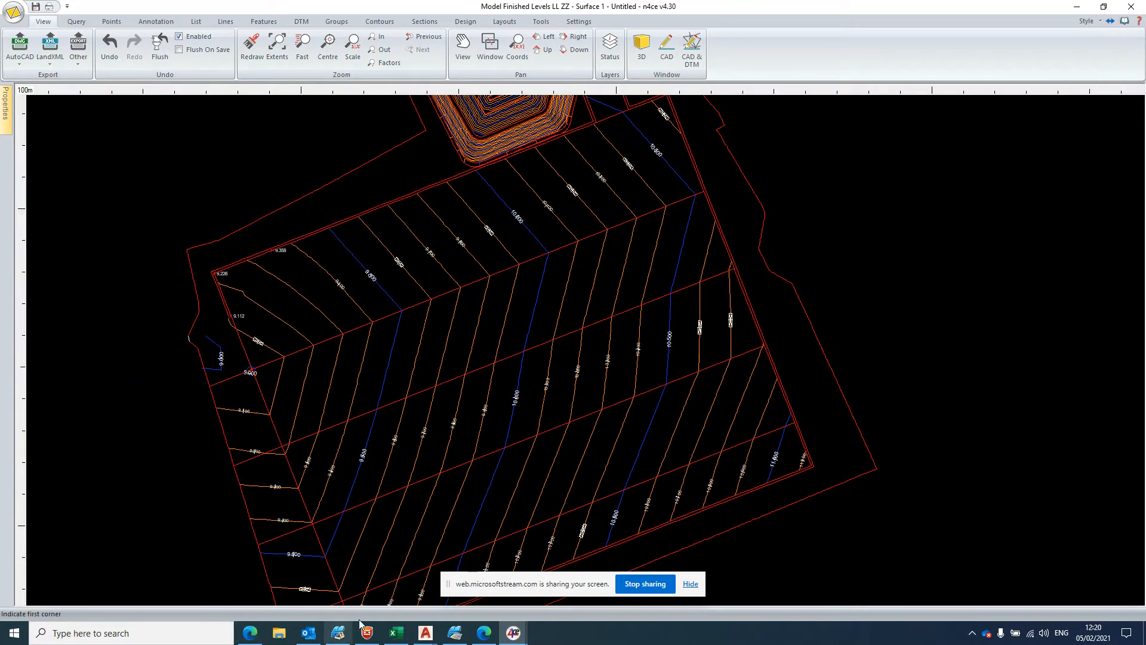
Step: Return to the project window and open the Finished Levels LL ZZ CAD drawing in a maximised view
mouse_move(515, 632)
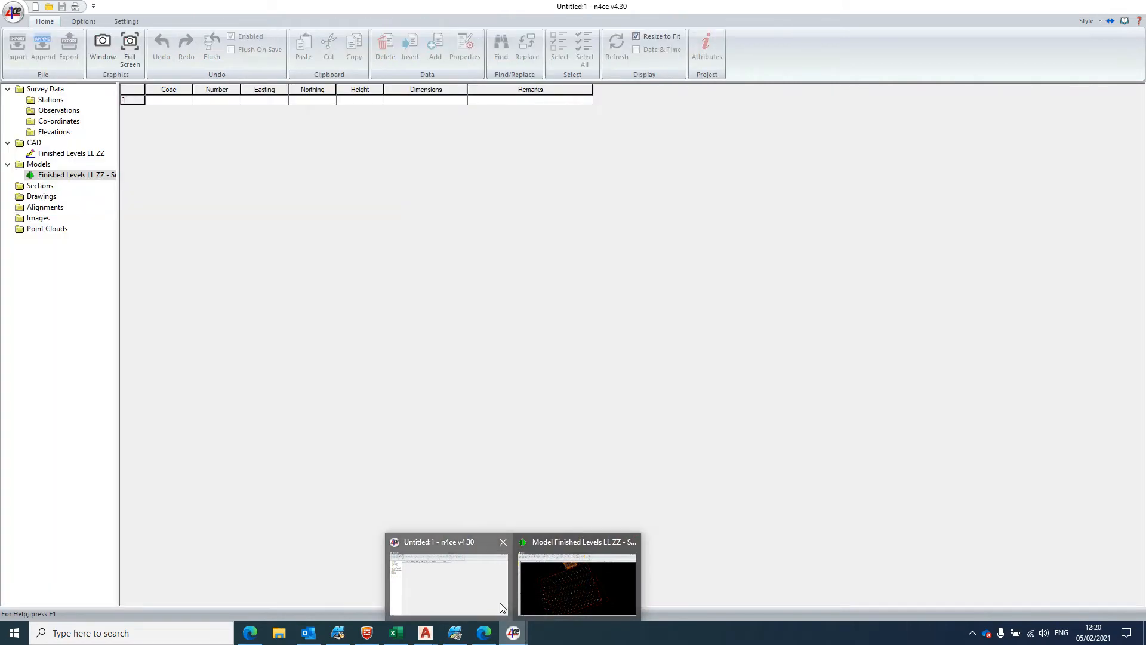
left_click(502, 607)
left_click(82, 154)
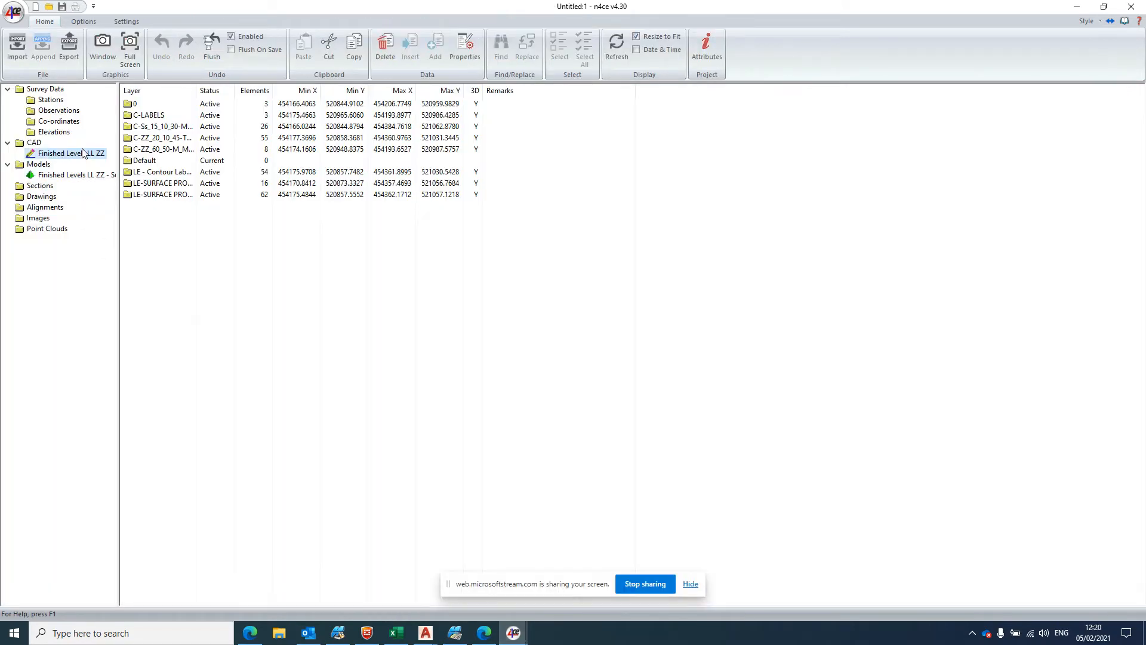
double_click(82, 153)
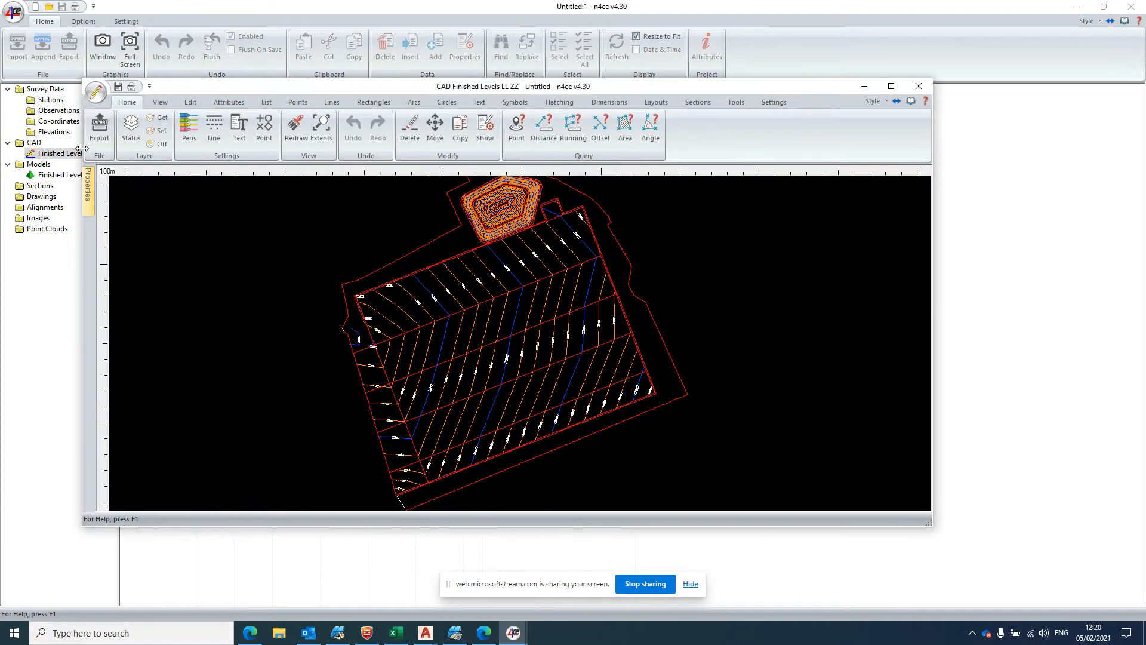
left_click(891, 87)
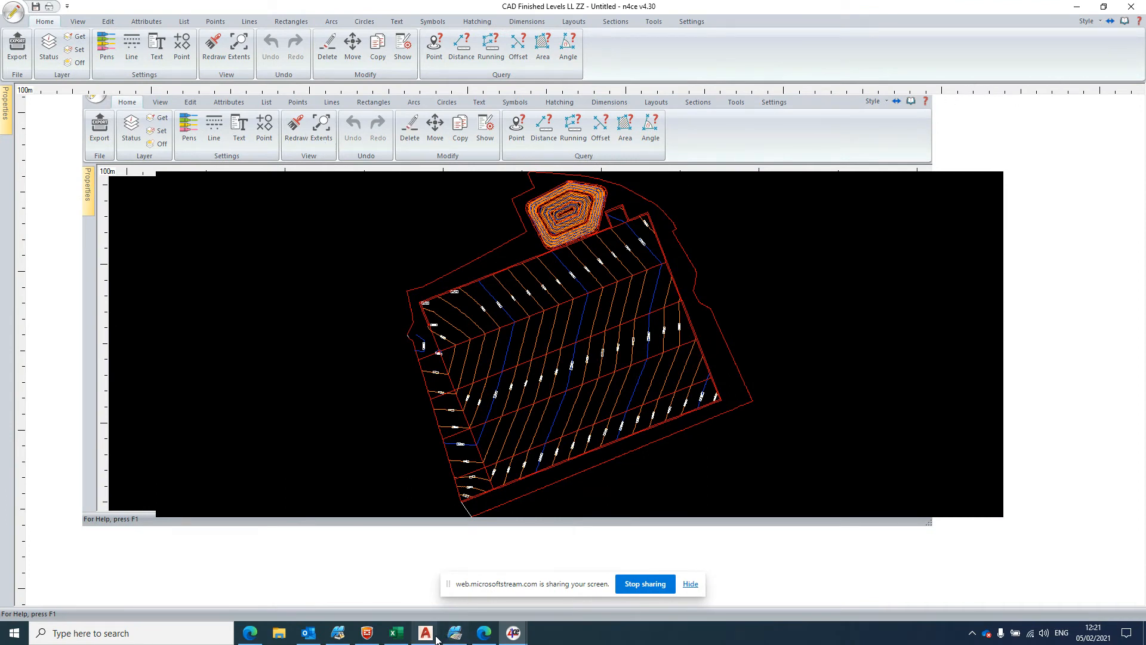
Step: Switch to AutoCAD and bring up the LEzz stripped drawing
mouse_move(435, 638)
left_click(453, 588)
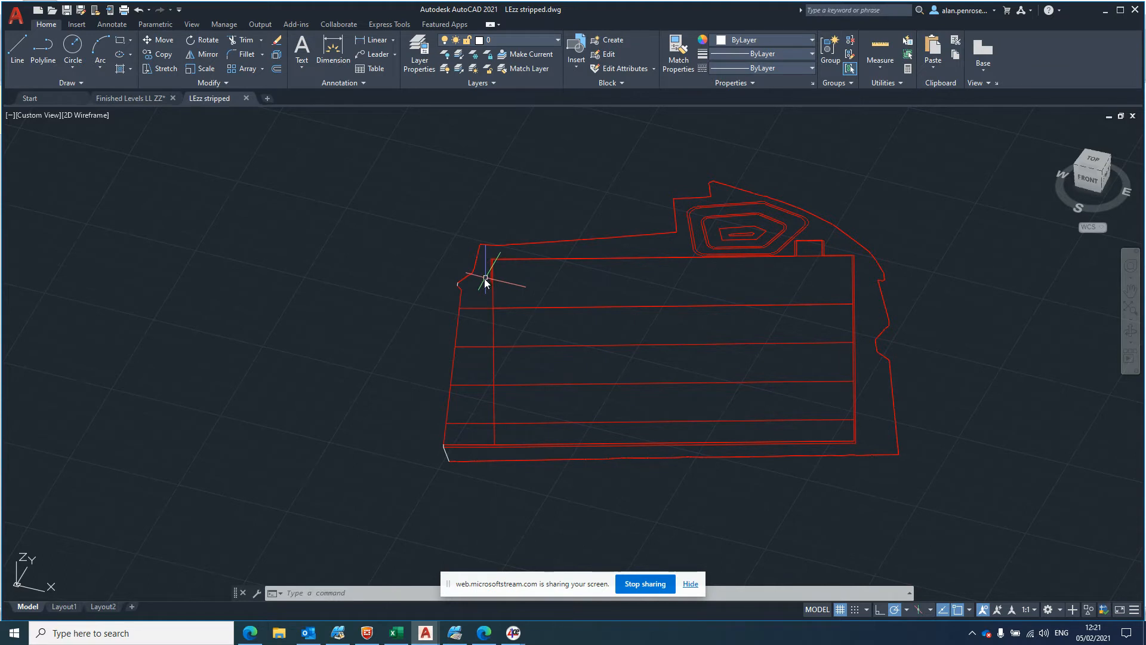
Step: Inspect the stripped drawing's linework around the nested pond outlines and the adjoining edge of the main rectangle
scroll(786, 238, "up", 5)
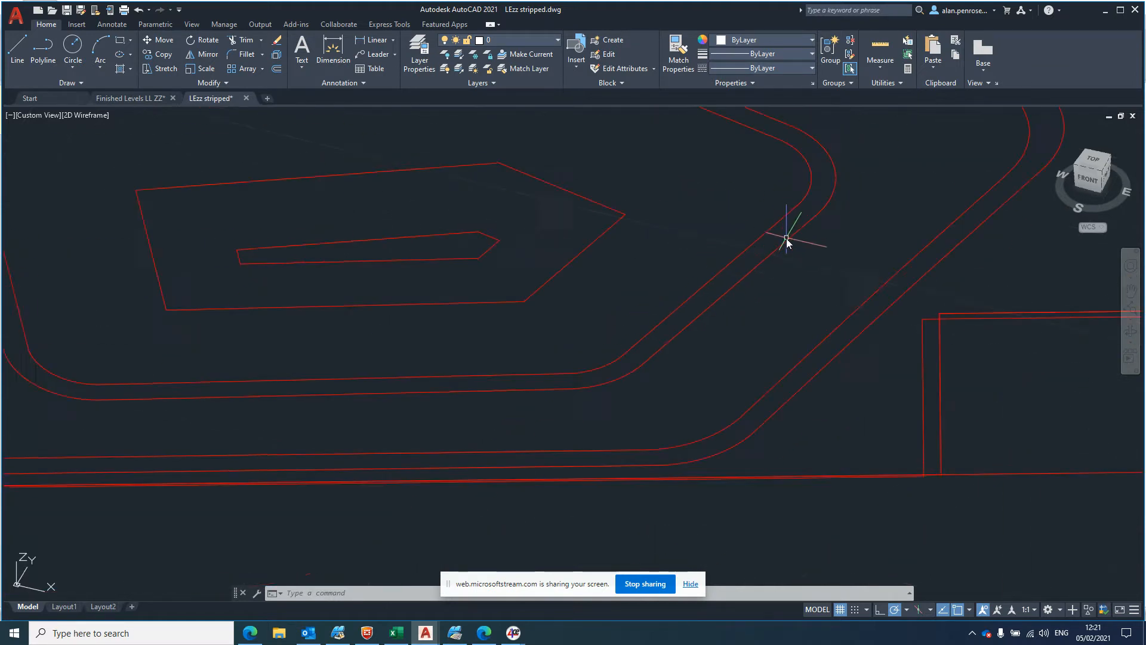
scroll(800, 257, "down", 5)
scroll(796, 263, "up", 8)
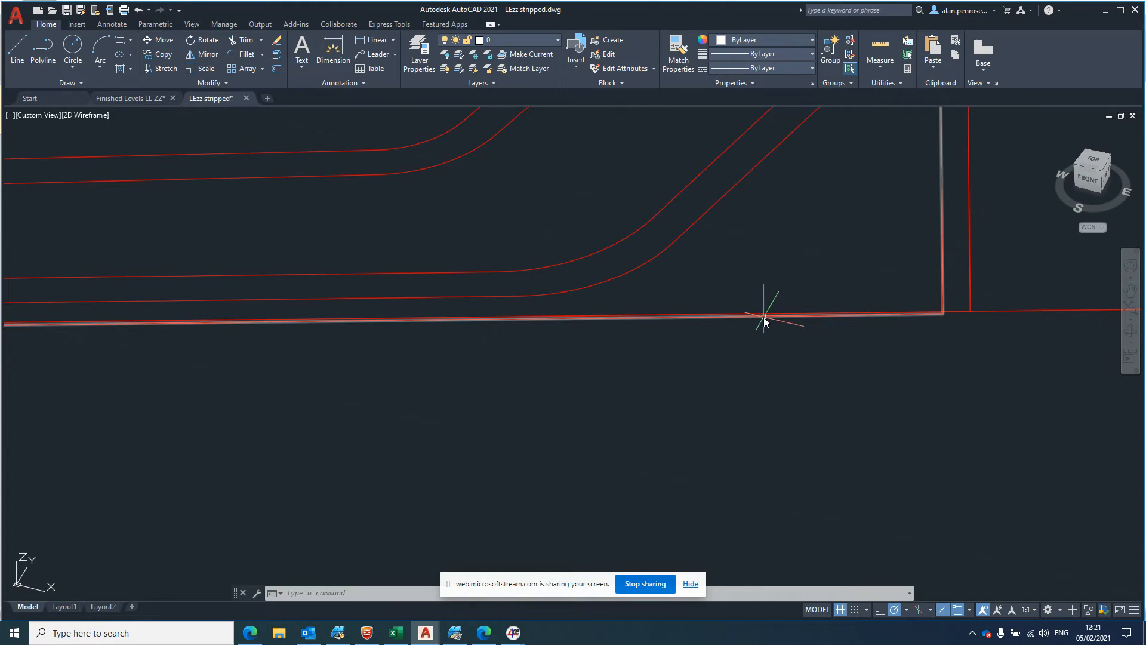
scroll(870, 287, "down", 5)
scroll(887, 389, "up", 7)
scroll(878, 373, "down", 5)
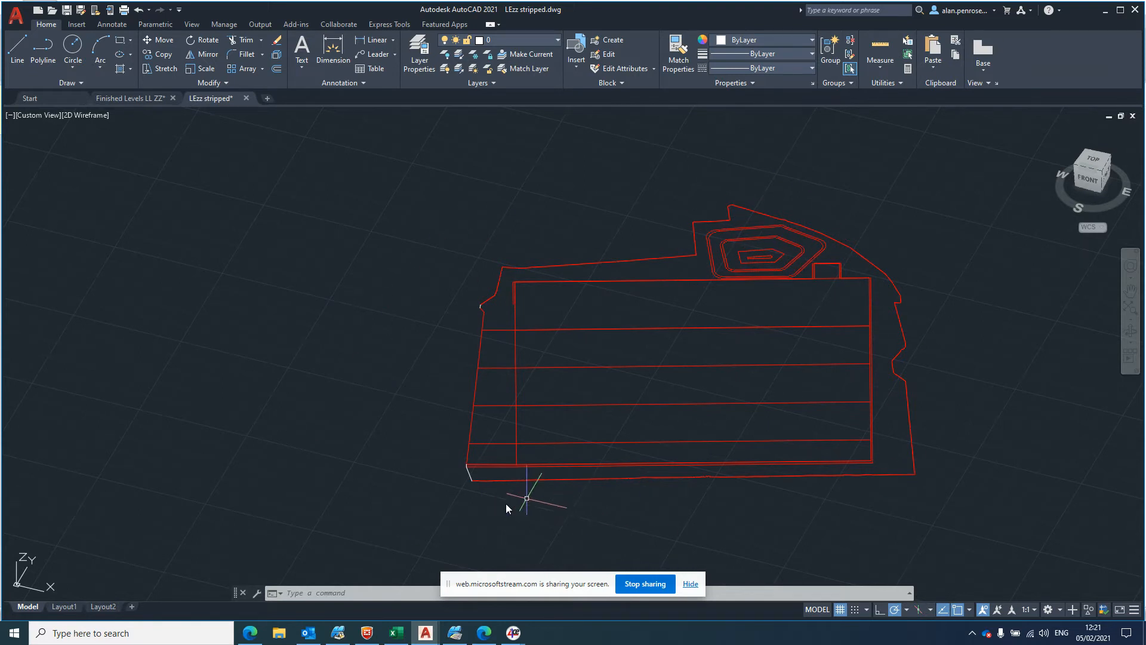
Step: Switch to n4ce and start a new project in a maximised window, discarding the changes to the untitled one
mouse_move(516, 635)
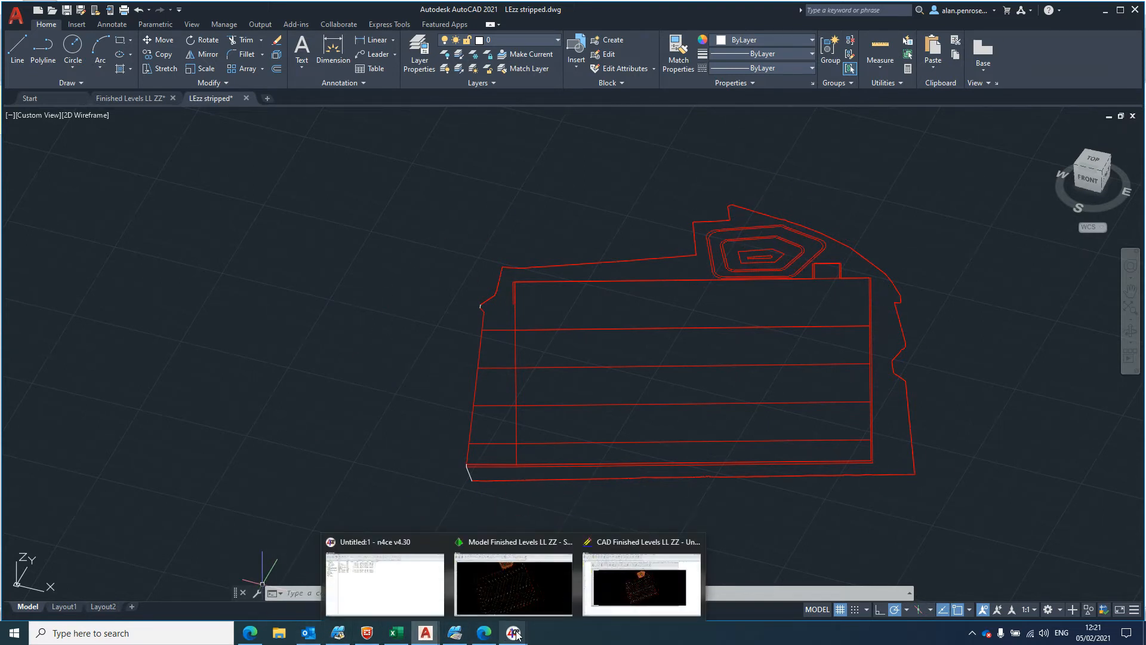
left_click(427, 599)
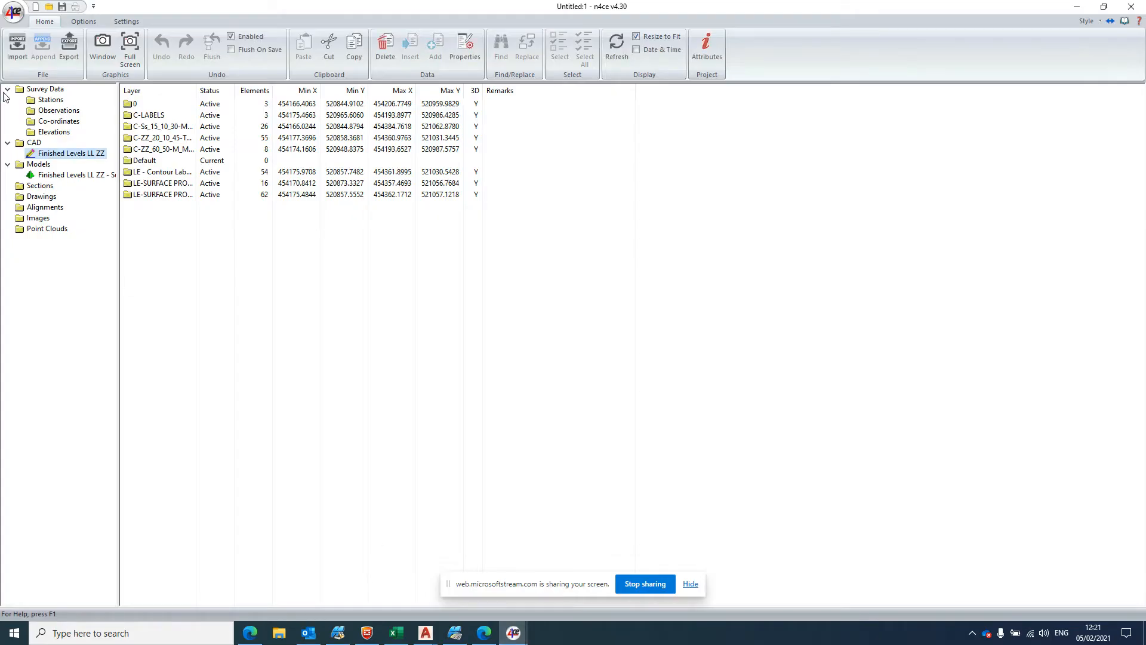
left_click(11, 18)
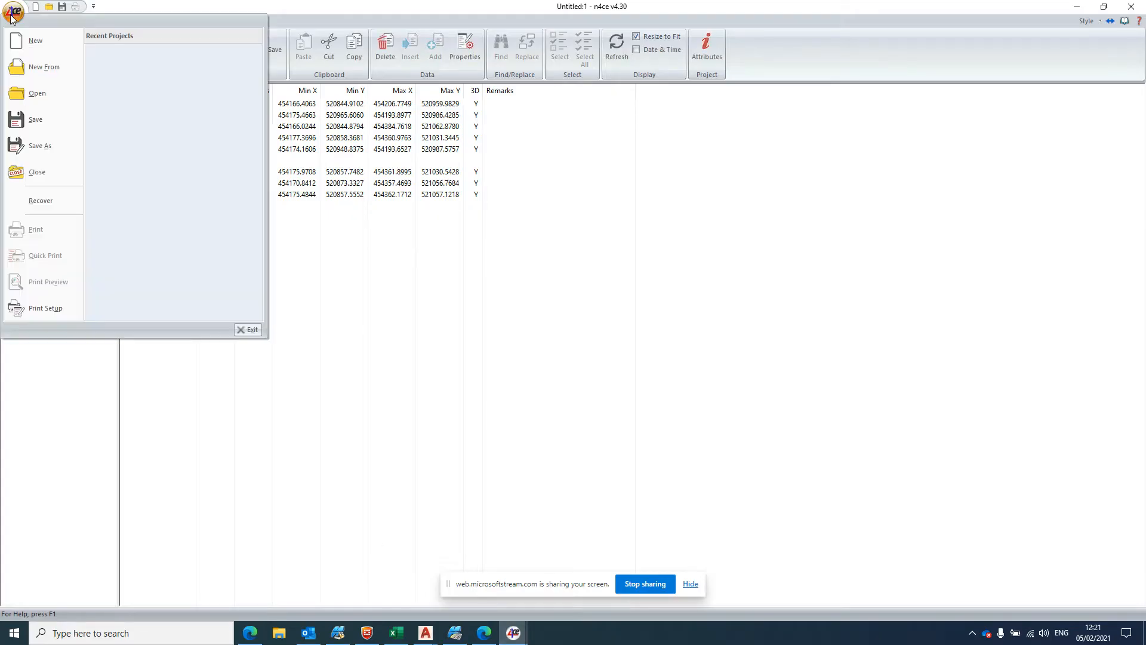
left_click(37, 45)
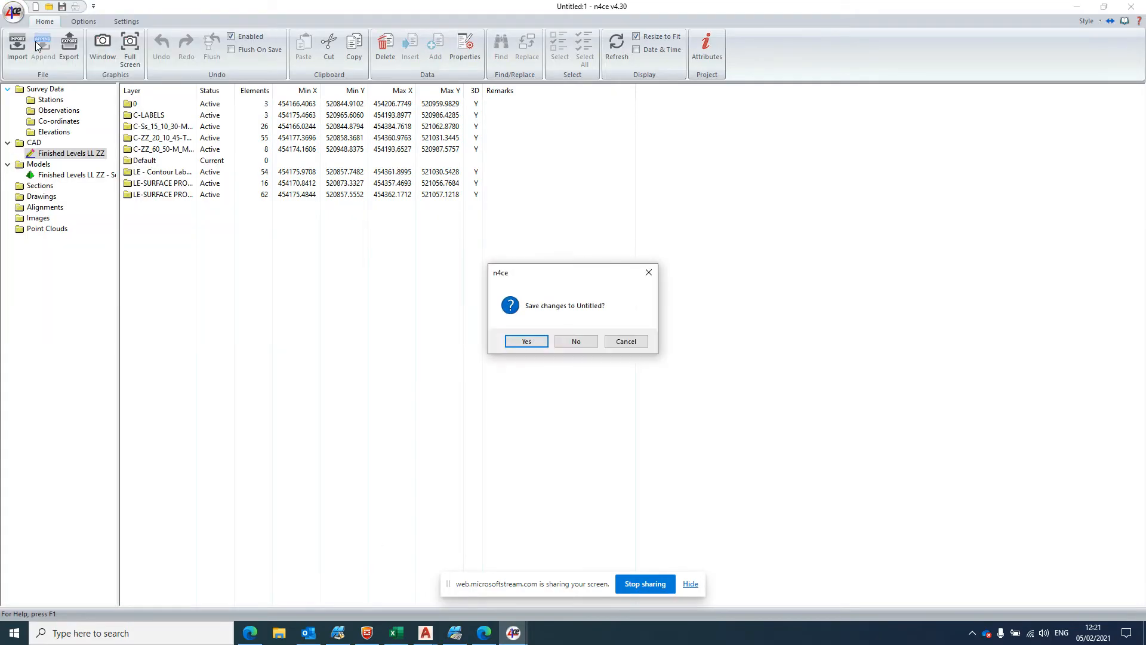
left_click(561, 343)
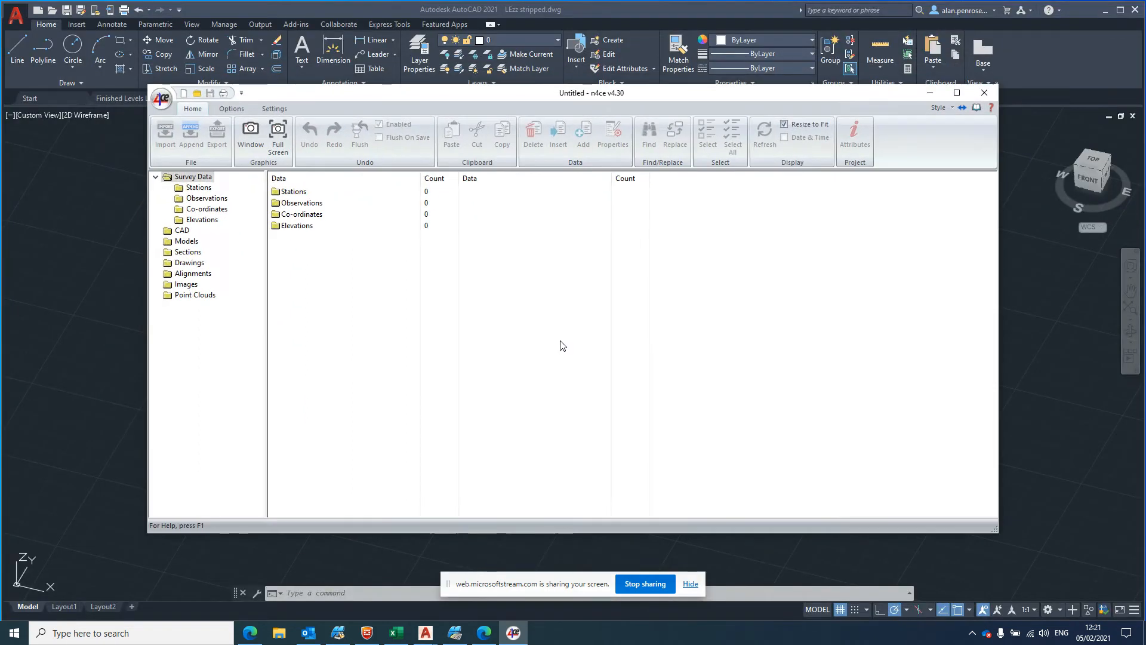
left_click(957, 93)
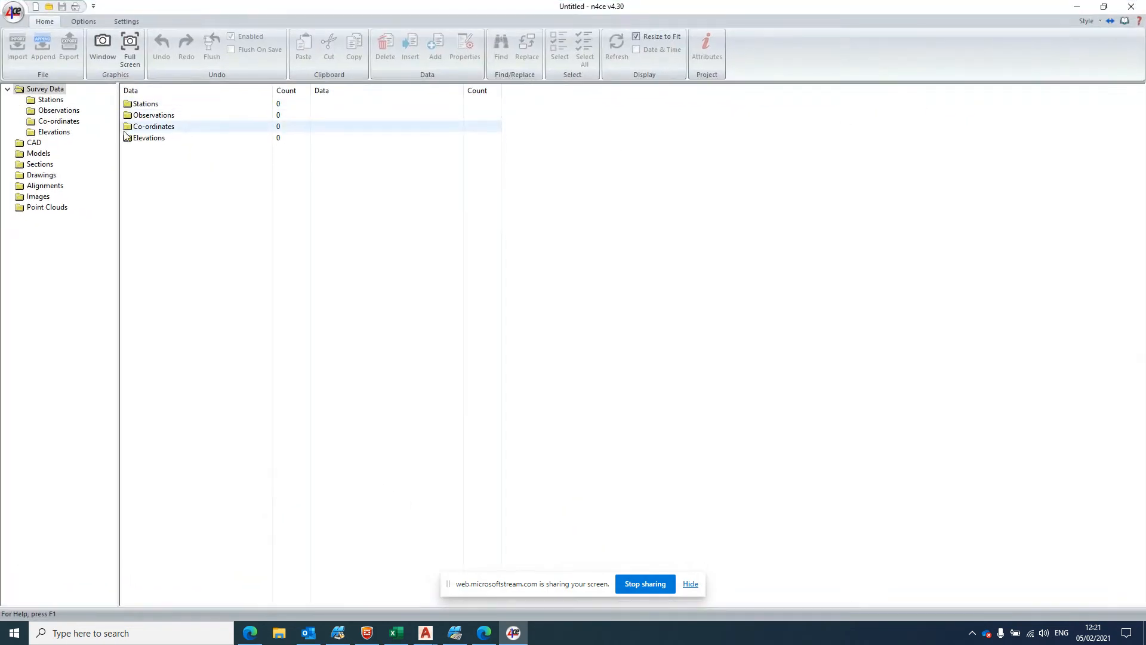
Step: Import LEzz stripped.dwg as a CAD drawing at scale 500 in metres, with text styles and XRefs included
left_click(35, 144)
right_click(35, 143)
left_click(54, 189)
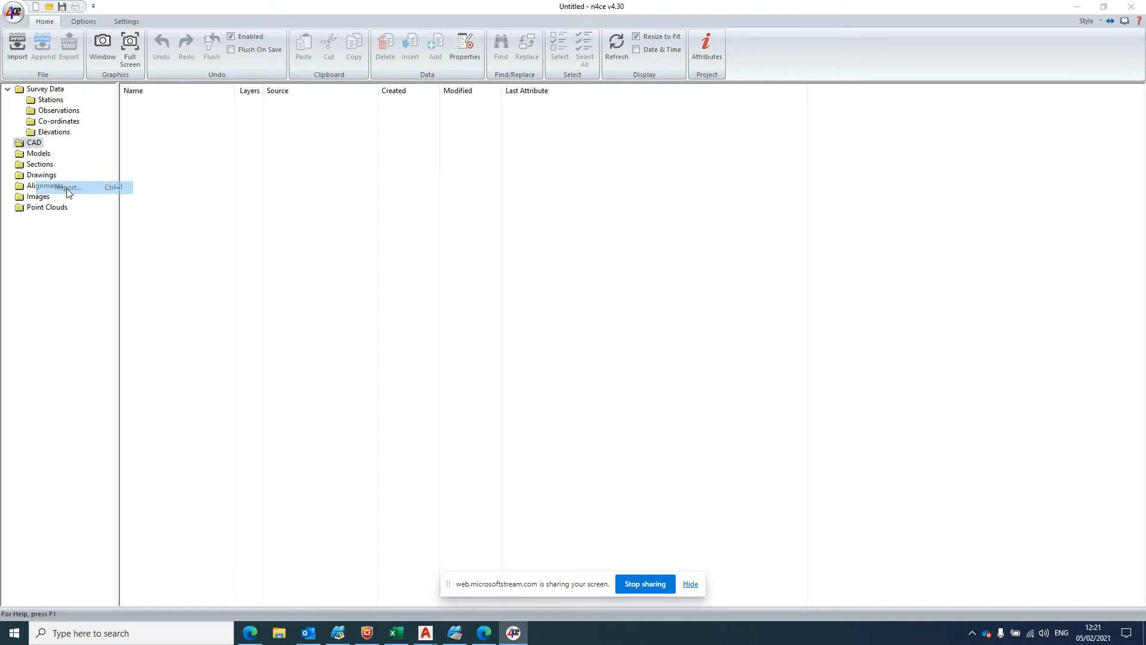
left_click(550, 259)
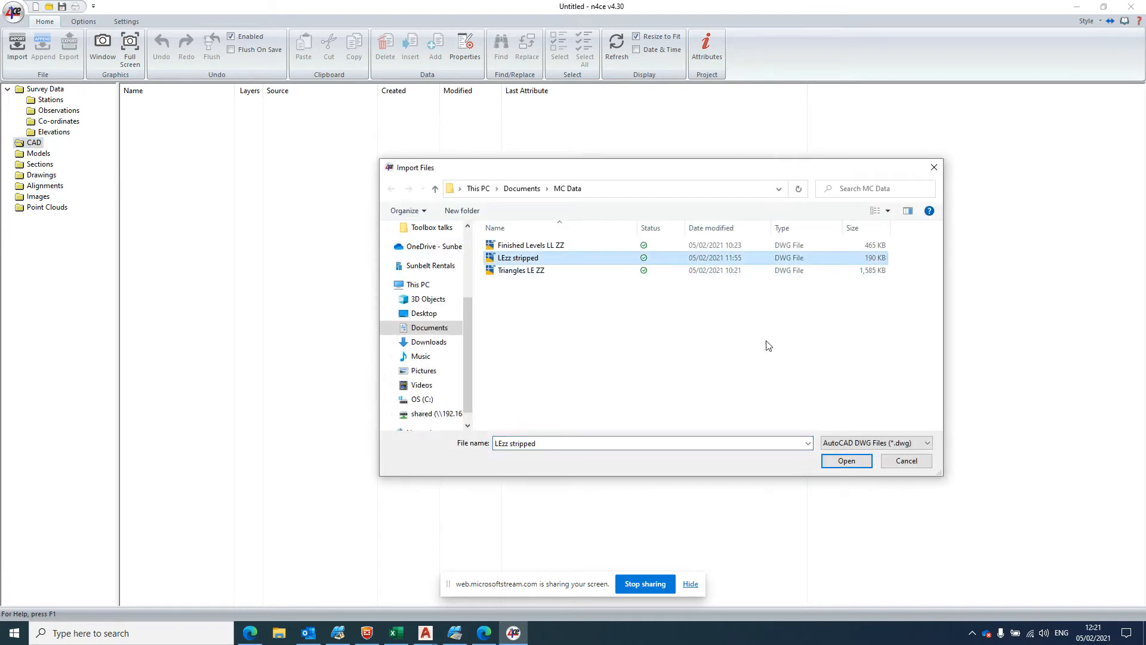
left_click(847, 461)
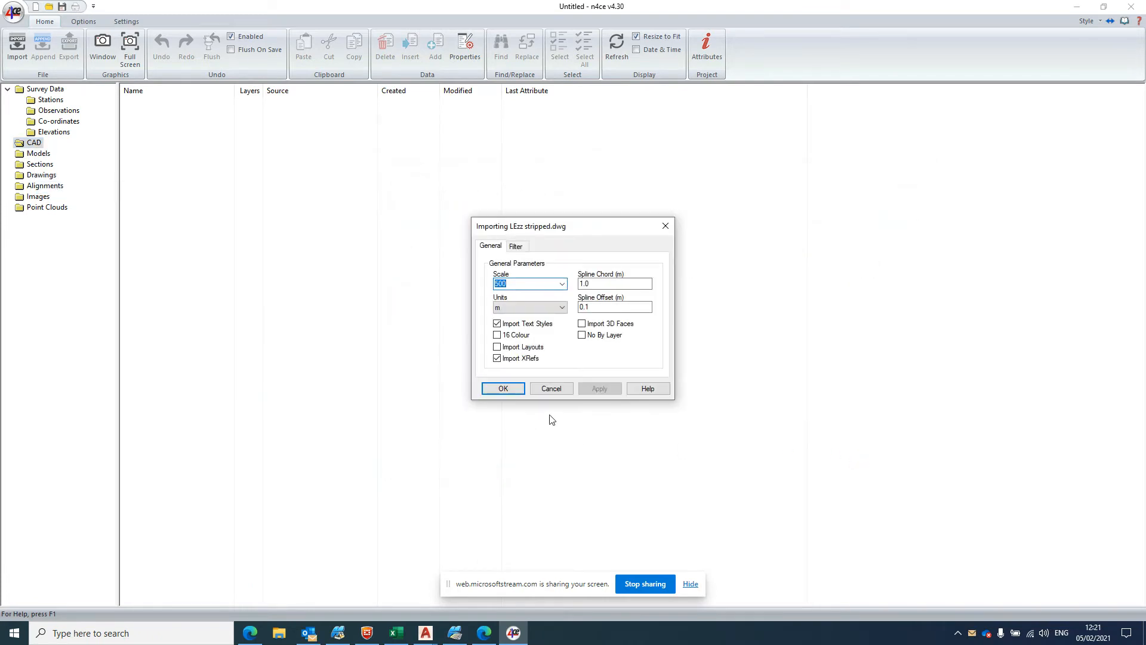
left_click(503, 389)
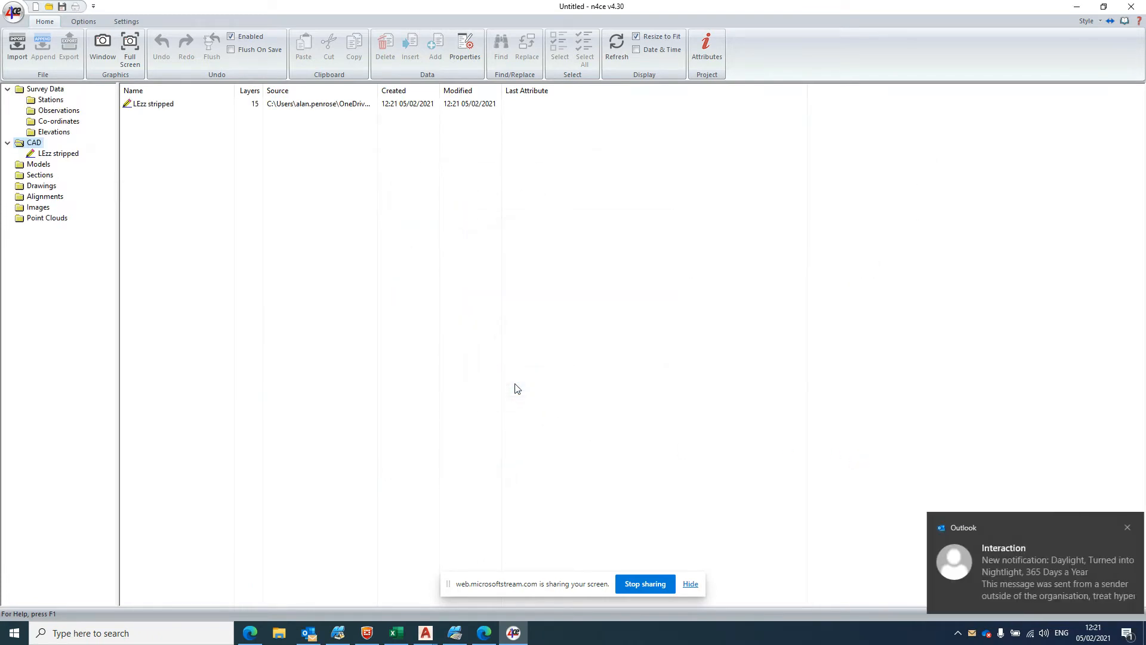
Step: Delete all empty layers from the LEzz stripped drawing and check its remaining linework in the graphics view
left_click(62, 154)
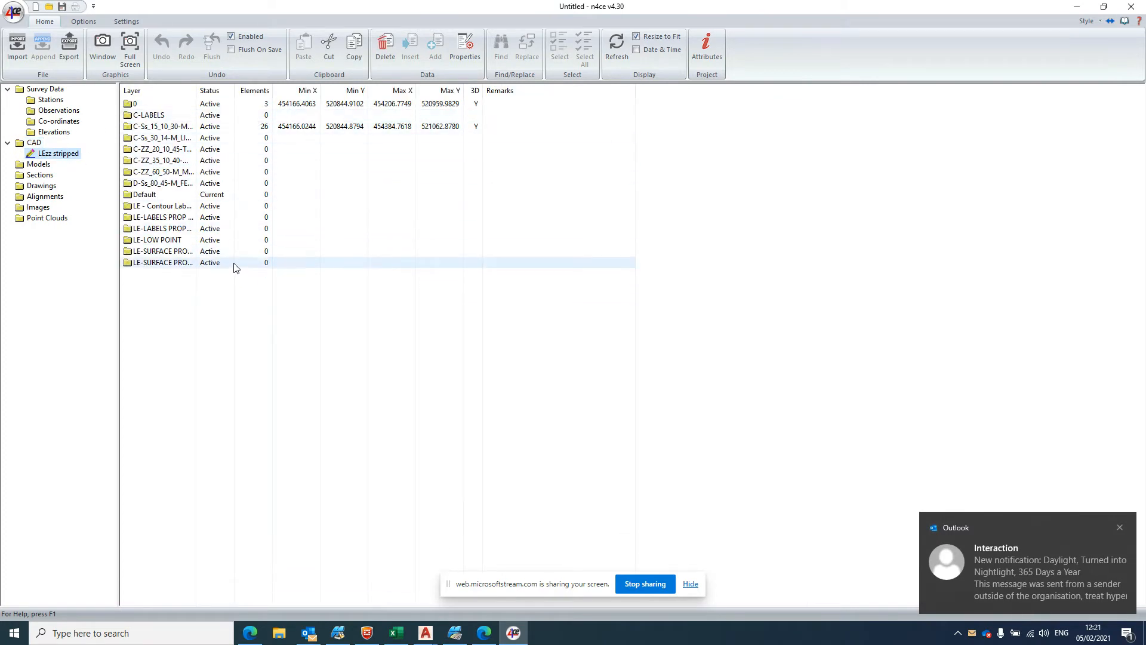
right_click(221, 219)
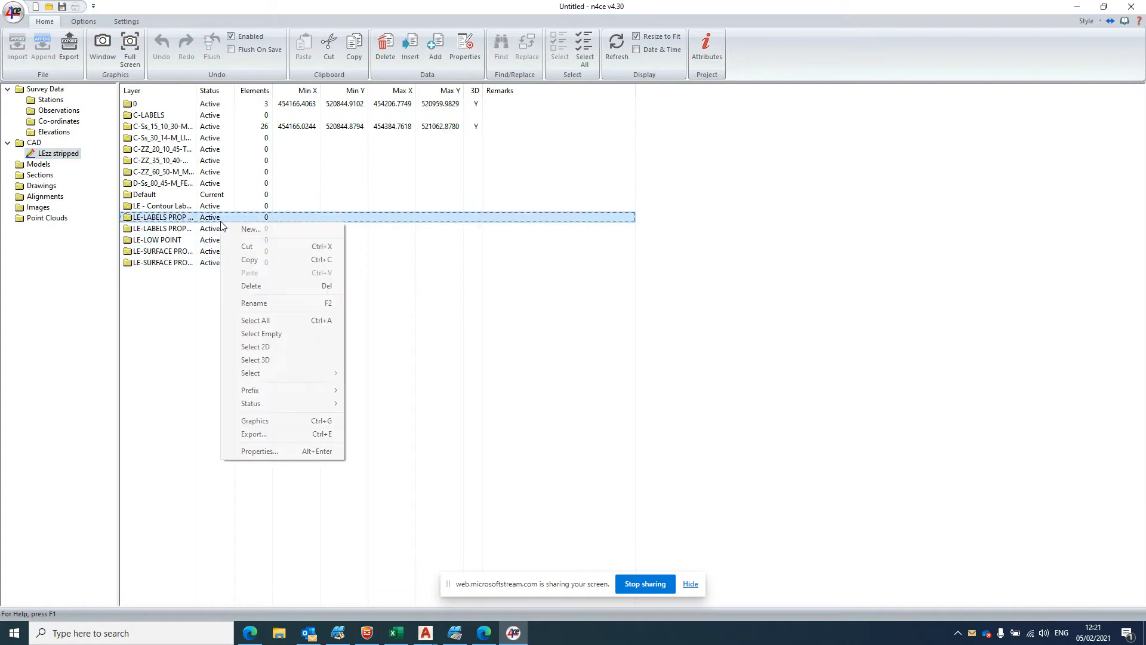
left_click(326, 341)
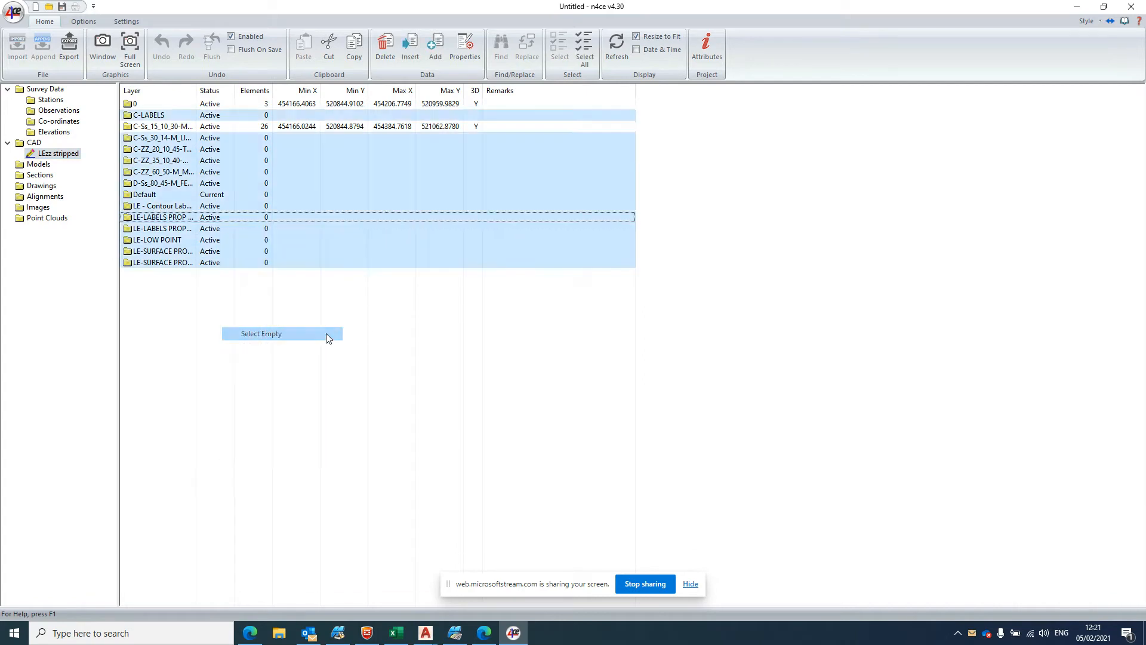
left_click(386, 47)
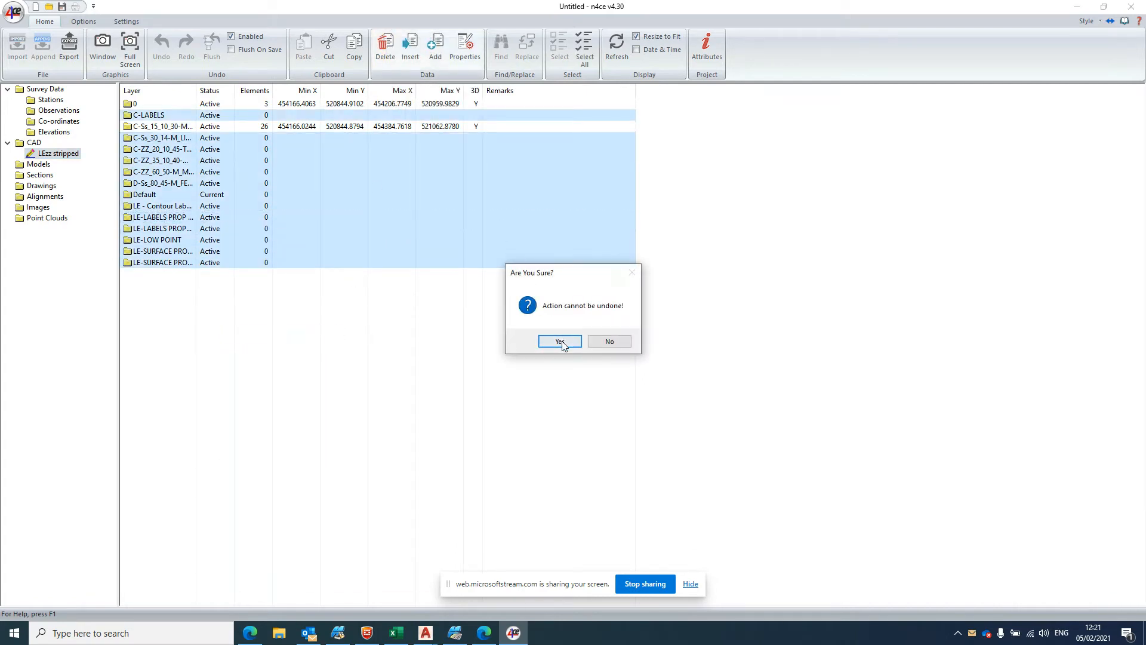
left_click(561, 341)
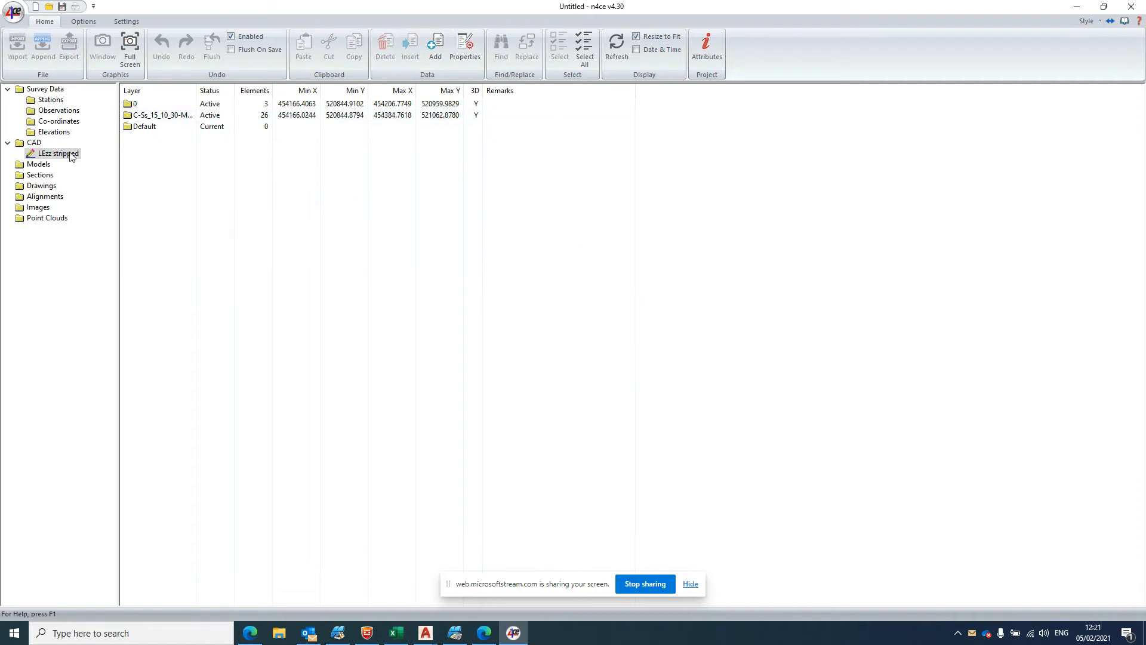
left_click(131, 58)
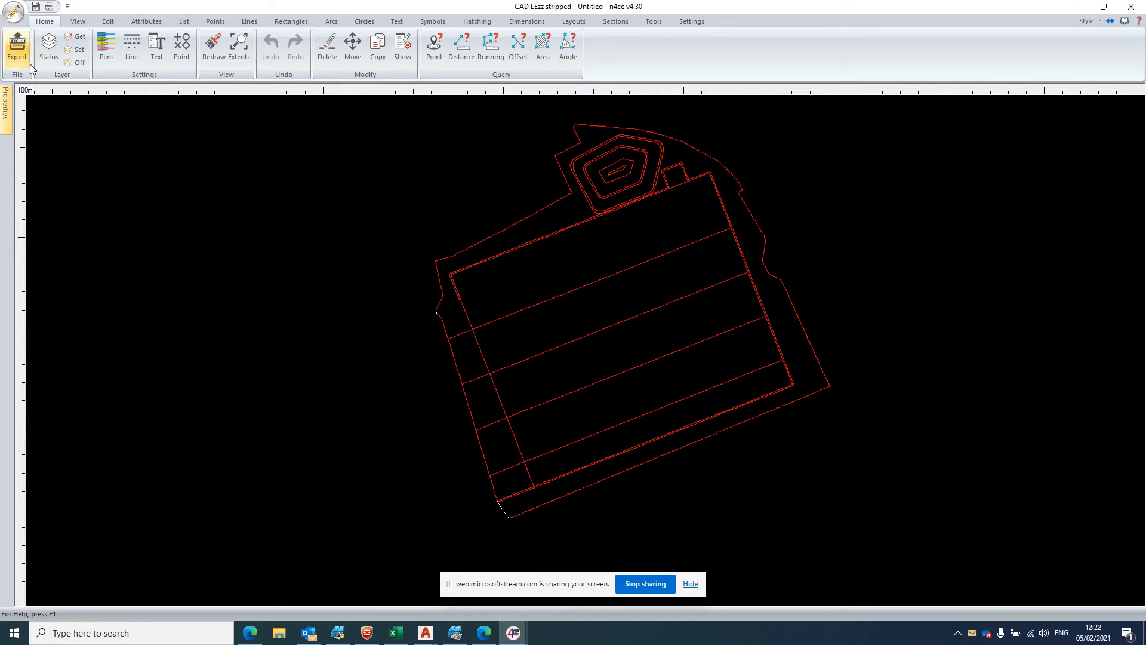
left_click(1131, 7)
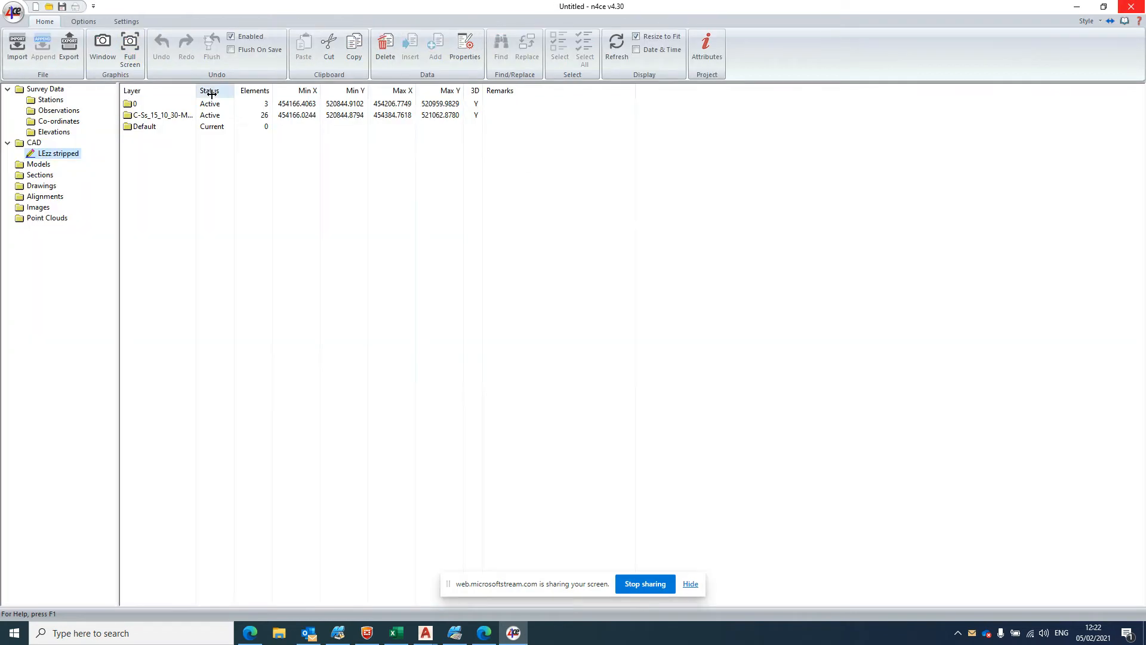
Step: Create a model named LEzz stripped Surface with the LEzz stripped drawing as its backcloth and maximise its window
right_click(62, 154)
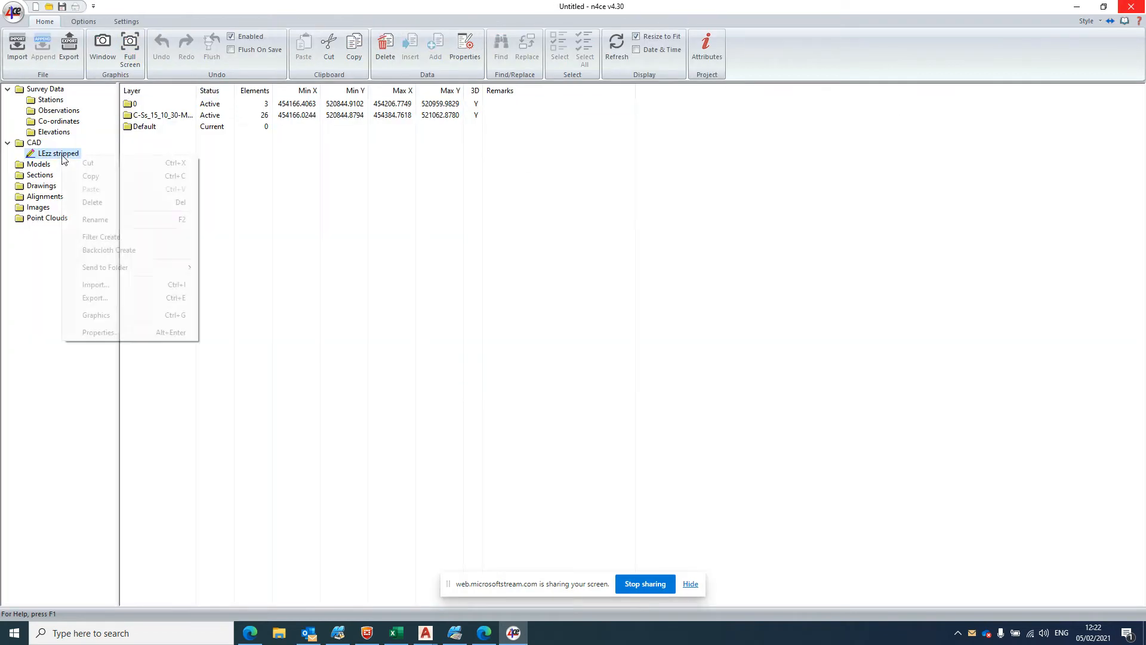
left_click(106, 249)
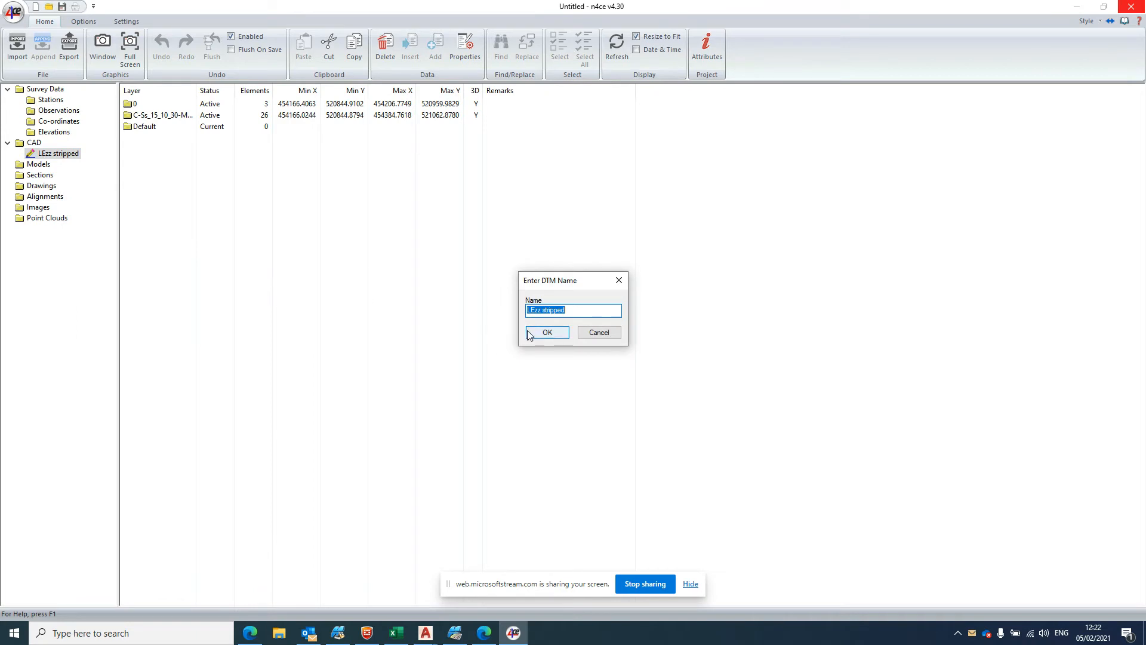
left_click(607, 306)
left_click(557, 334)
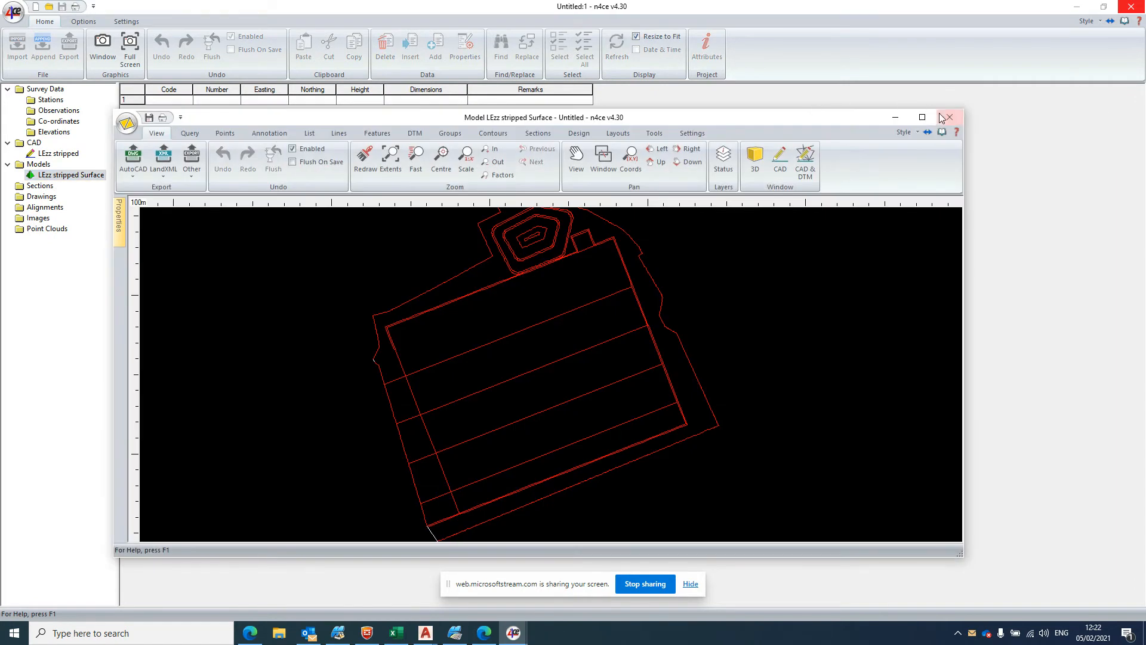
left_click(923, 117)
scroll(653, 181, "down", 1)
Step: Generate points from all the CAD lines using assigned heights, numeric strings, start point number 1 and maximum spacing 0.000
left_click(112, 22)
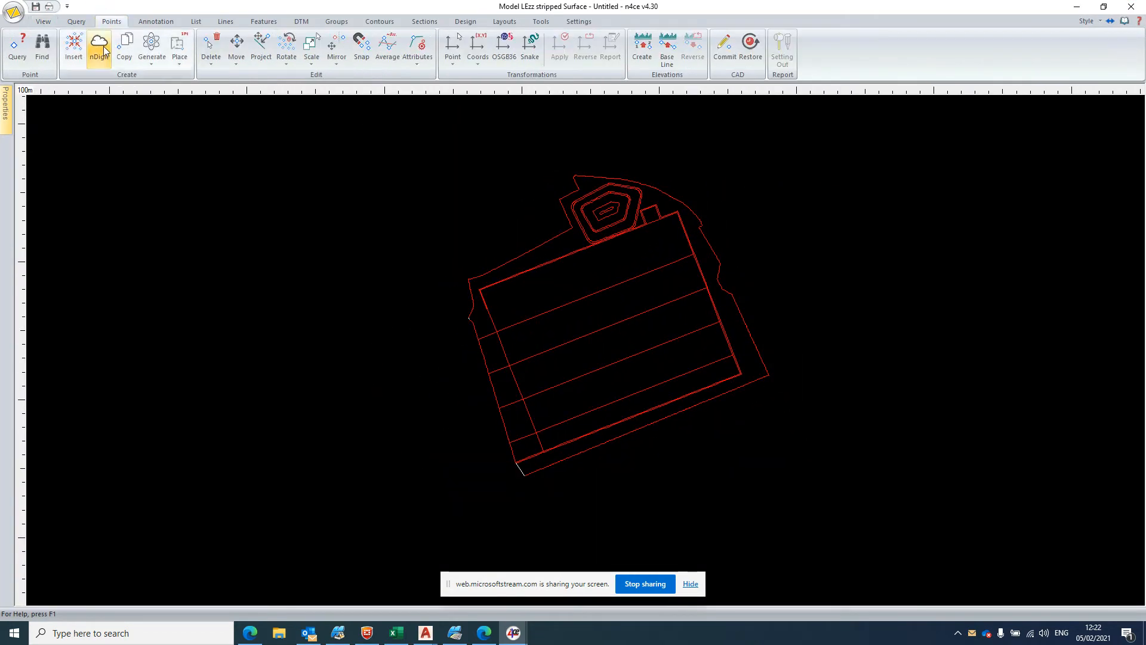
left_click(153, 59)
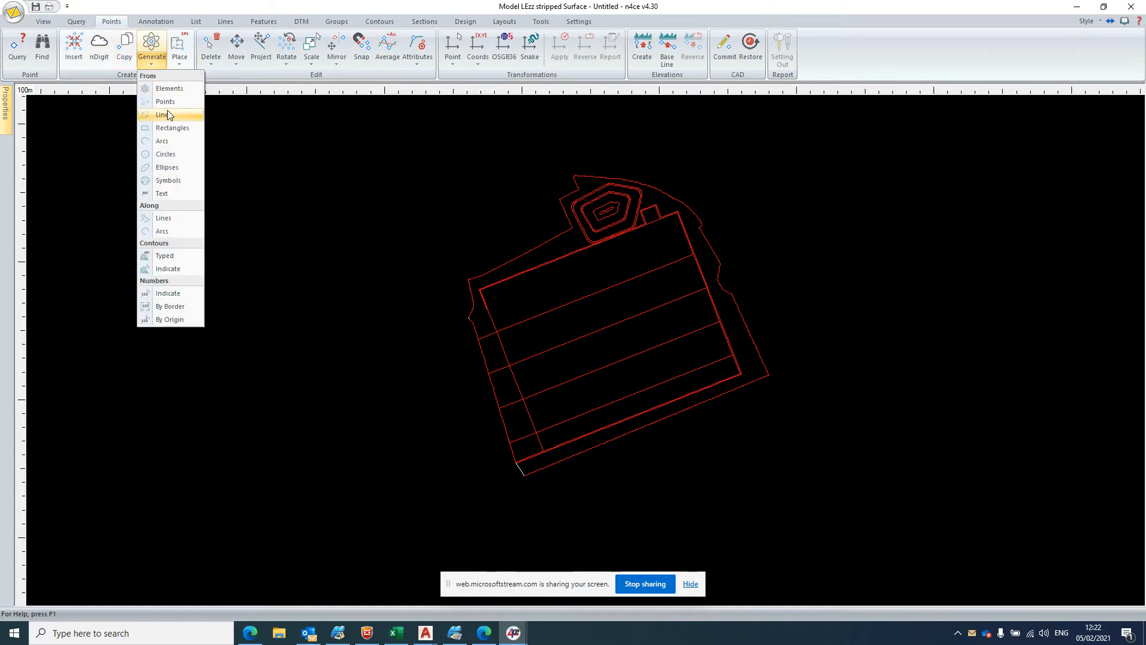
left_click(164, 115)
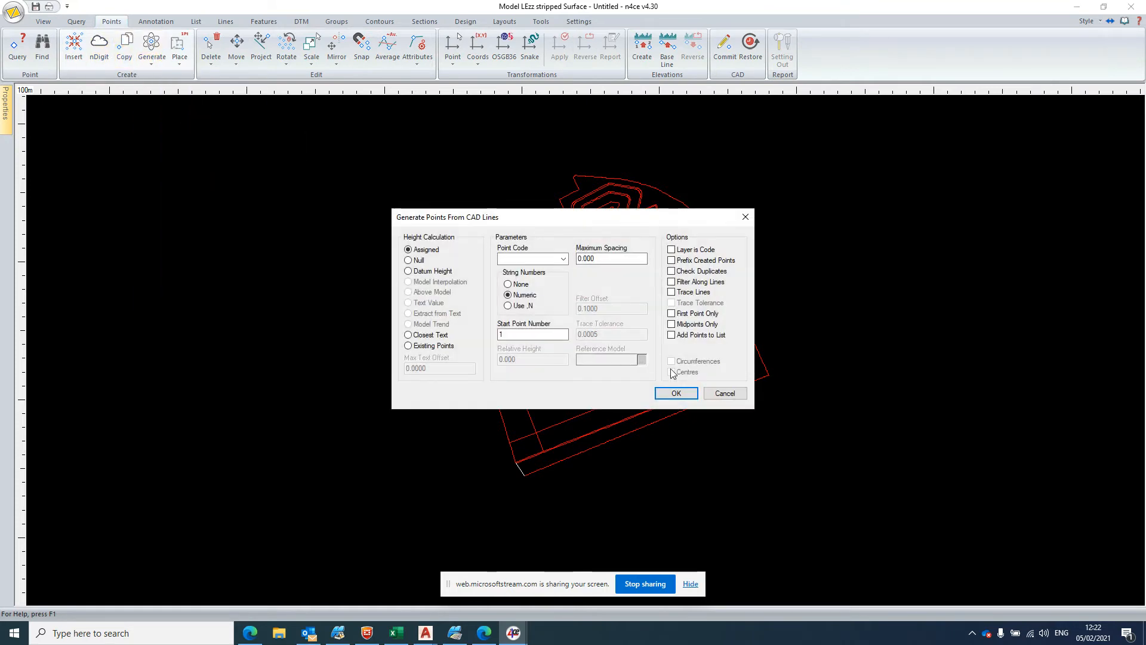
left_click(677, 394)
left_click(414, 147)
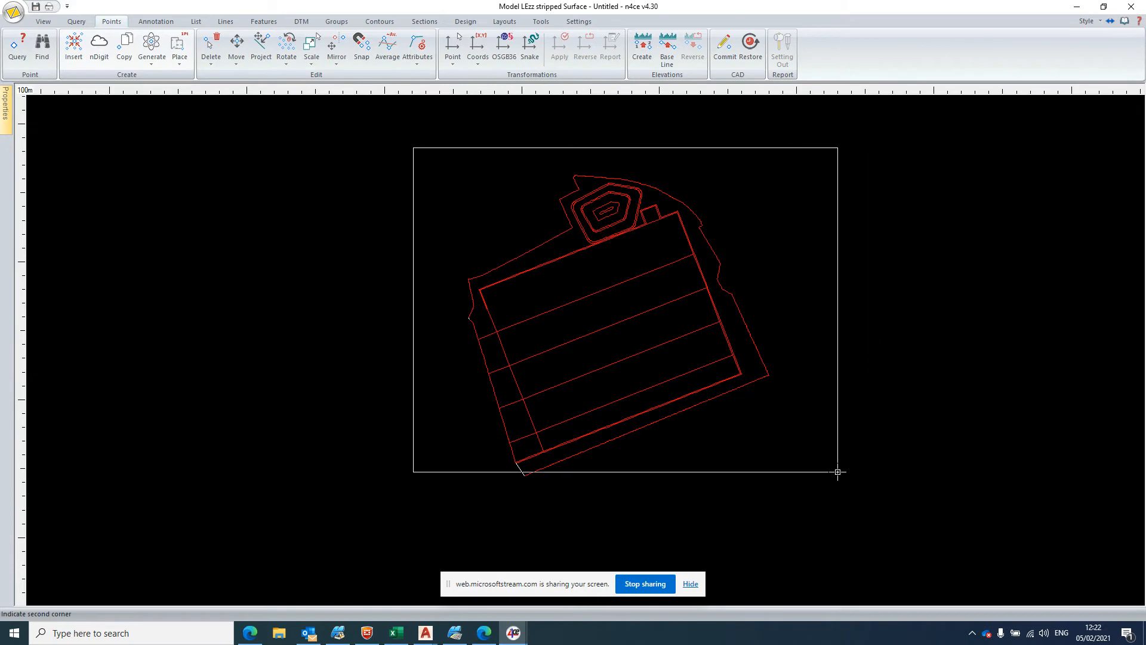
left_click(834, 489)
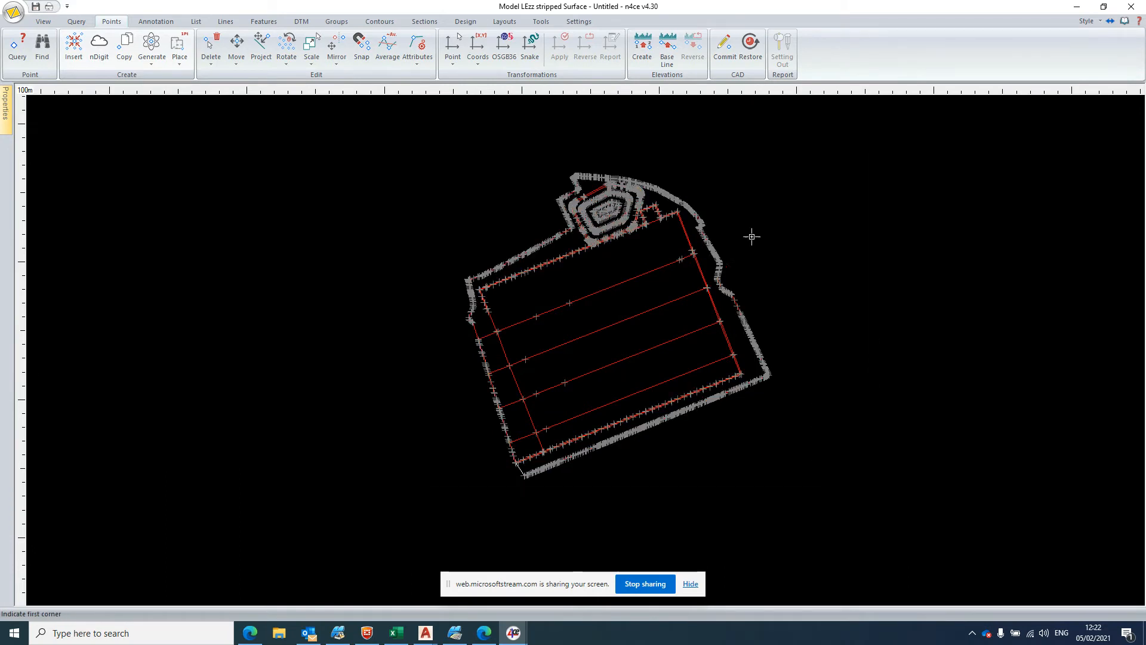
Step: Examine the spacing of the generated points along the pond curves, the outer boundary and the long straight lines
scroll(654, 207, "up", 2)
scroll(646, 213, "up", 3)
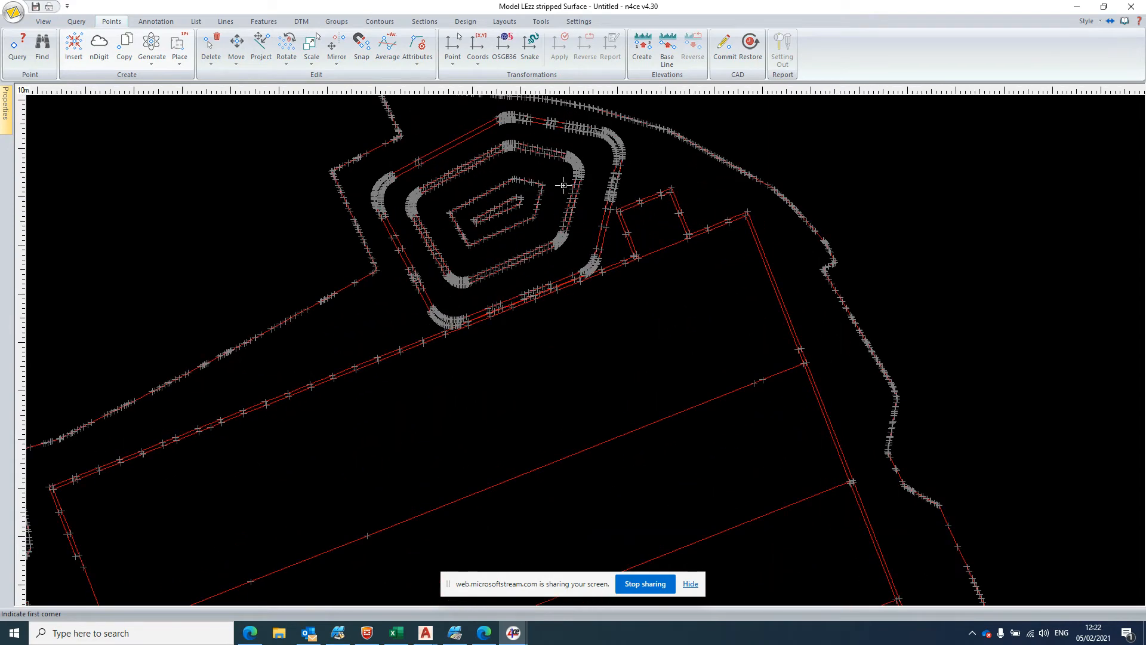
scroll(525, 274, "up", 2)
scroll(521, 291, "up", 2)
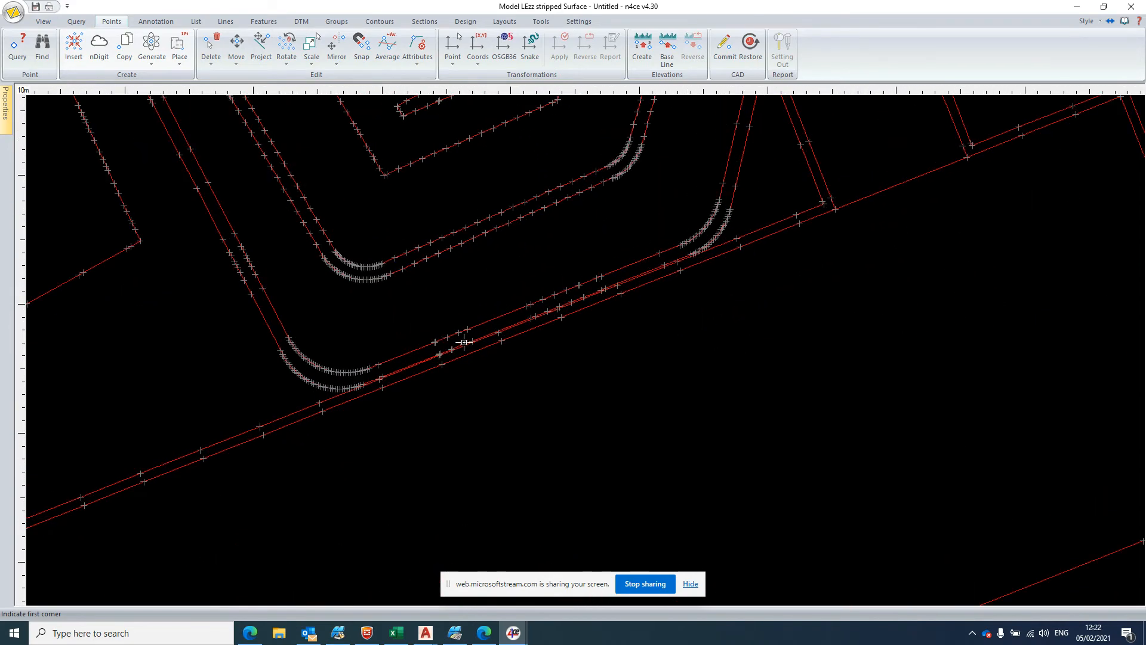
scroll(862, 242, "down", 4)
scroll(862, 242, "down", 2)
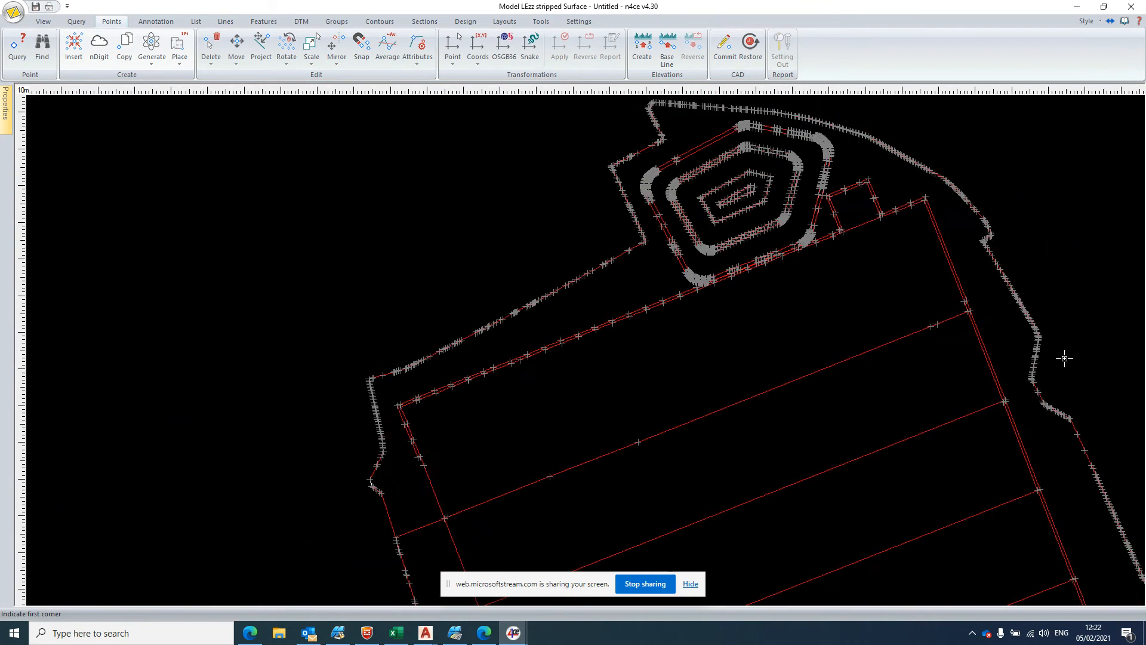
scroll(1049, 373, "down", 1)
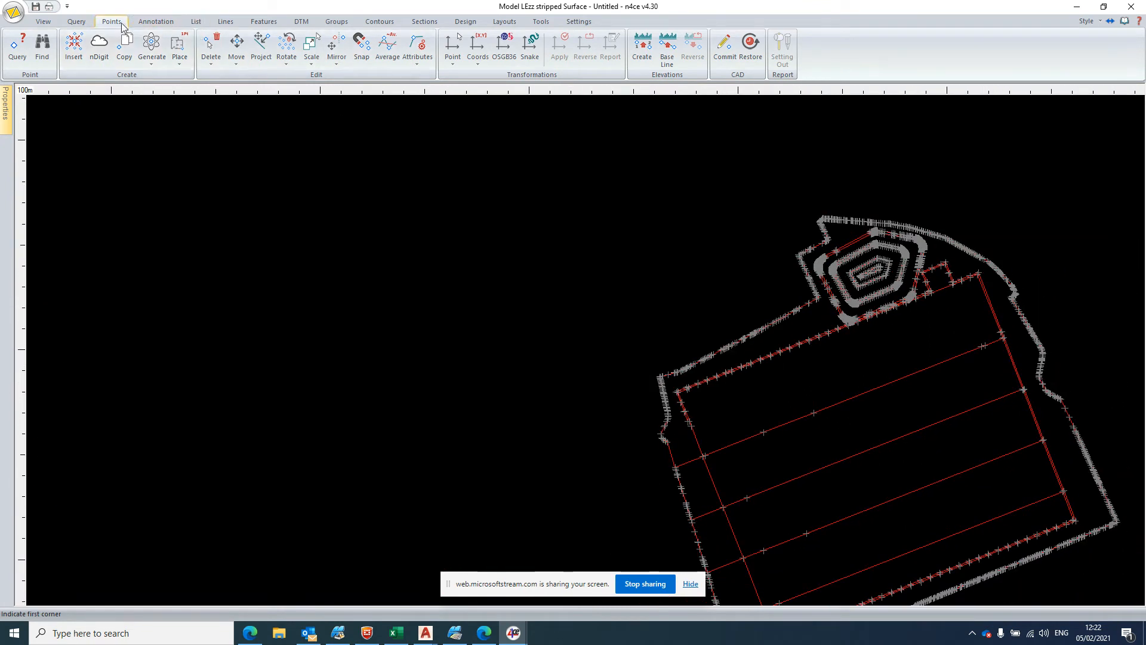
Step: Delete all the unmodelled points generated from the CAD lines
left_click(211, 53)
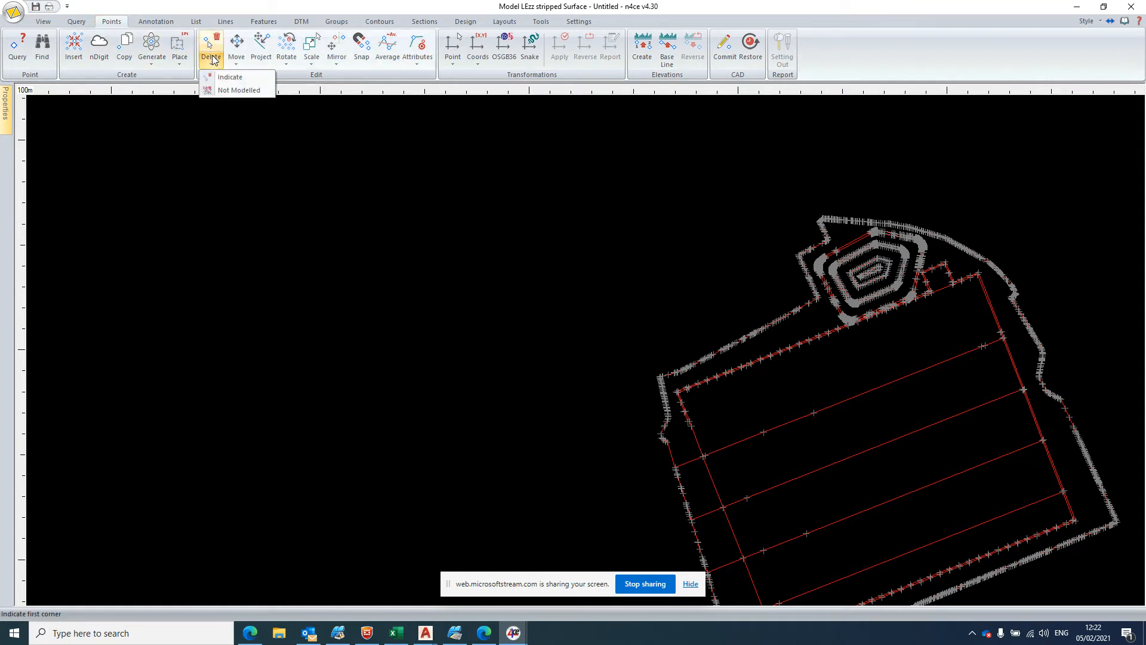
left_click(226, 91)
left_click(608, 342)
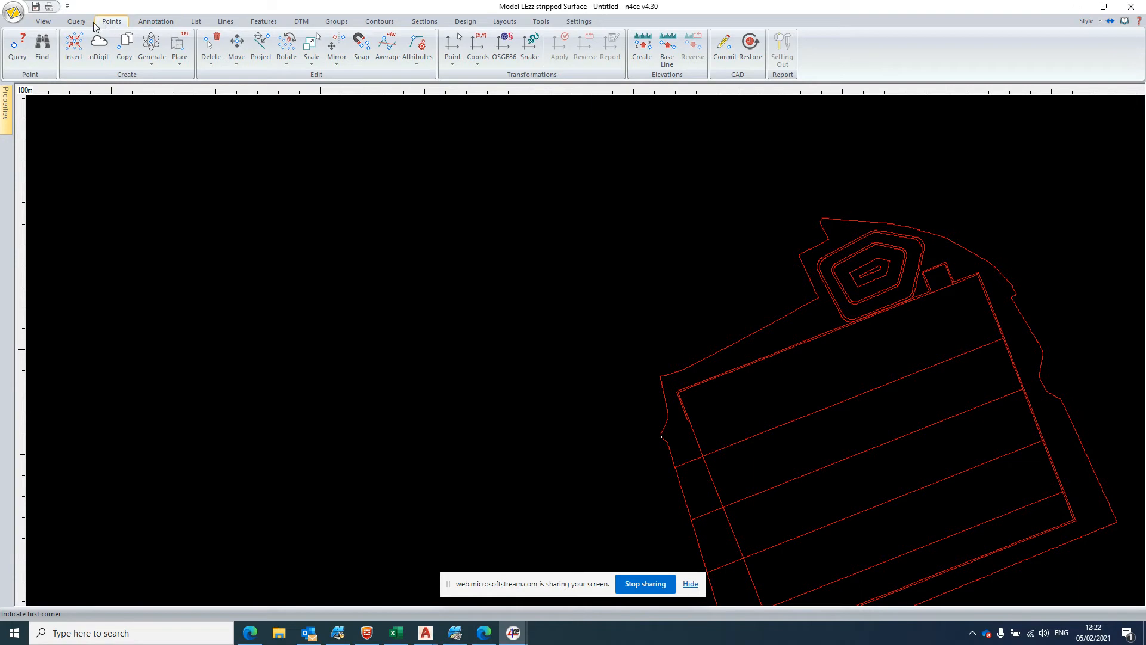
left_click(43, 23)
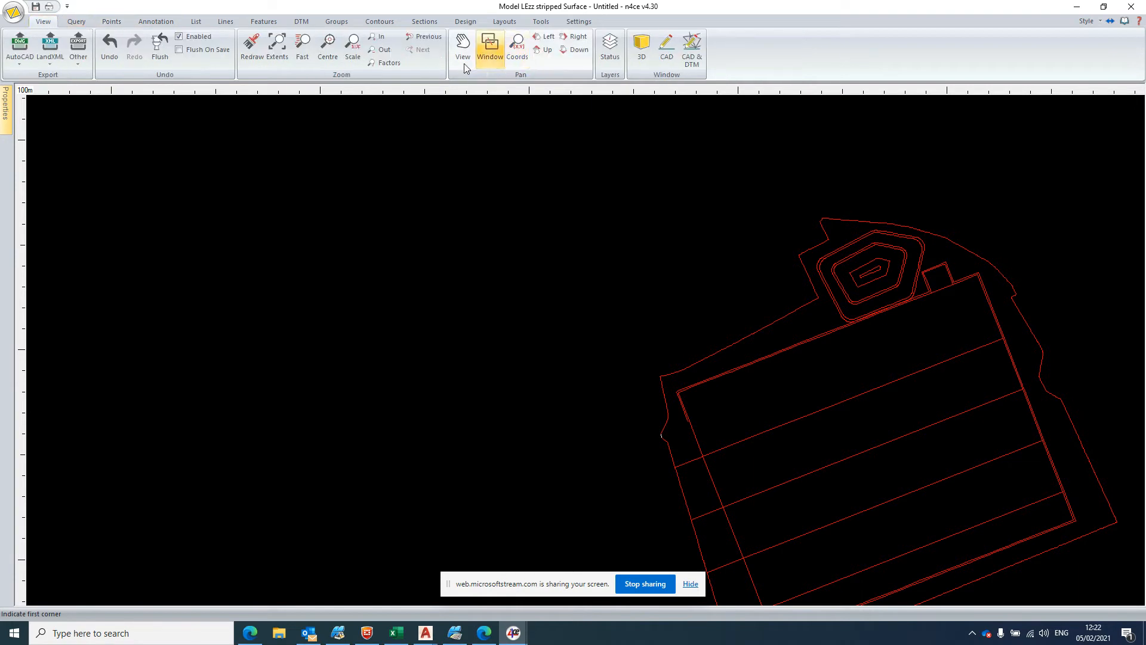
Step: Close the surface model's window and open the LEzz stripped CAD drawing in a maximised window
left_click(284, 52)
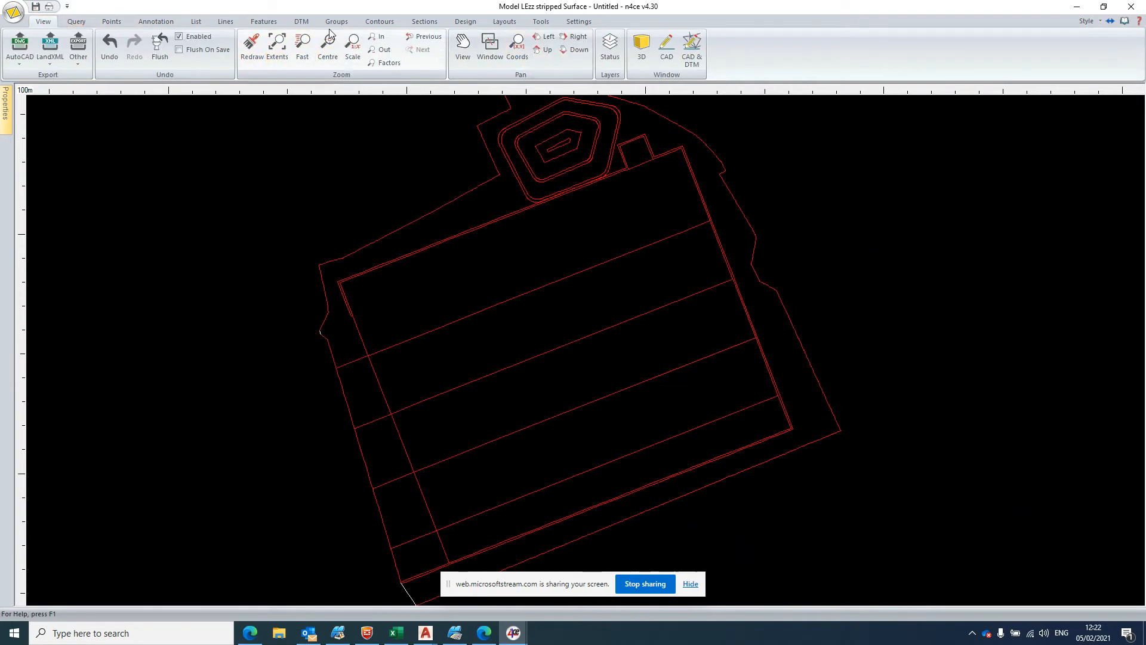
left_click(1131, 7)
double_click(69, 157)
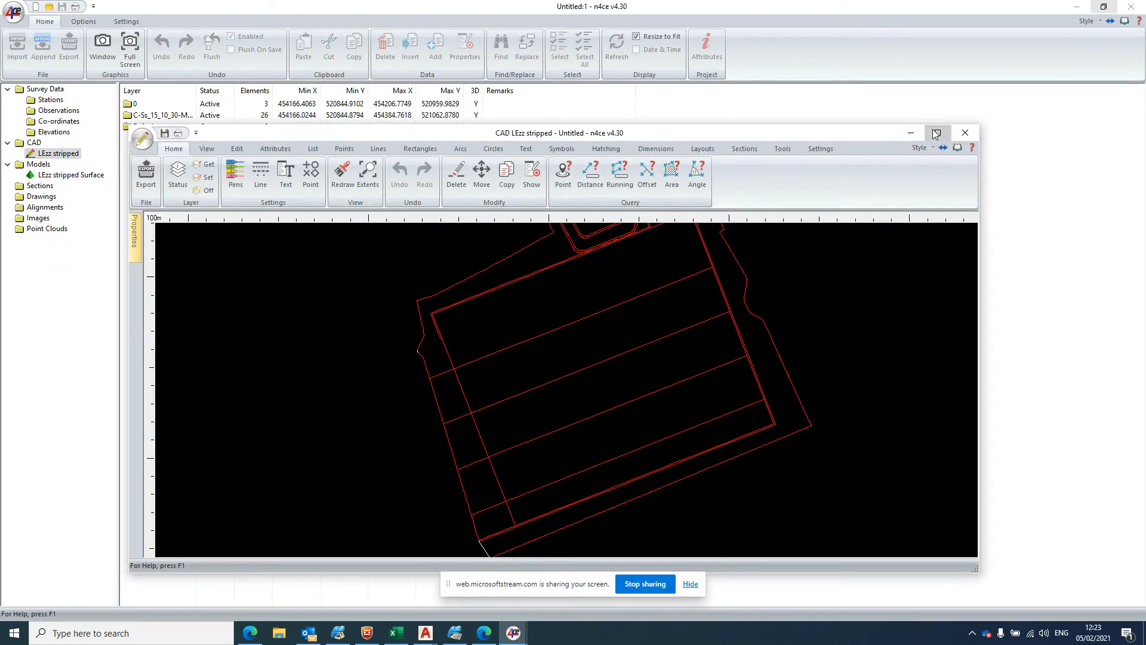
left_click(937, 132)
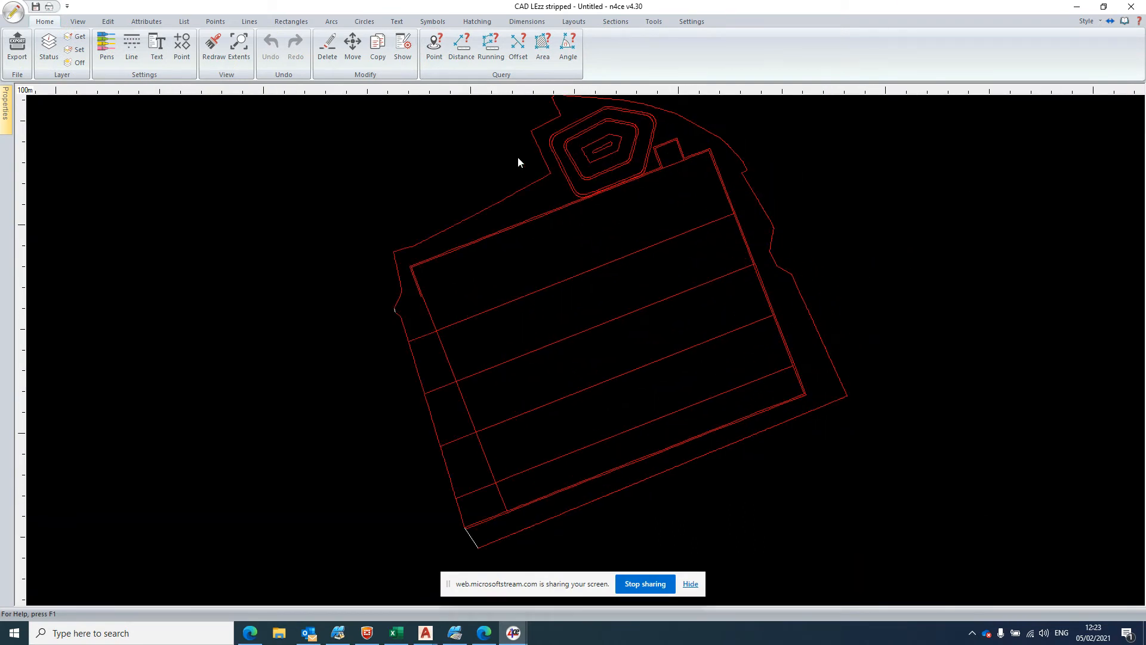
Step: Delete the outer boundary line from the CAD drawing with the pick mode set to Element
left_click(335, 58)
left_click(381, 171)
mouse_move(4, 111)
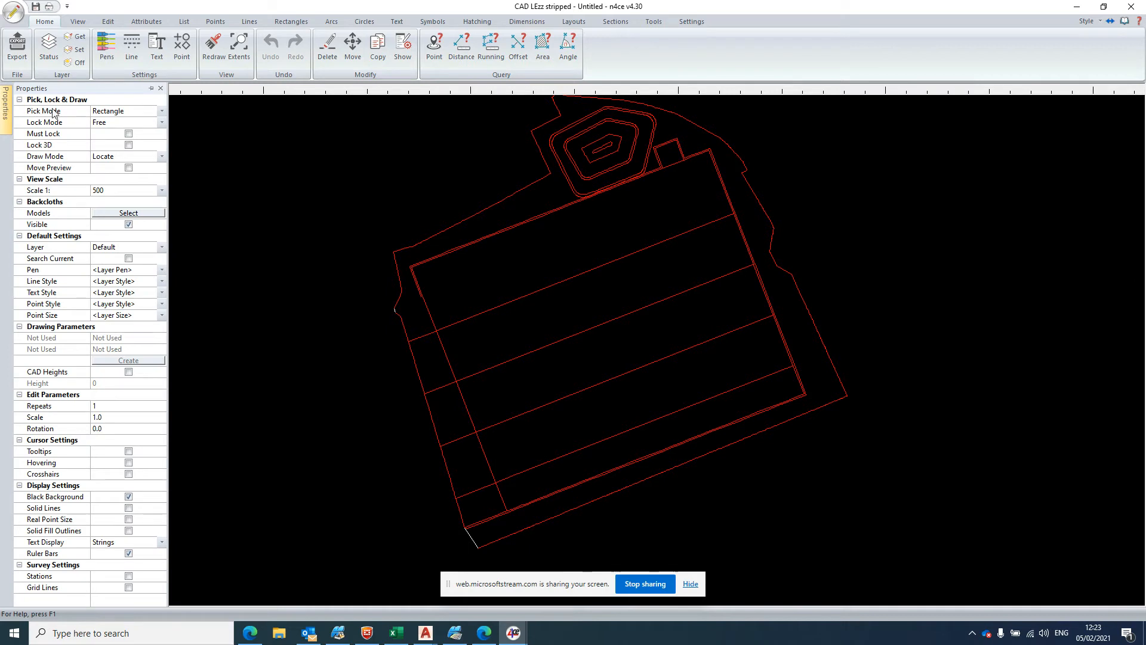
left_click(161, 111)
left_click(149, 111)
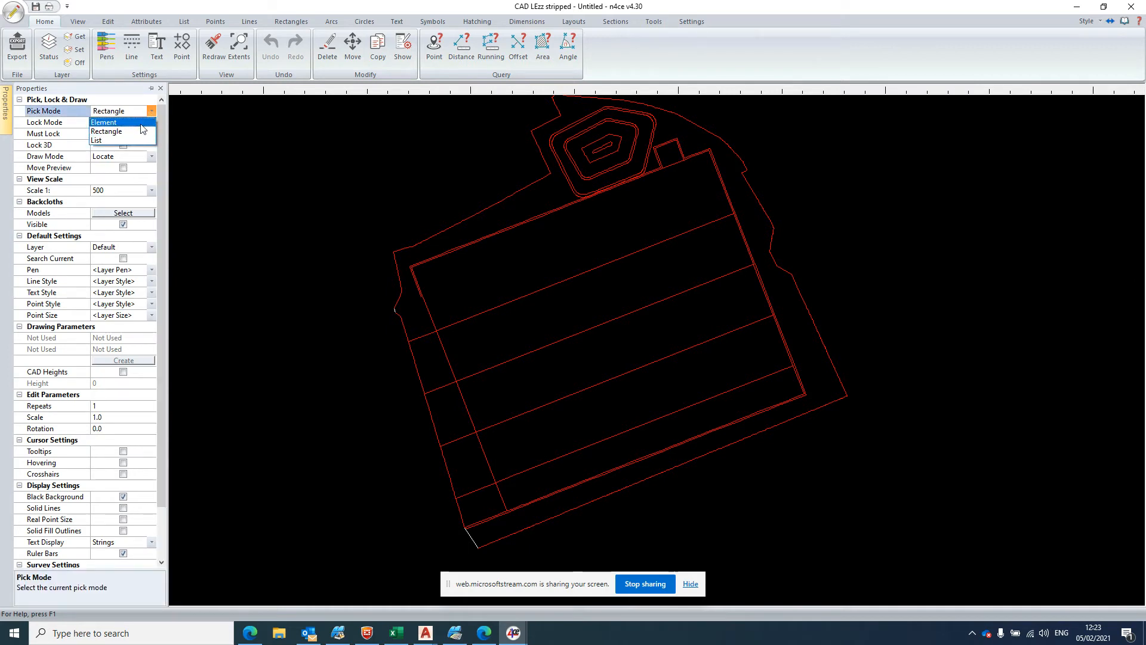
left_click(128, 123)
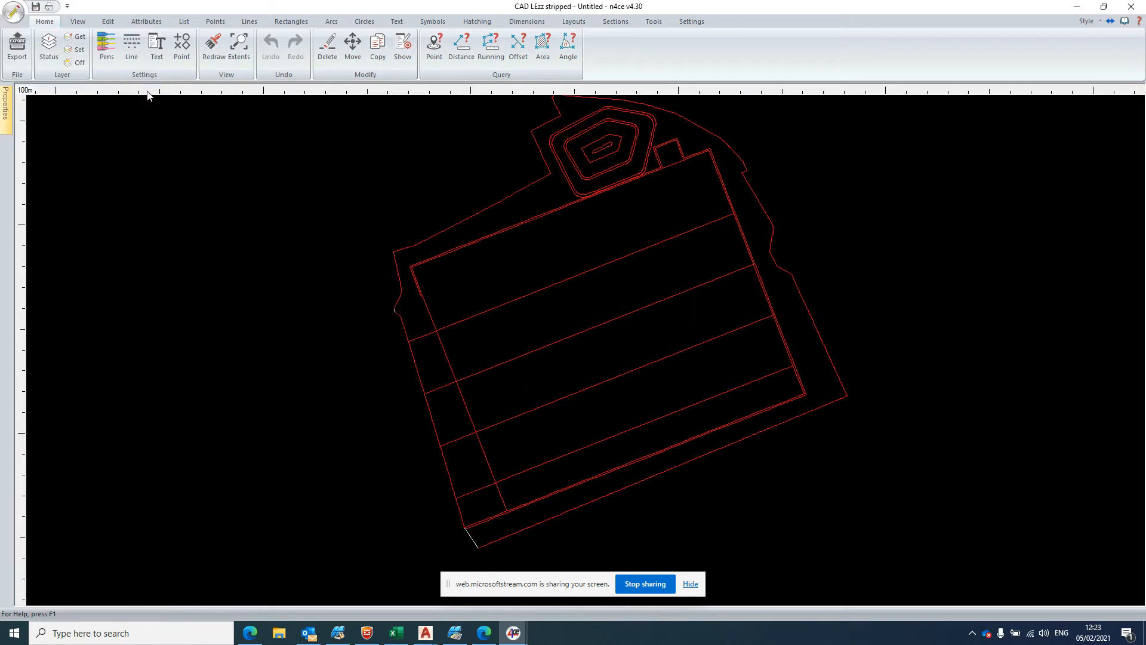
left_click(327, 46)
left_click(522, 190)
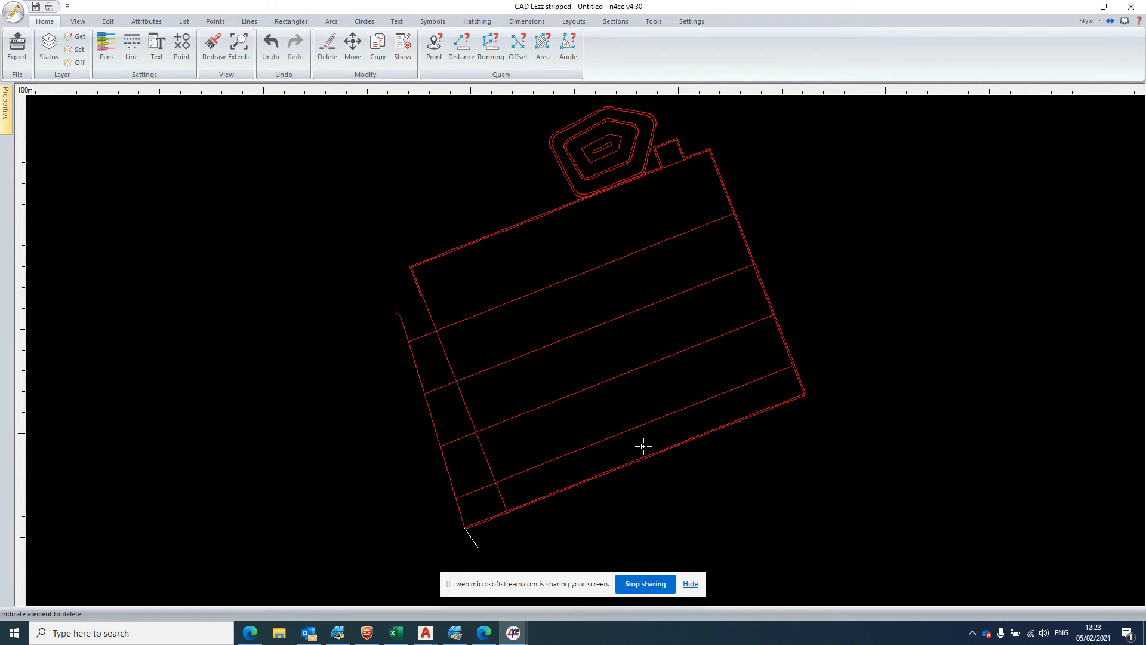
Step: Delete the outer boundary line that is still left around the site
scroll(479, 550, "up", 5)
scroll(479, 550, "down", 2)
scroll(780, 399, "down", 3)
scroll(871, 268, "down", 2)
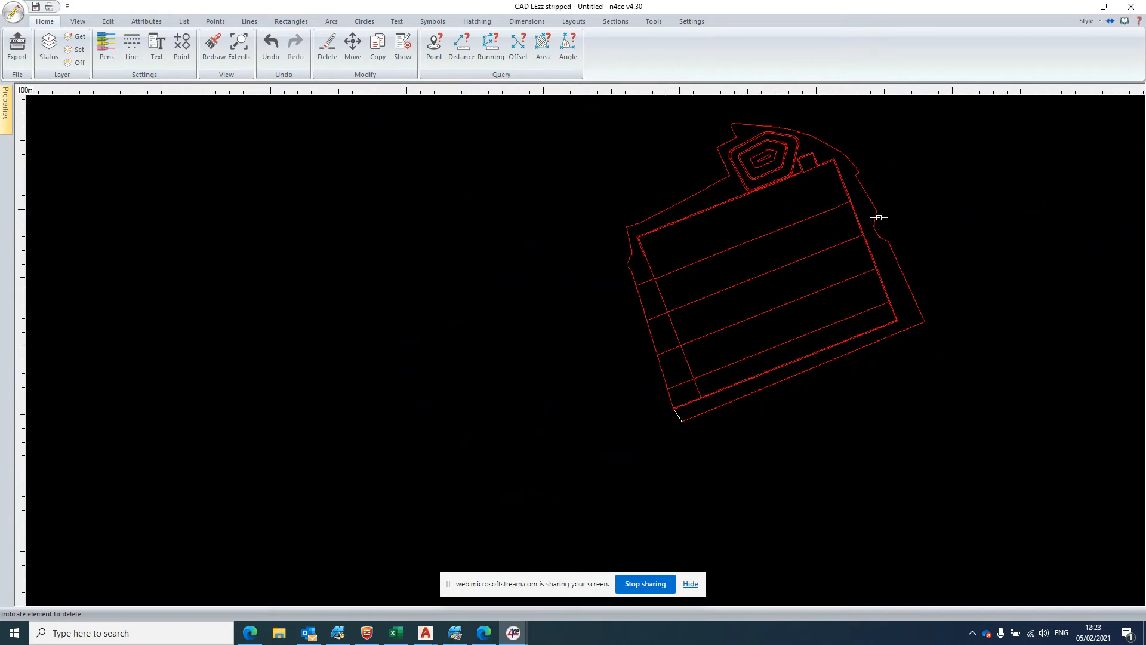
scroll(873, 197, "up", 2)
left_click(863, 200)
scroll(865, 196, "down", 2)
scroll(865, 196, "up", 2)
scroll(585, 511, "down", 2)
scroll(581, 476, "up", 5)
scroll(494, 174, "down", 5)
scroll(481, 113, "up", 5)
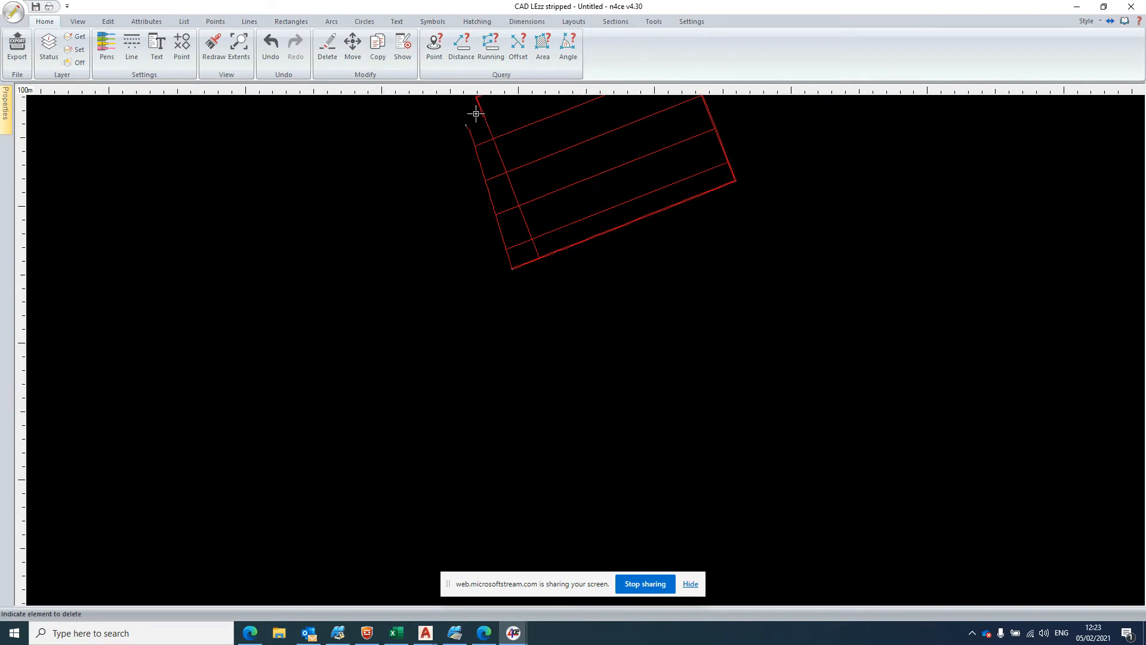
scroll(501, 113, "down", 5)
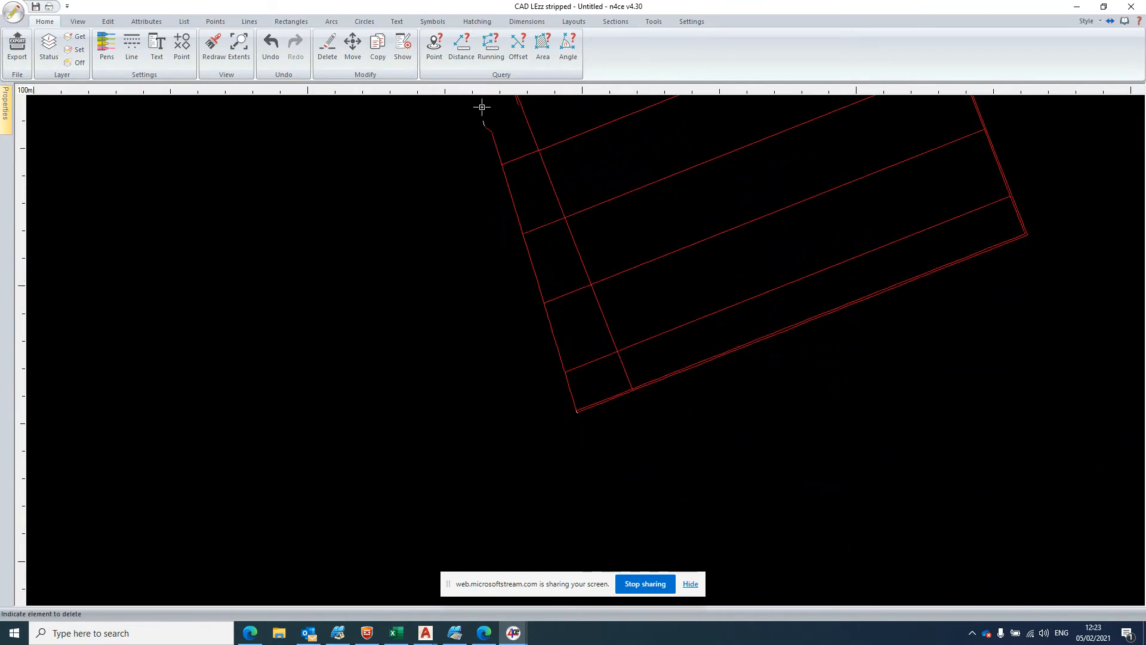
Step: Delete all the nested pond outlines from the CAD drawing, from the outer rings to the innermost shapes
left_click(77, 22)
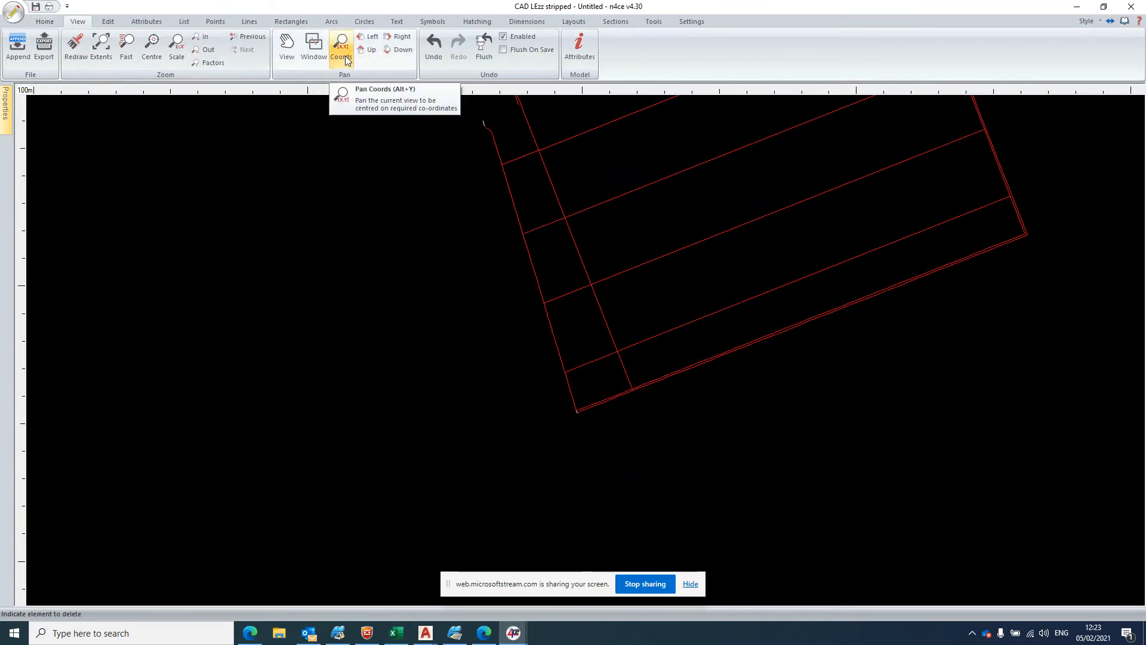
left_click(102, 47)
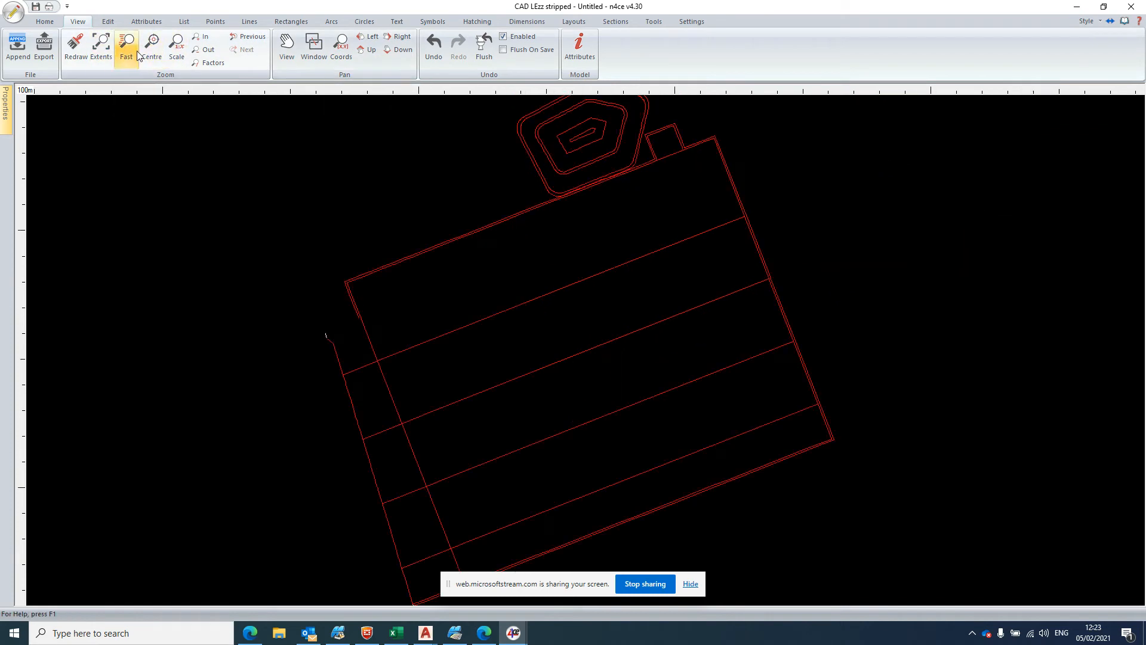
scroll(603, 136, "up", 5)
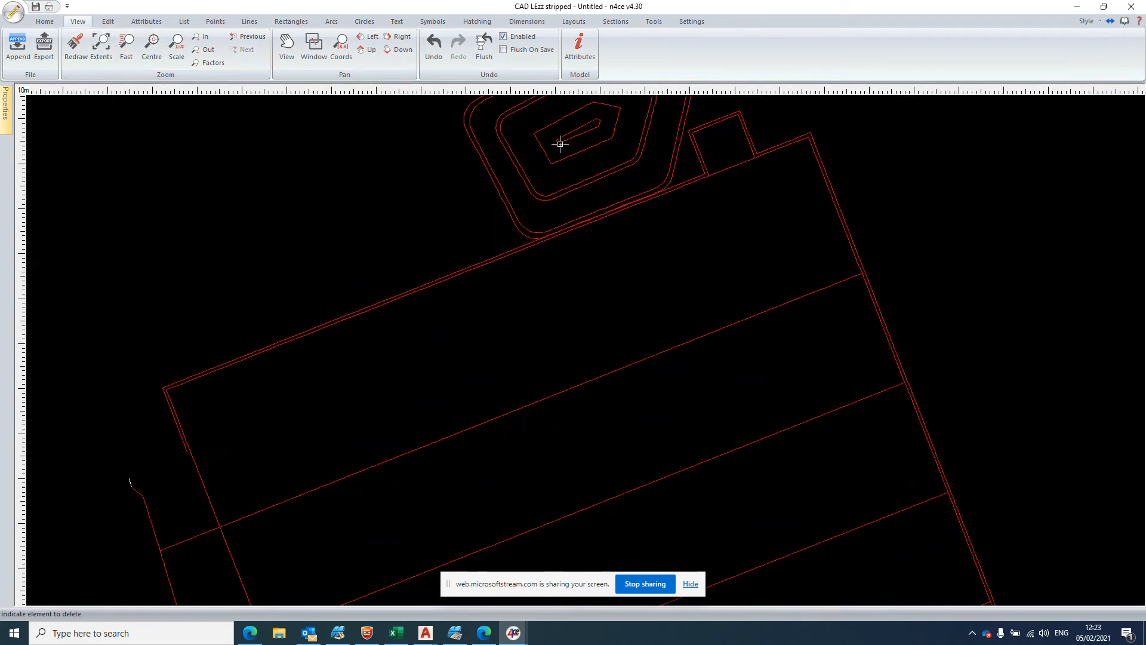
left_click(500, 195)
left_click(502, 191)
left_click(525, 182)
left_click(528, 179)
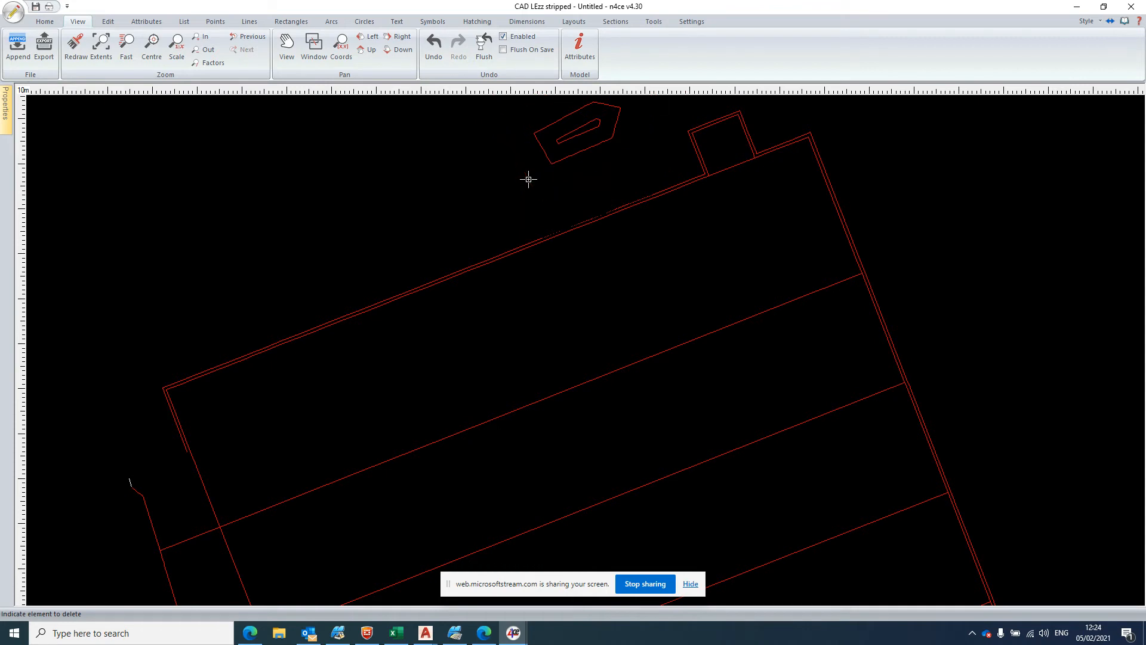
left_click(562, 137)
left_click(545, 153)
scroll(712, 146, "down", 2)
scroll(661, 169, "up", 3)
scroll(997, 177, "down", 4)
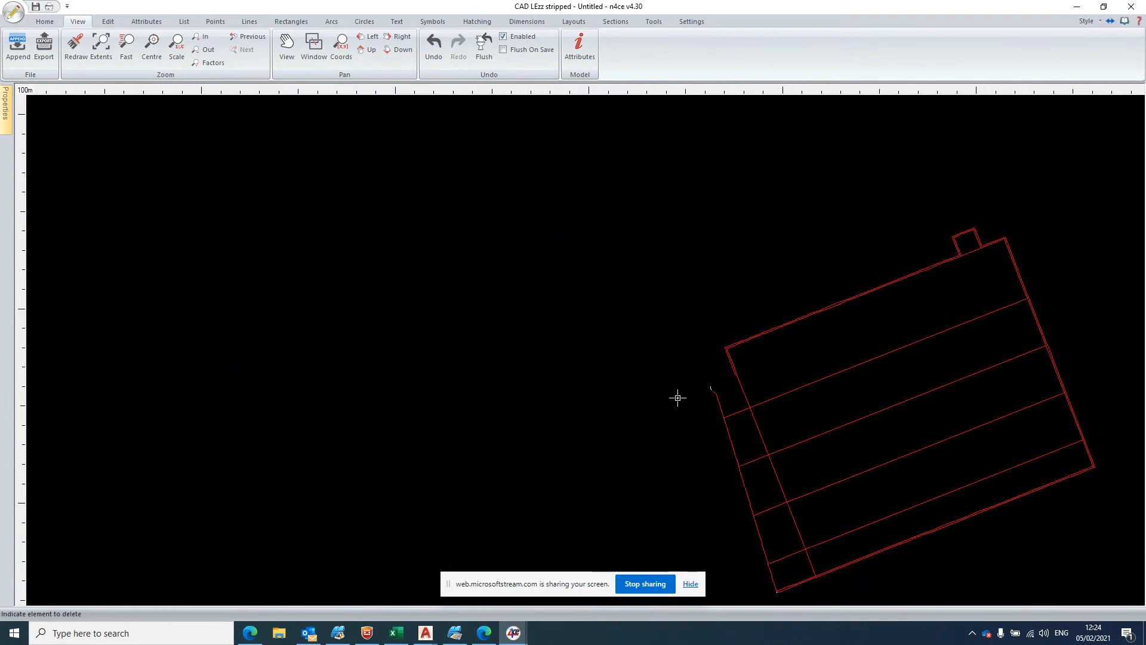
scroll(1105, 454, "down", 1)
scroll(1105, 455, "up", 2)
scroll(1107, 470, "down", 1)
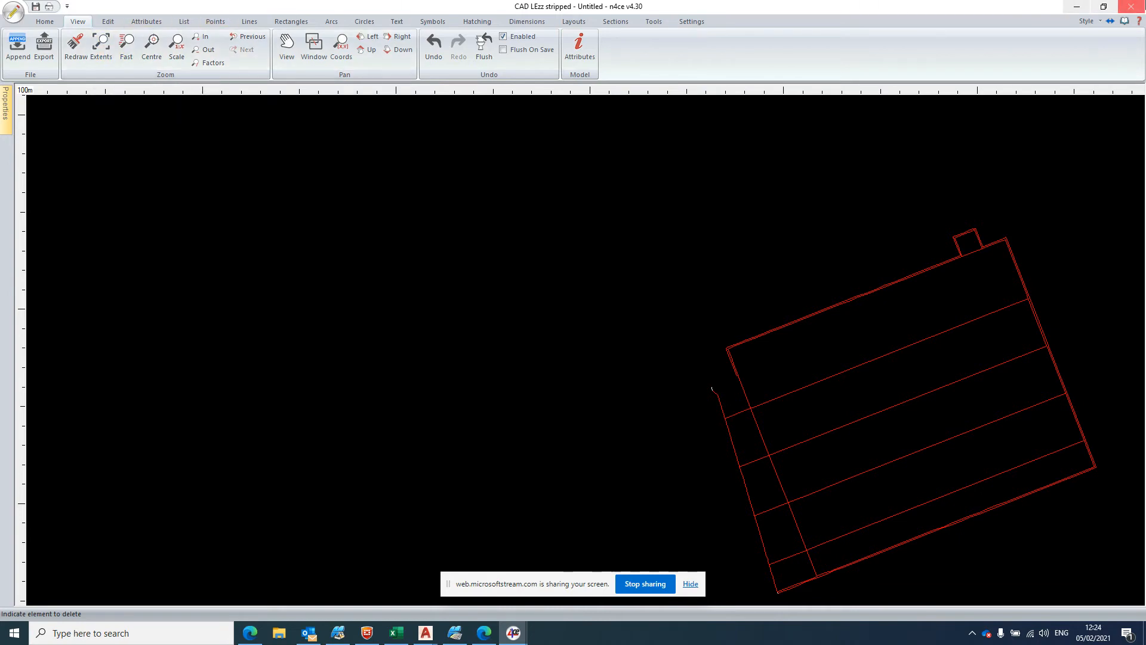
Step: Close the drawing, create a model named LEzz stripped- surface 2 with it as backcloth, and maximise the model window
left_click(1132, 7)
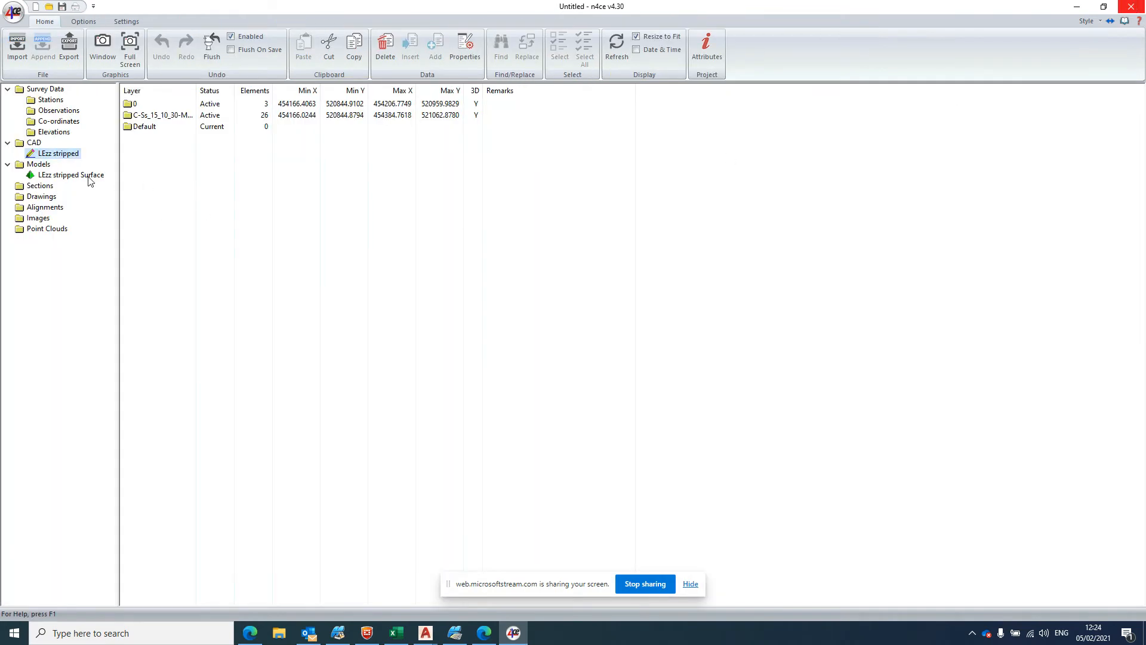
right_click(70, 156)
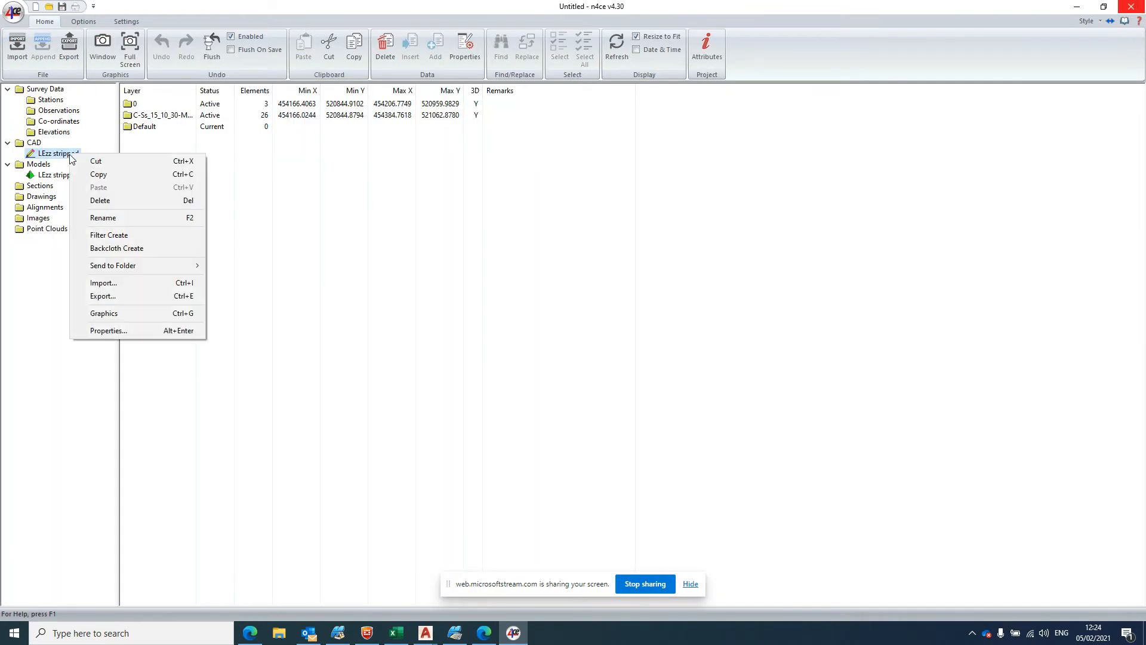
left_click(137, 249)
left_click(582, 312)
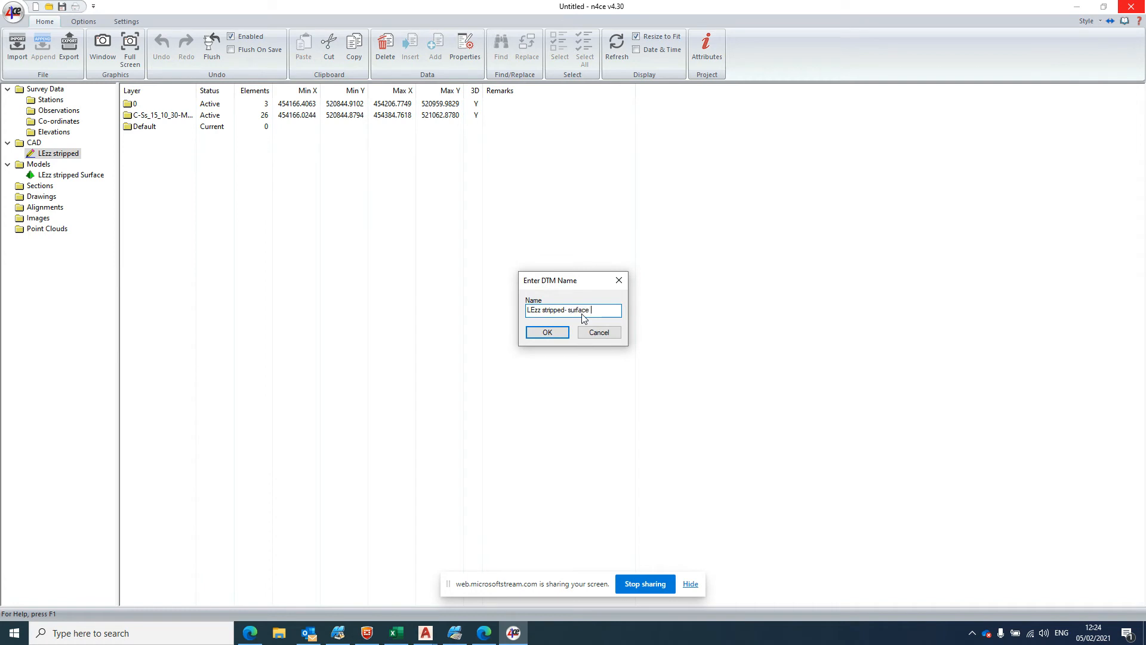
left_click(558, 332)
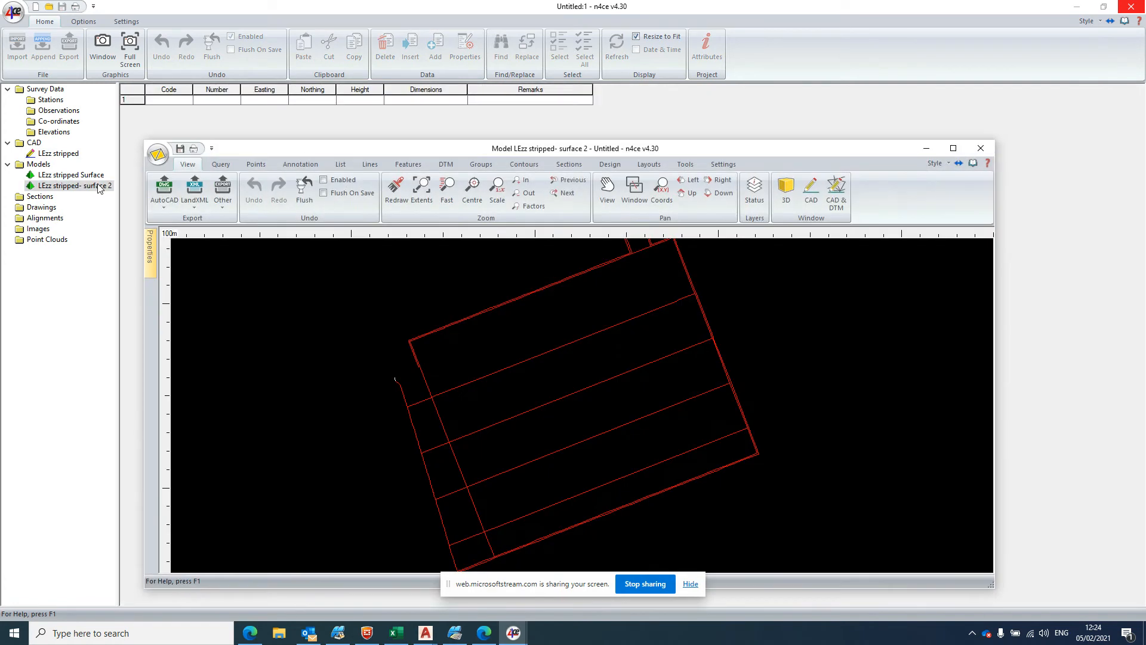
left_click(953, 148)
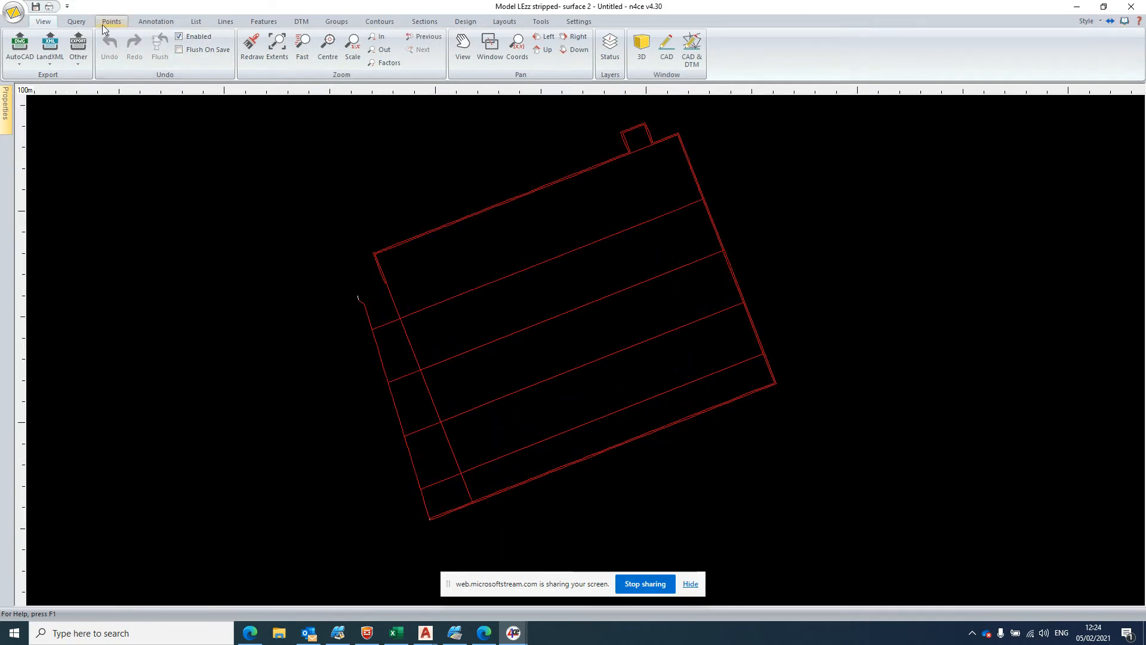
Step: Generate points from all remaining CAD lines by rectangle pick, using assigned heights, numeric strings, start point number 1 and maximum spacing 0.000
left_click(102, 24)
left_click(148, 61)
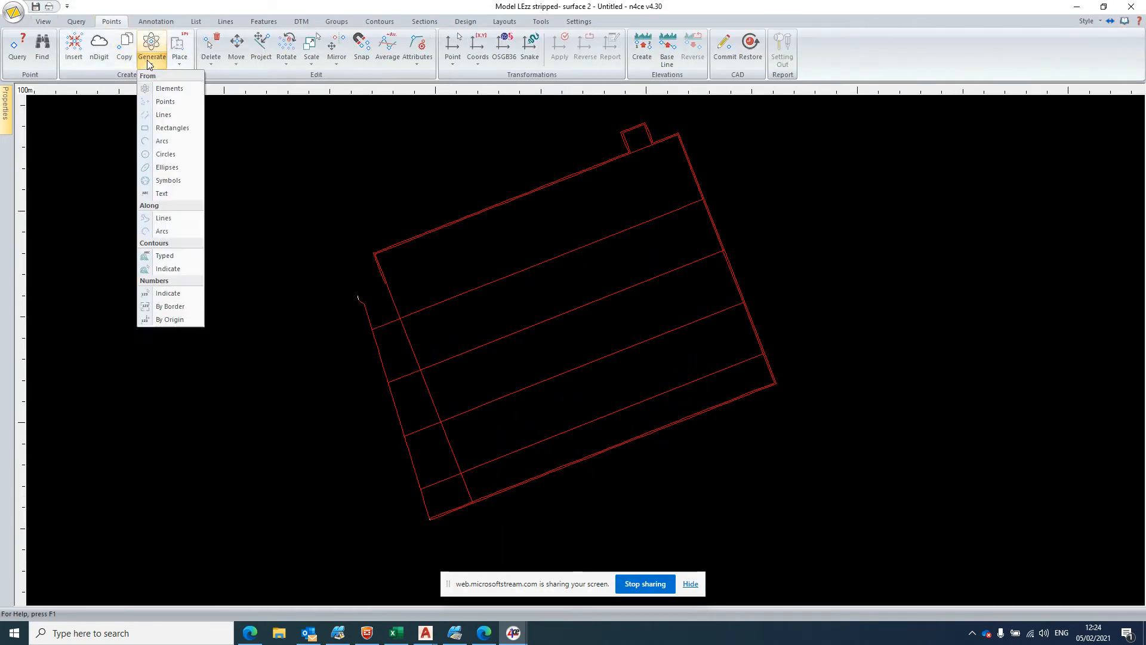
left_click(171, 113)
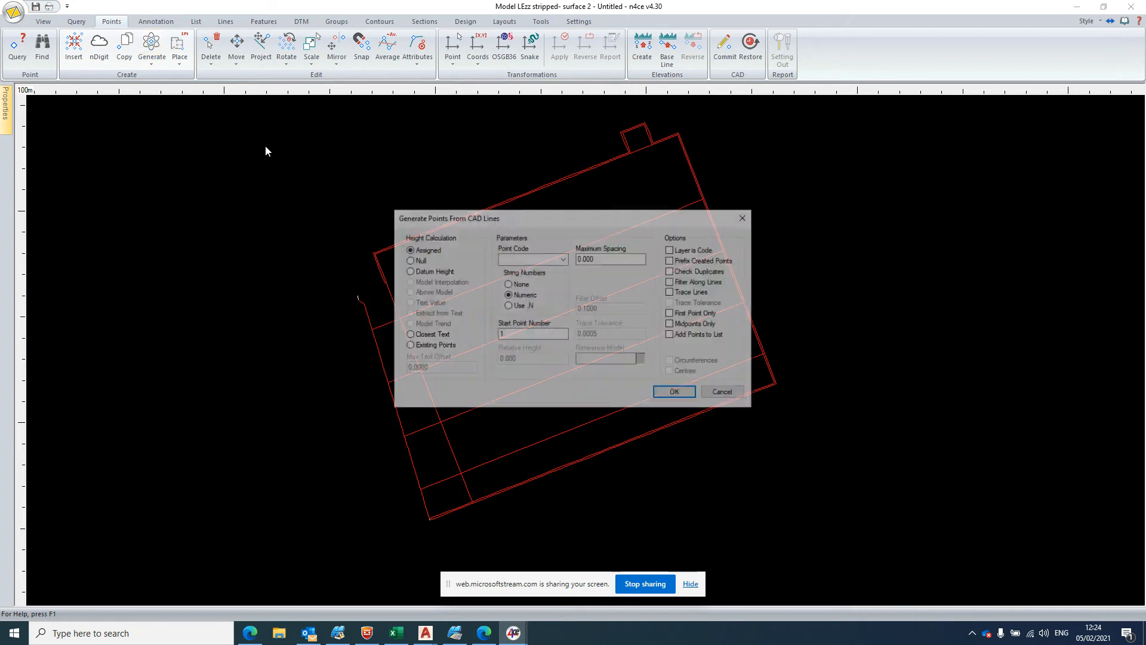
left_click(681, 394)
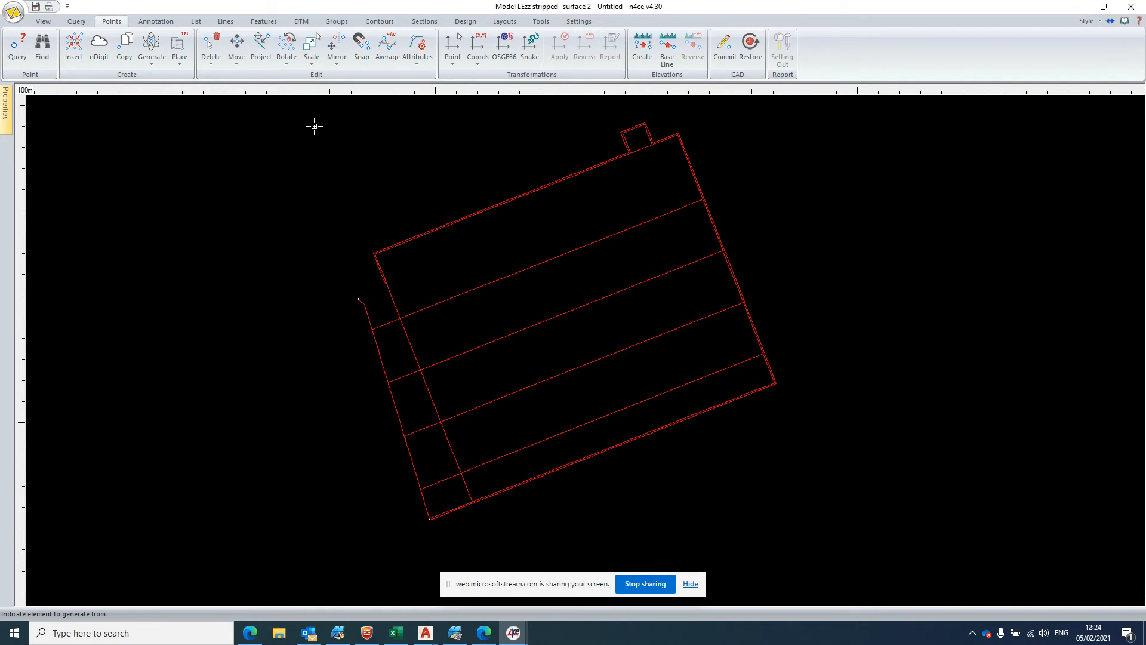
mouse_move(8, 113)
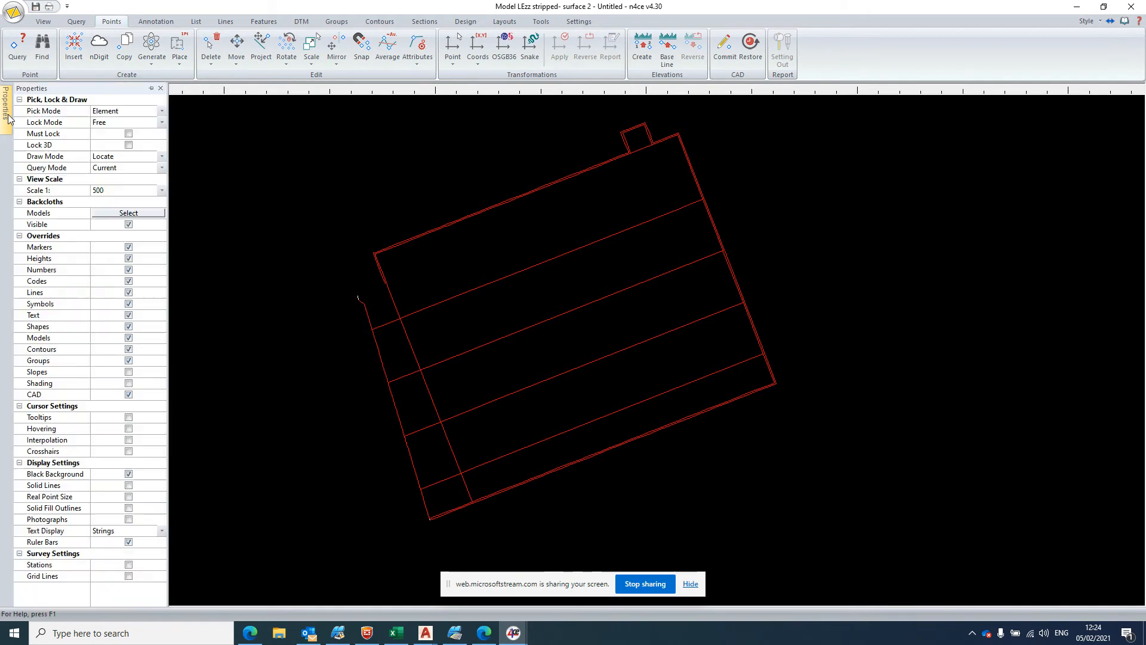
left_click(151, 111)
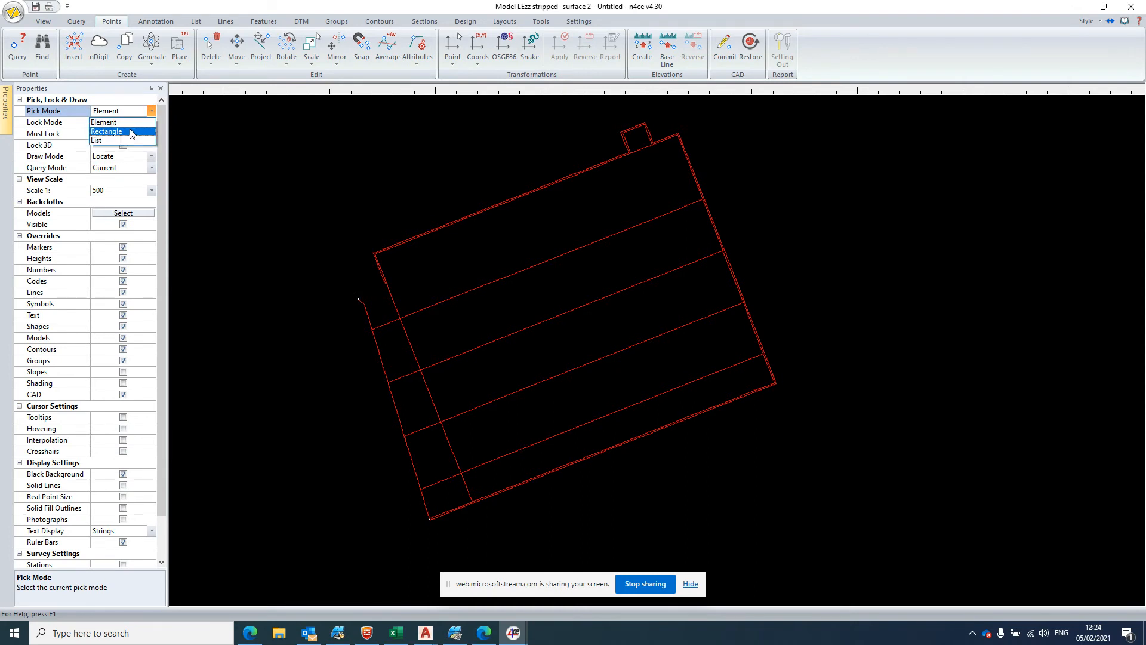
left_click(130, 131)
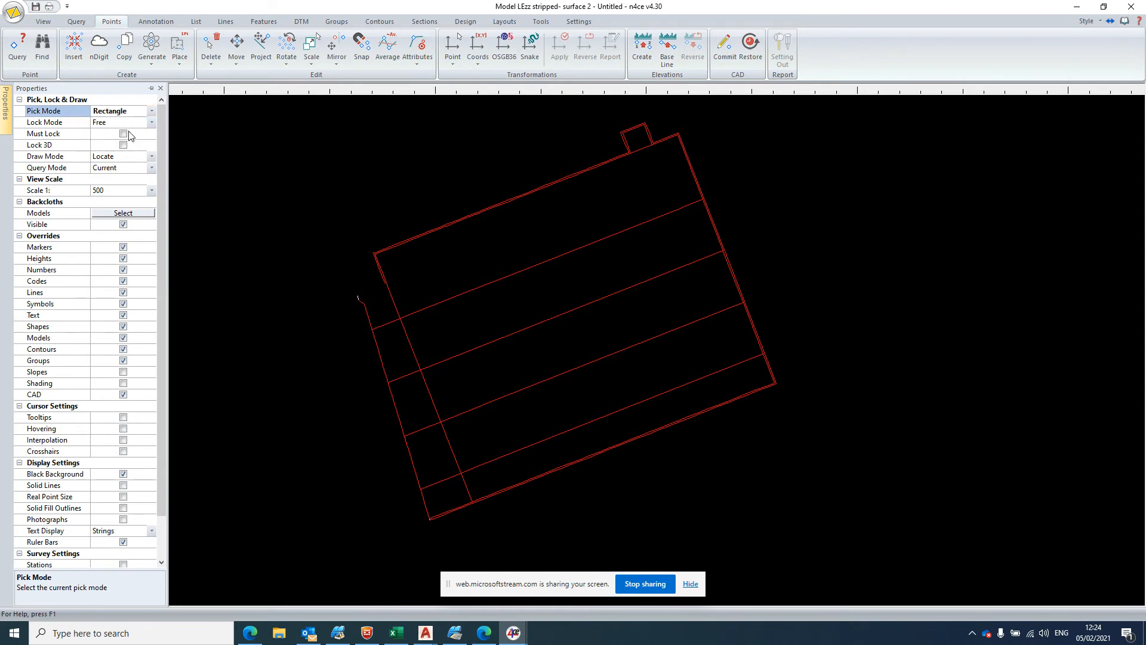
left_click(151, 88)
left_click(137, 88)
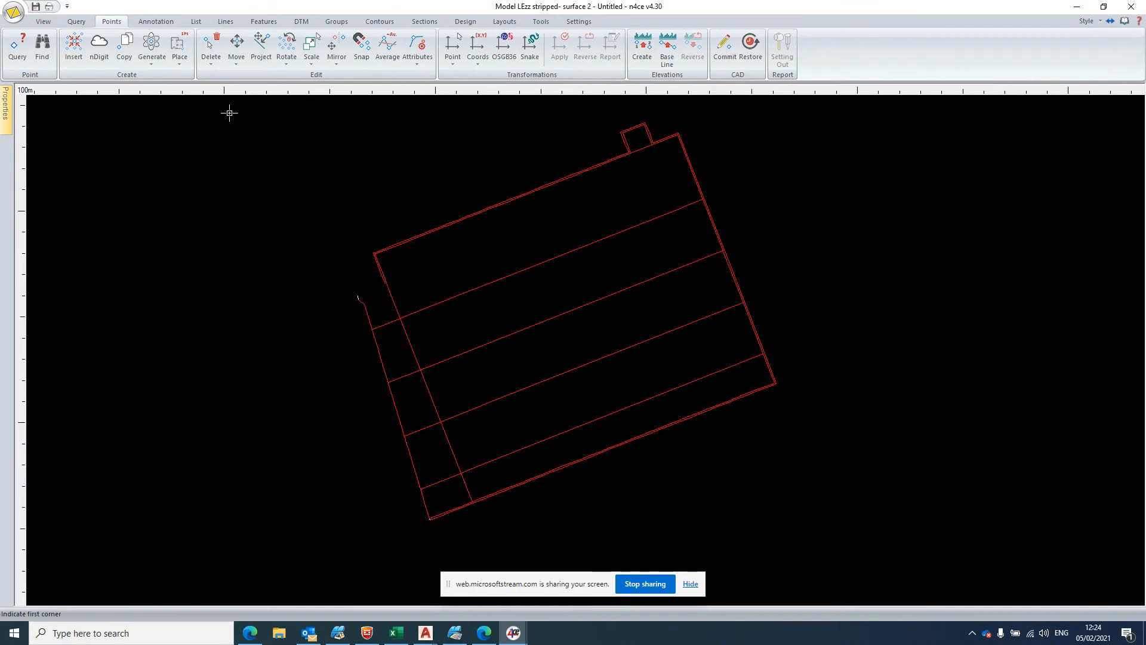
left_click(283, 106)
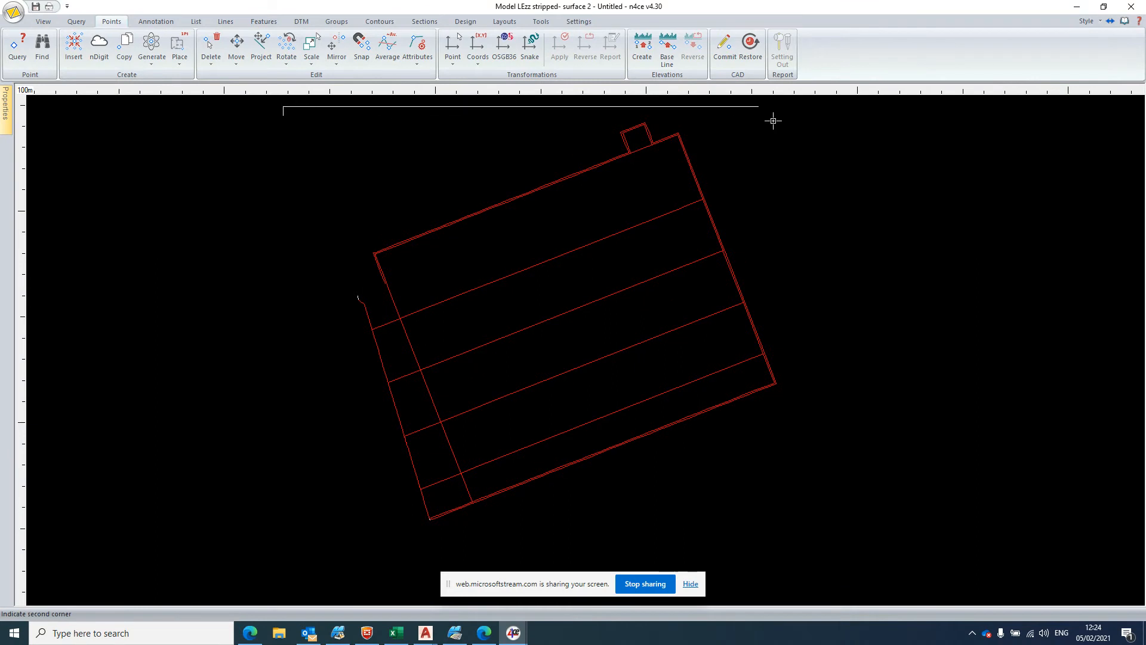
left_click(812, 530)
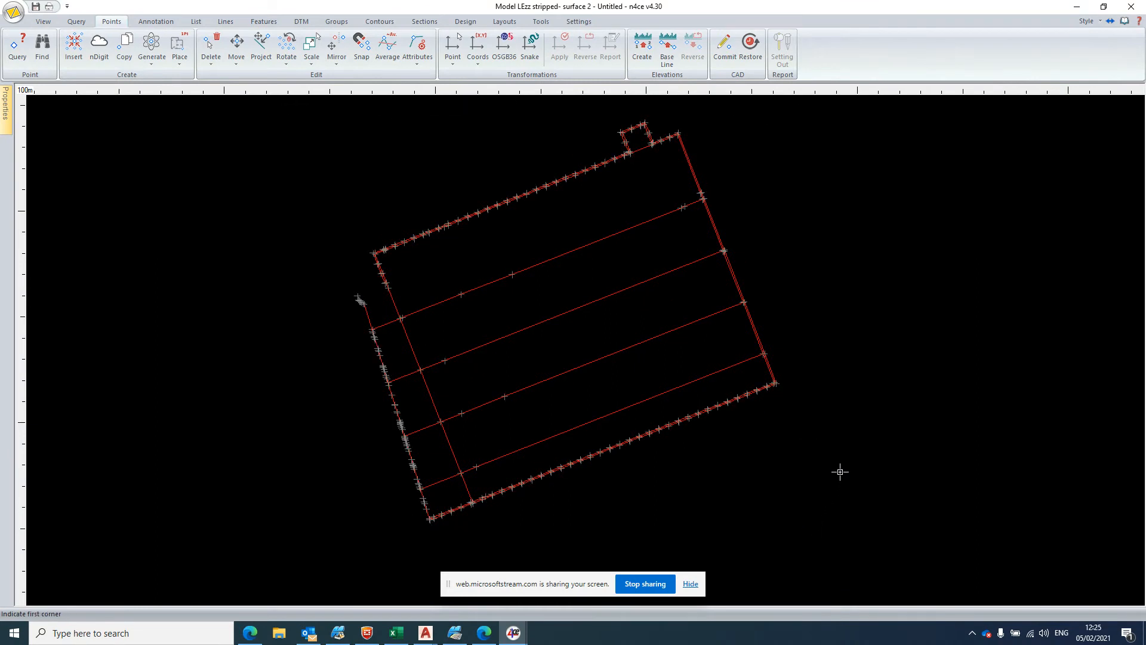
Step: Form a trial normal DTM from the generated points, inspect its triangulation, and delete the whole DTM
left_click(301, 21)
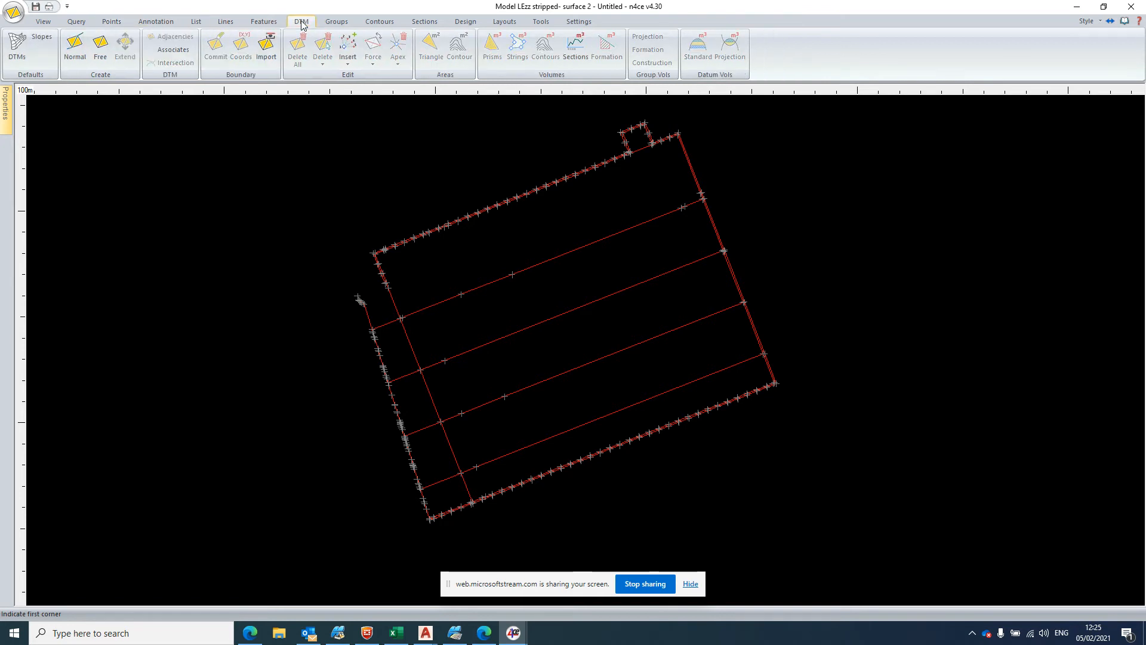
left_click(76, 55)
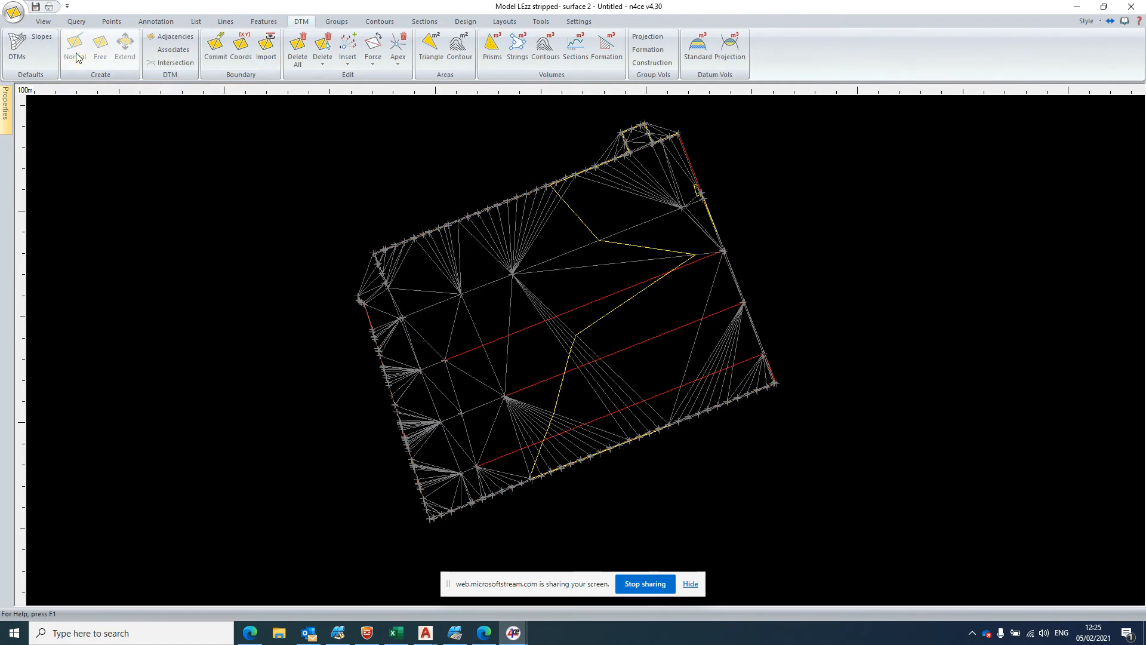
scroll(674, 237, "up", 1)
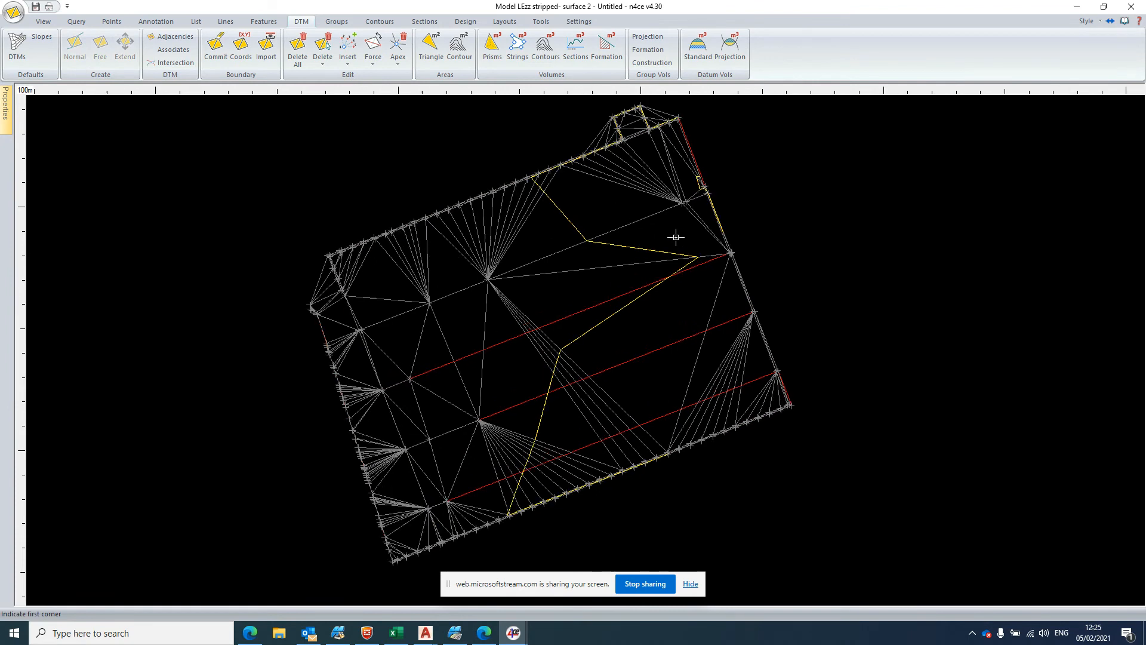
scroll(675, 237, "down", 1)
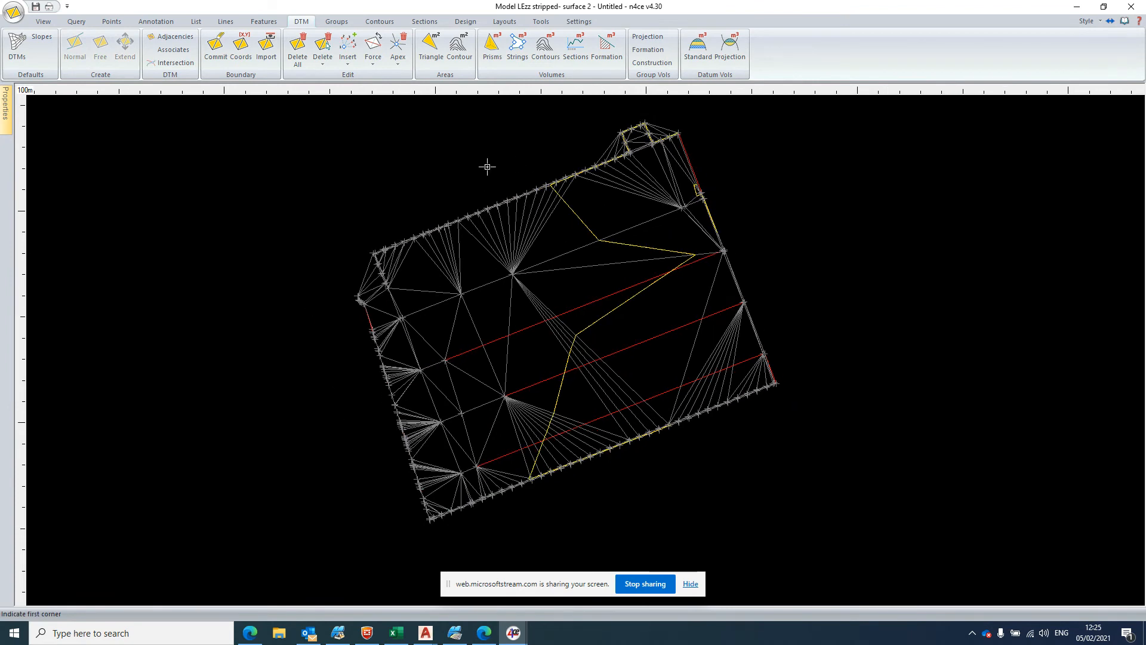
left_click(298, 48)
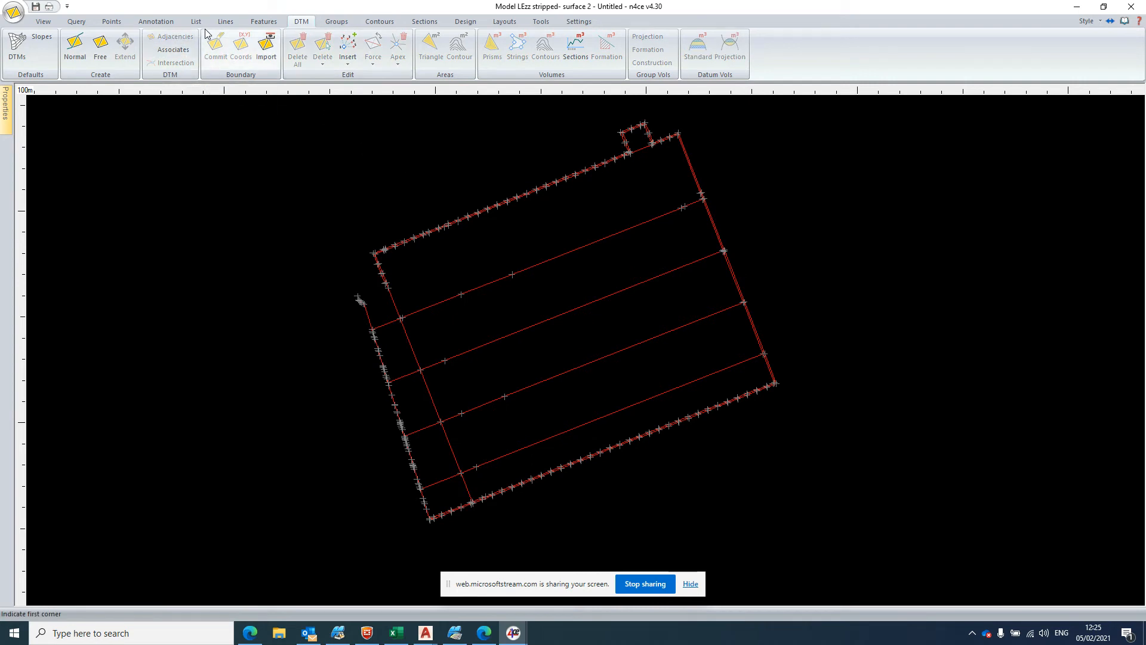
Step: Generate points along all the CAD lines by rectangle pick, with assigned heights, numeric strings, chainage interval 1.000 and start point number 392
left_click(113, 22)
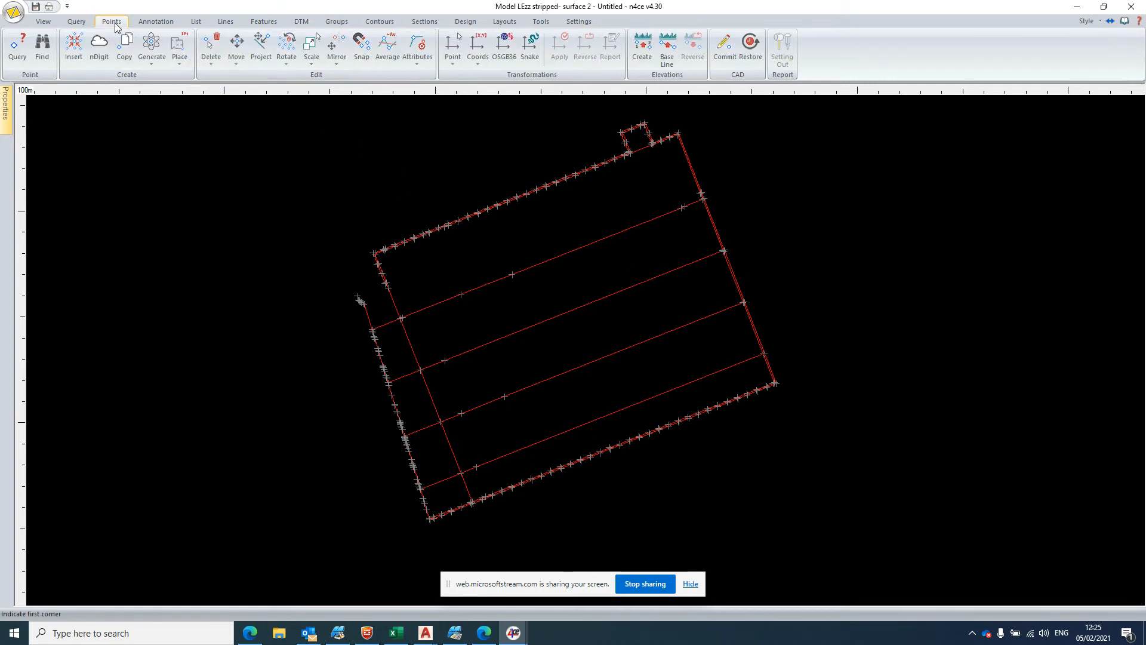
left_click(149, 62)
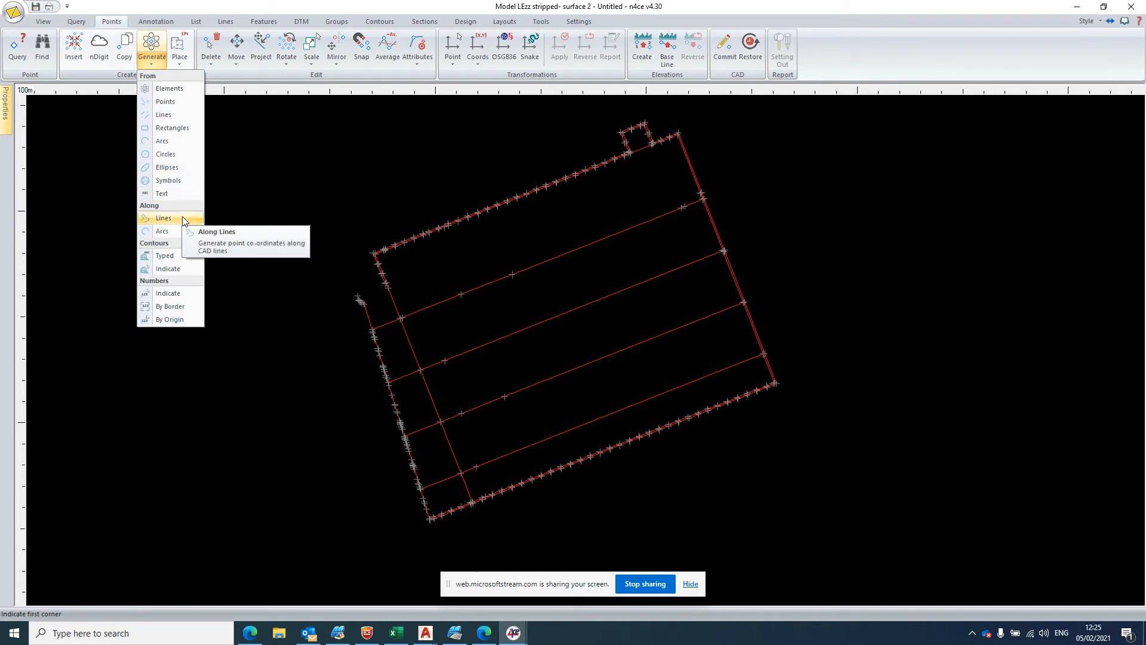
left_click(164, 218)
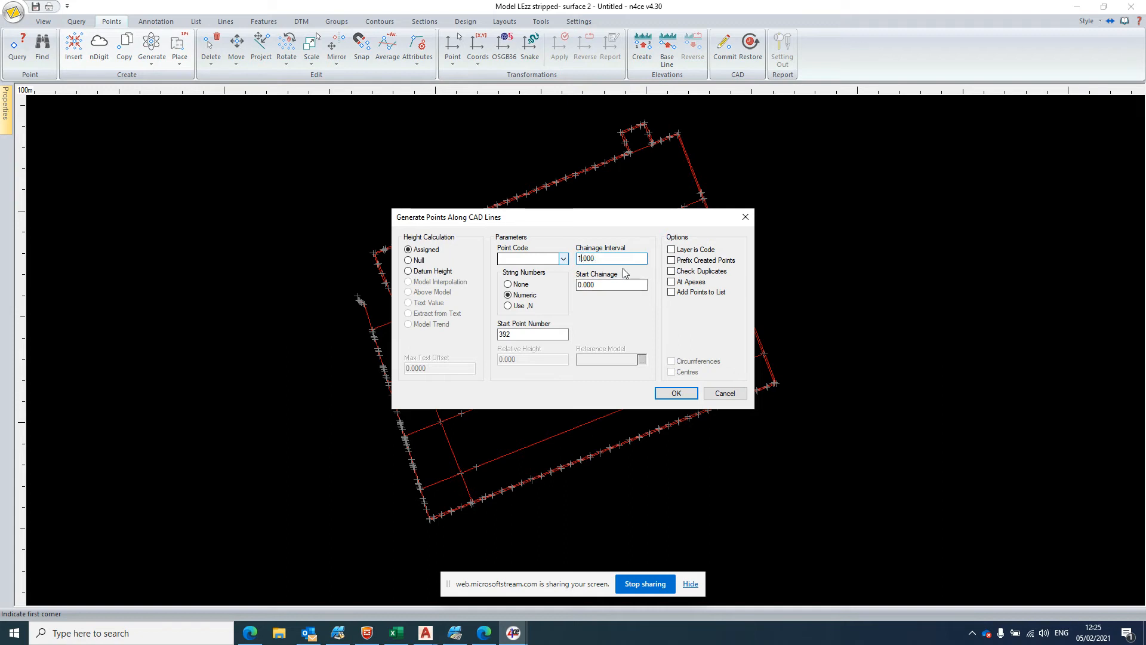
left_click(679, 393)
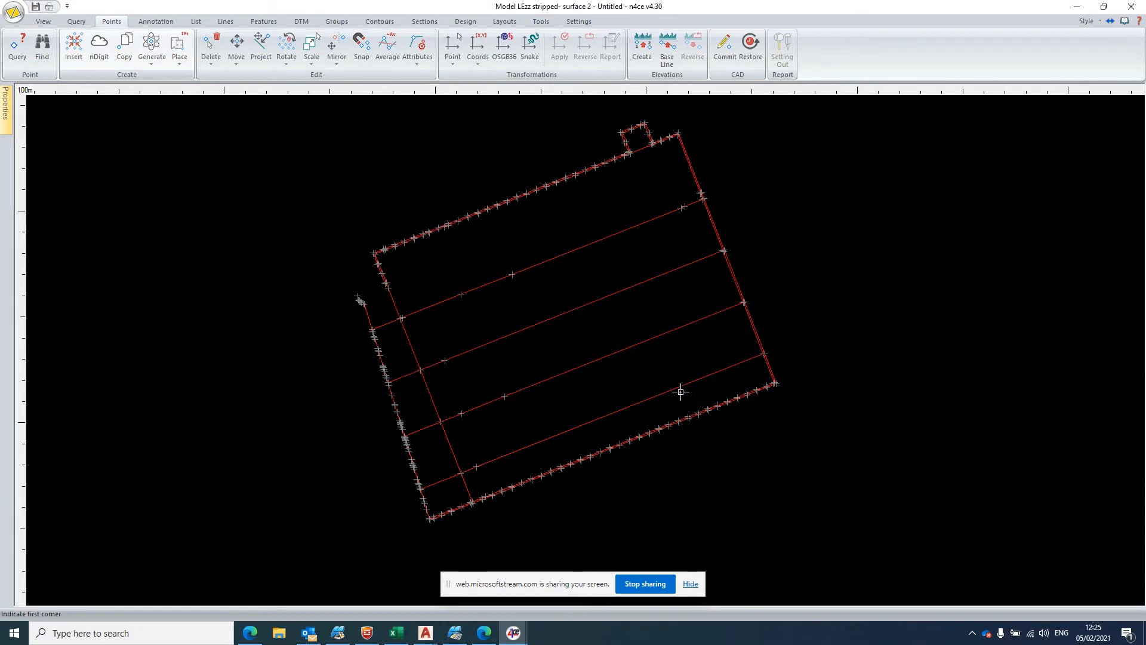
left_click(283, 107)
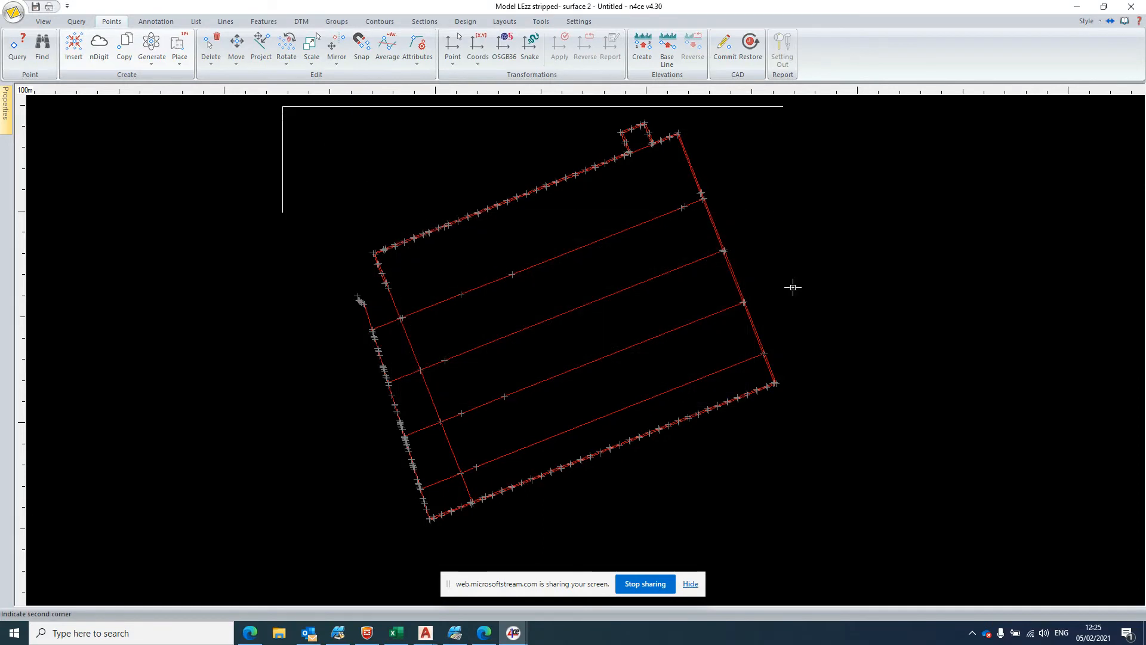
left_click(858, 544)
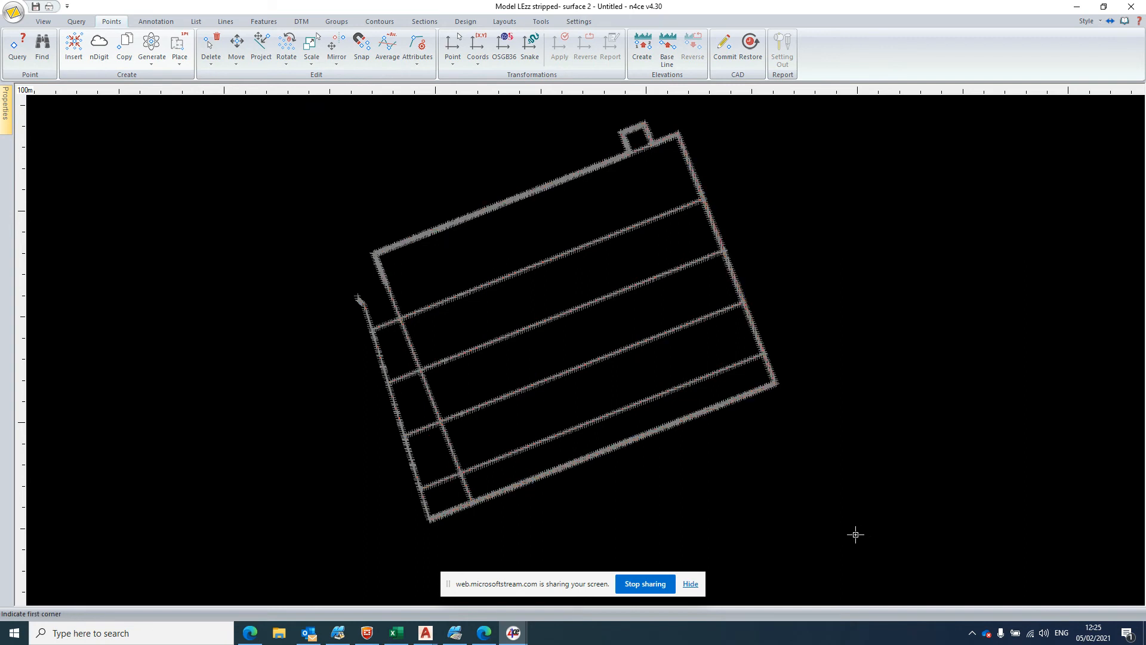
scroll(518, 332, "up", 2)
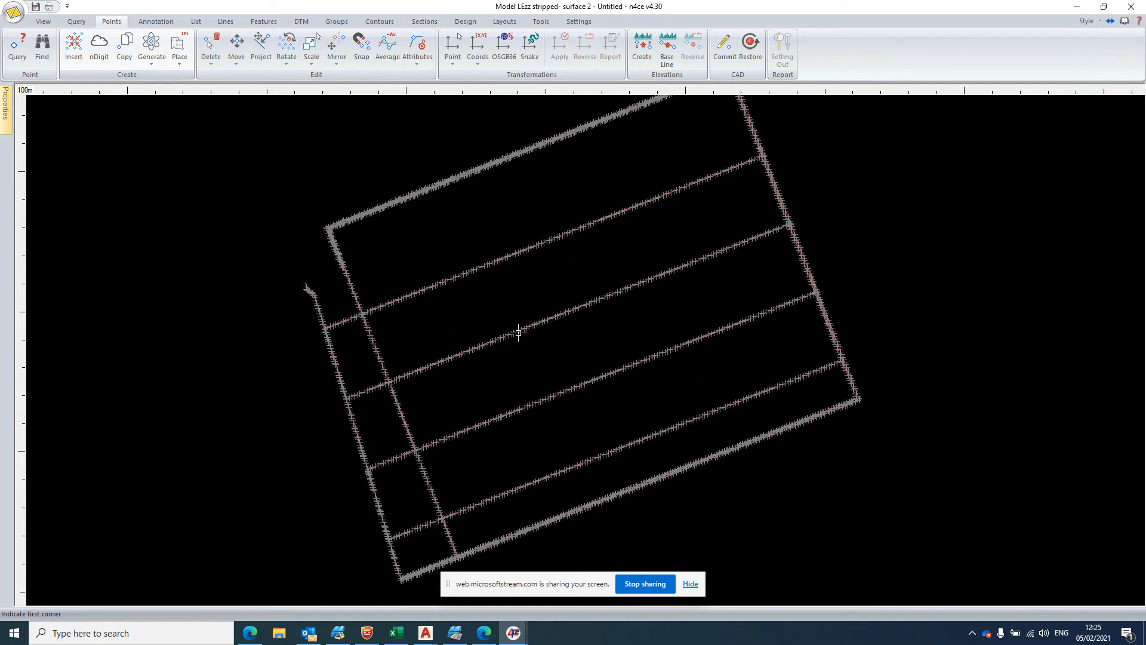
scroll(518, 332, "down", 2)
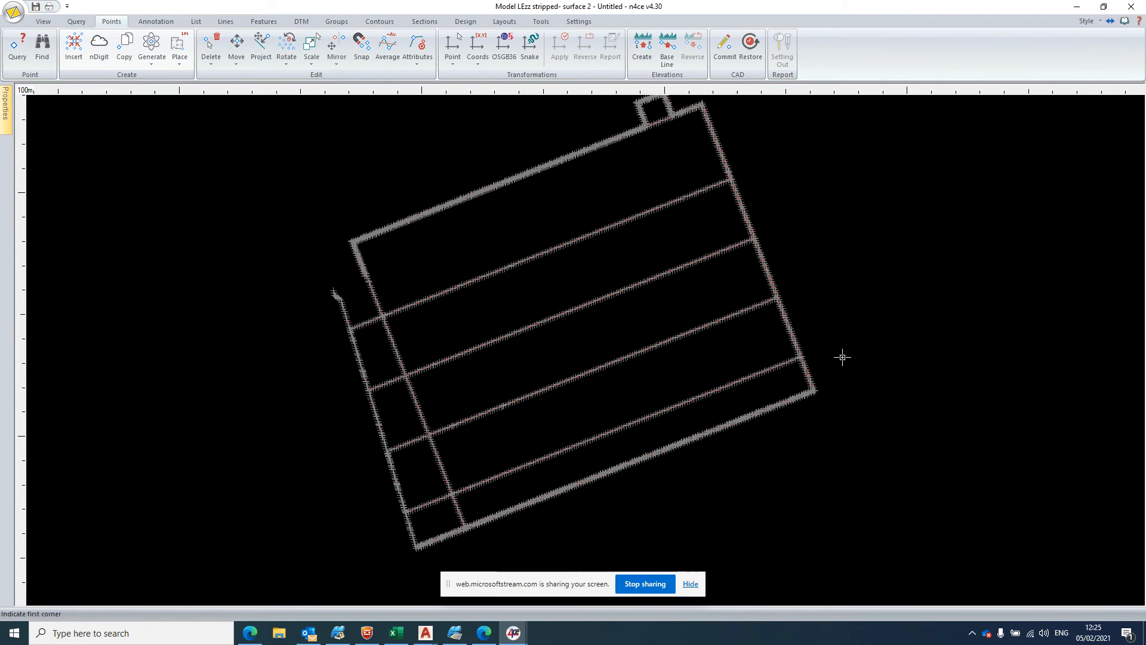
scroll(613, 115, "up", 1)
scroll(613, 115, "down", 1)
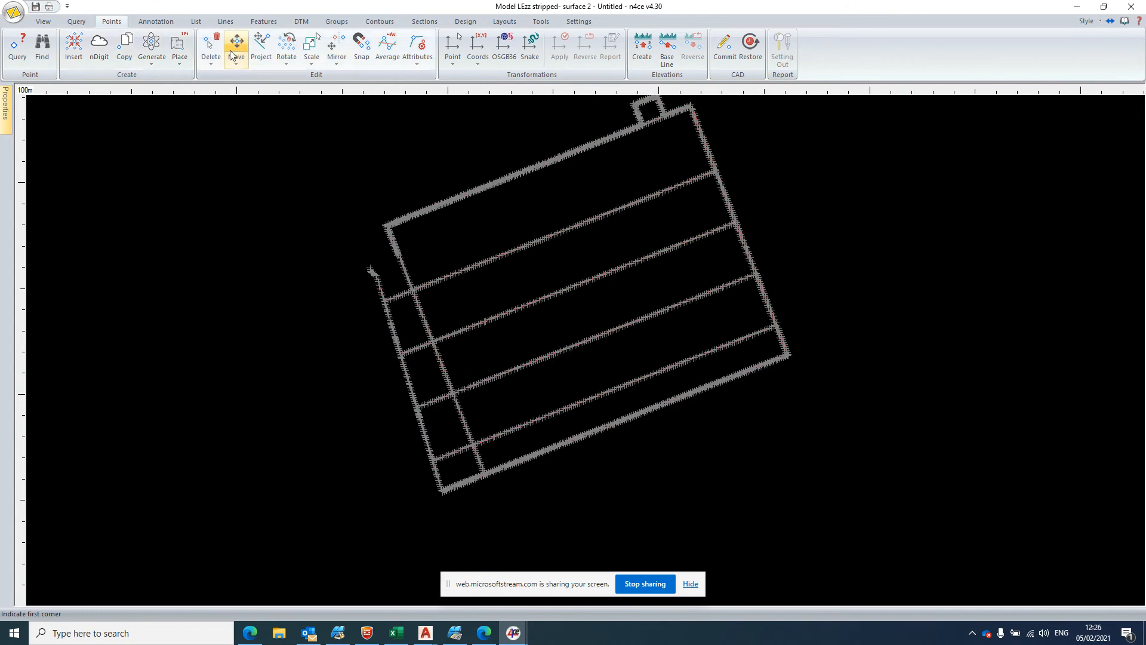
Step: Form a normal DTM from the denser points and inspect its triangulation between the long parallel lines
left_click(295, 22)
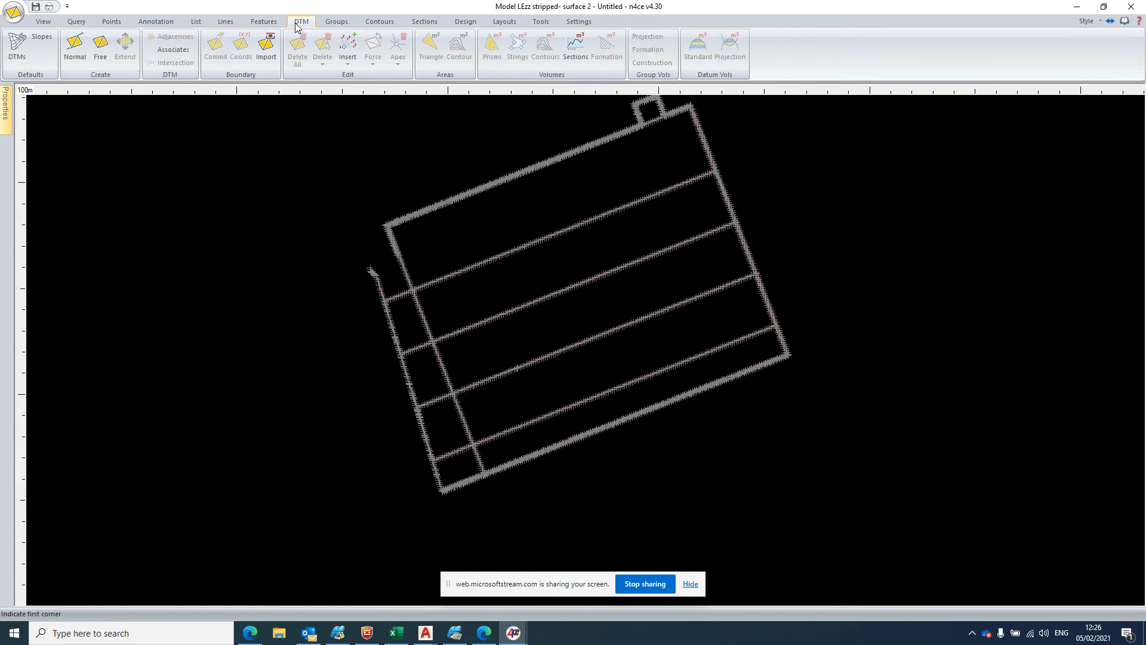
left_click(82, 52)
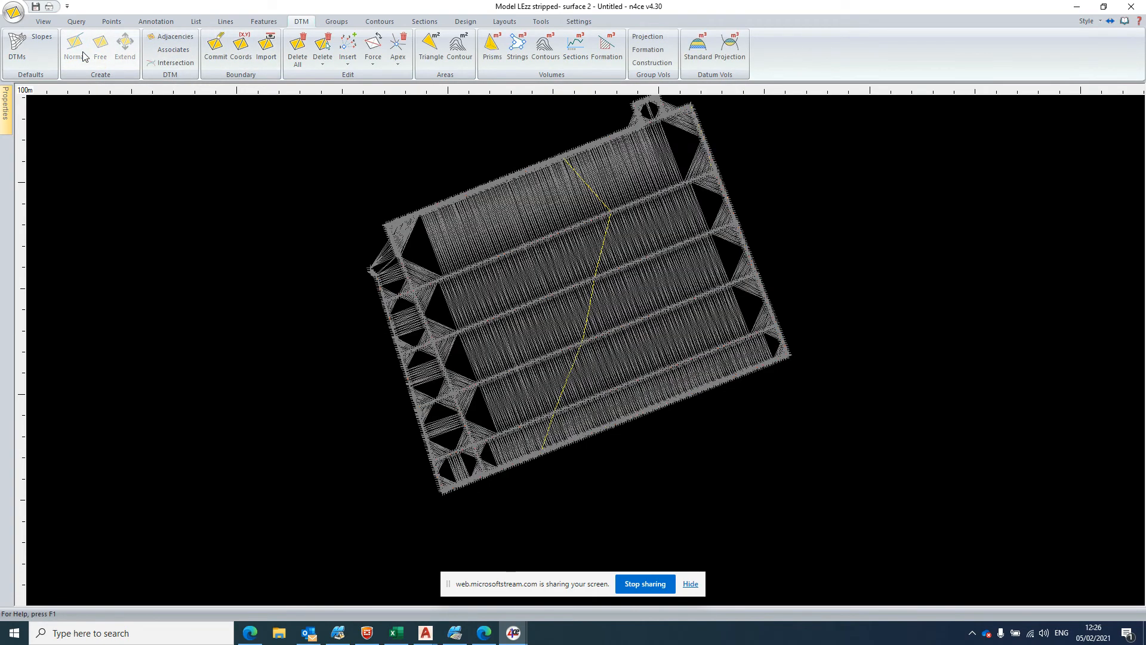
scroll(623, 259, "up", 4)
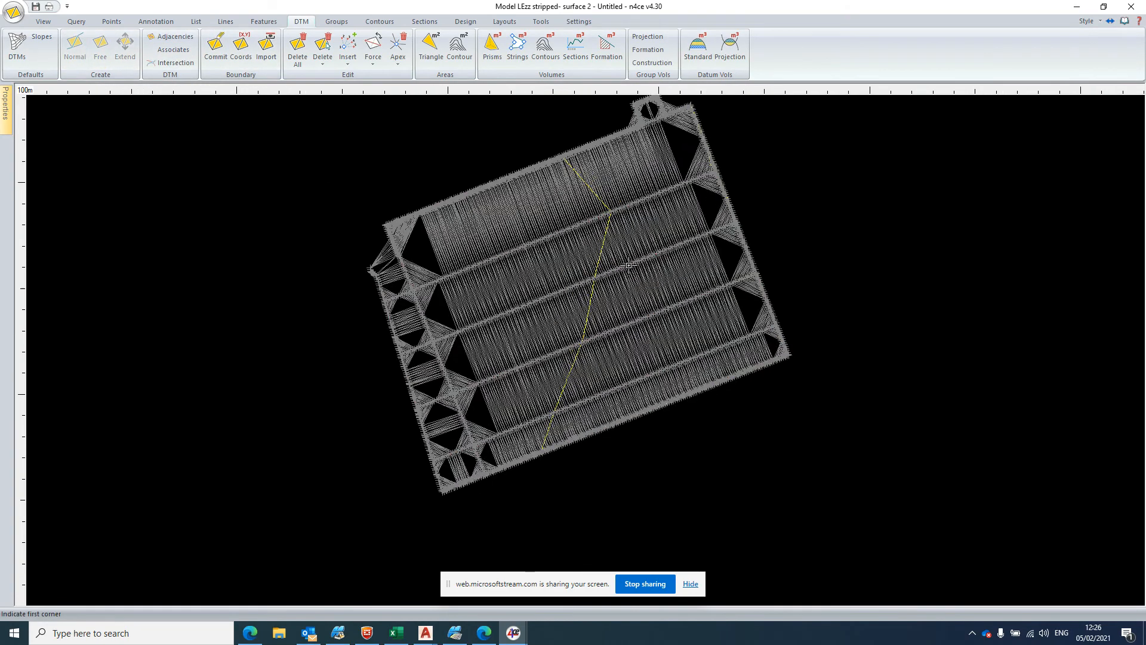
scroll(620, 260, "up", 2)
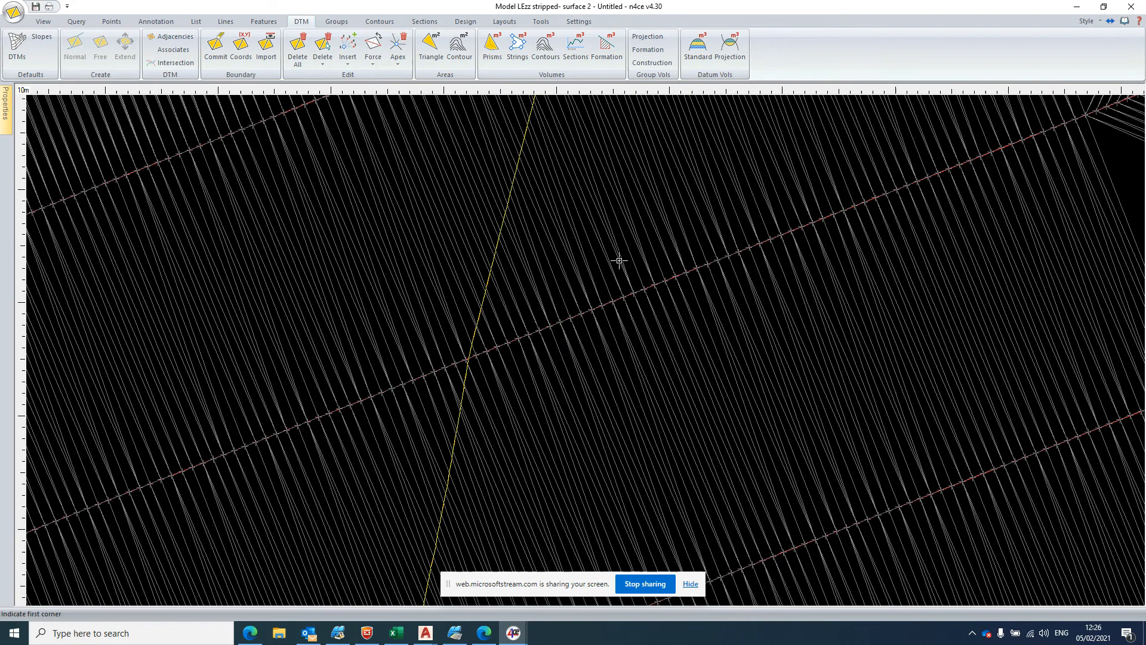
scroll(552, 258, "down", 4)
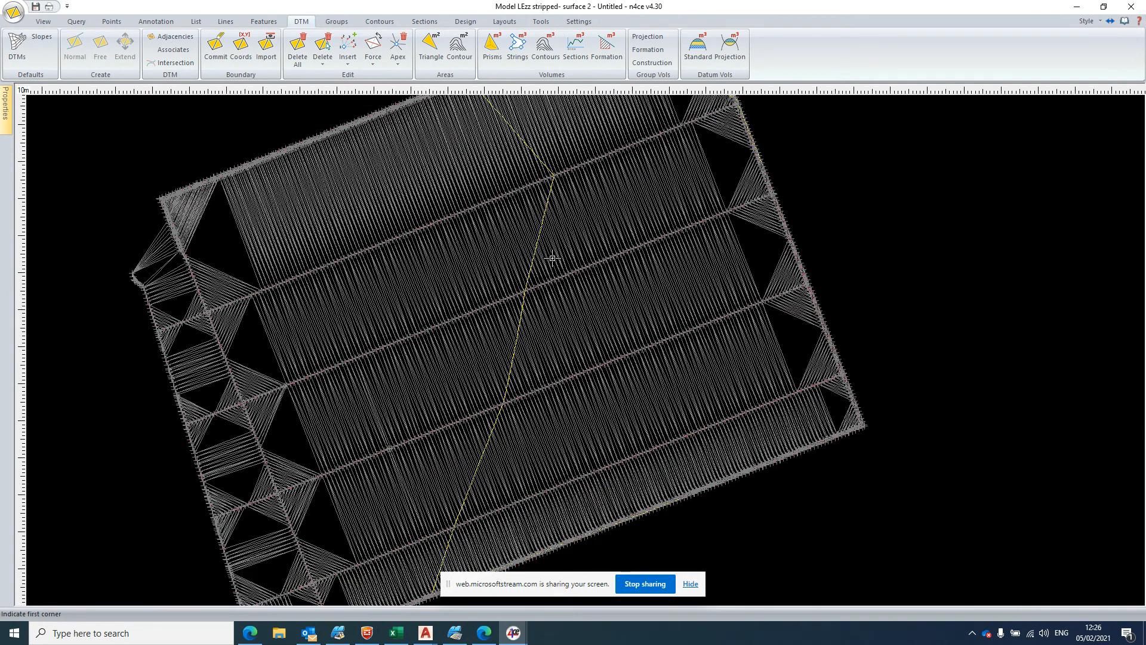
scroll(553, 258, "down", 1)
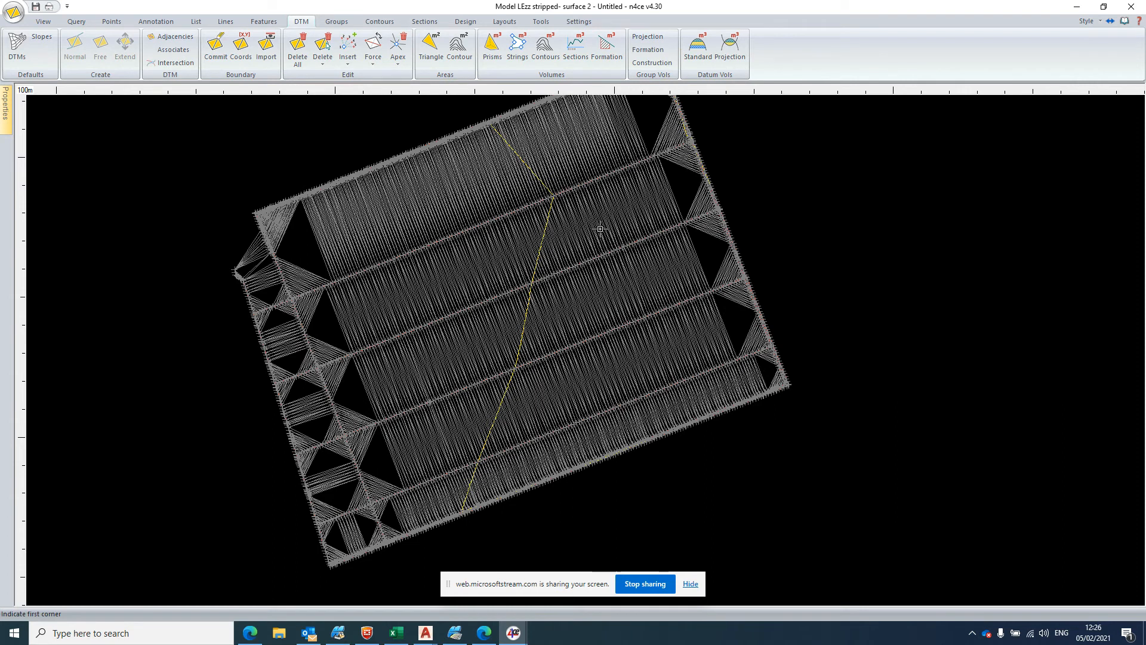
scroll(615, 220, "down", 1)
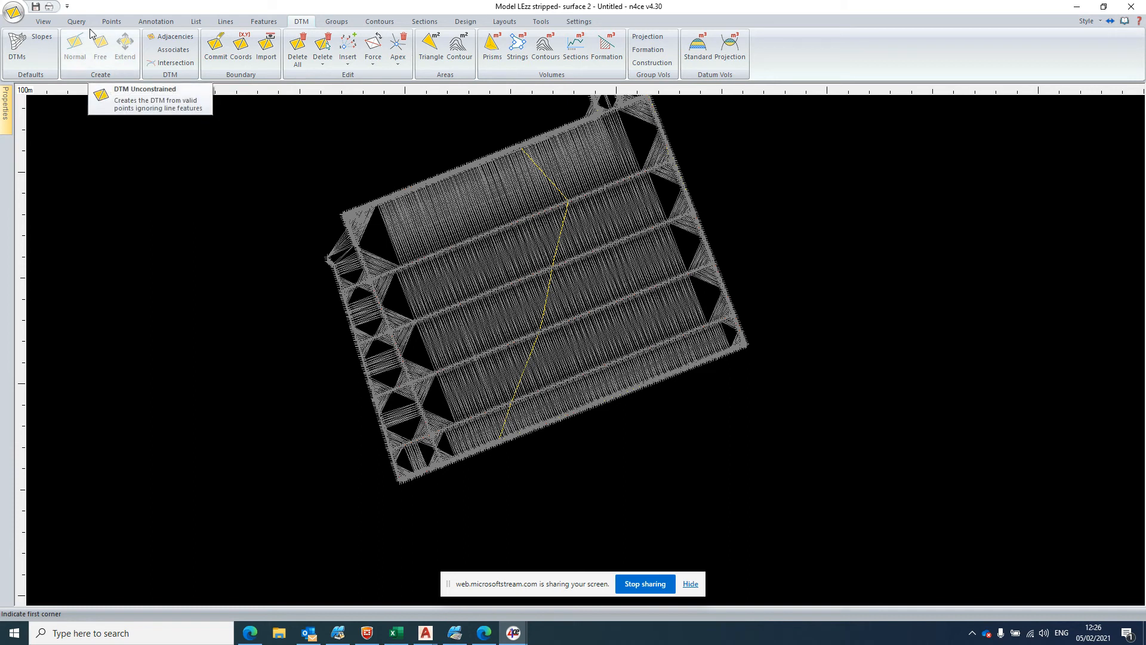
Step: Open the model in a maximised 3D window and turn on its wireframe overlay
left_click(43, 22)
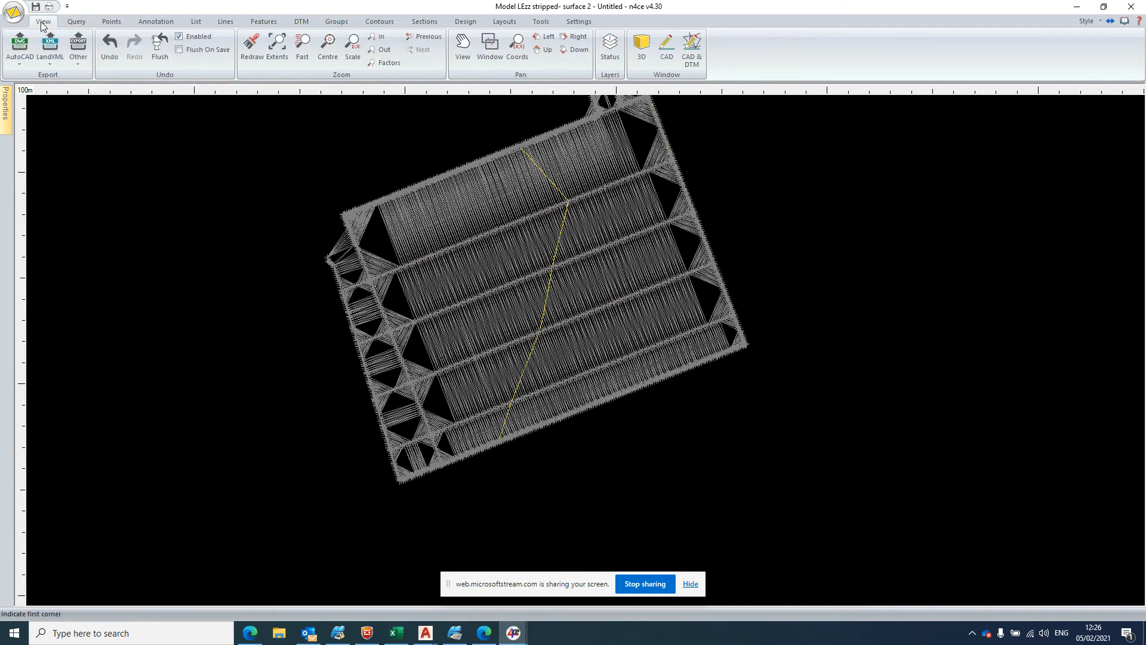
left_click(636, 48)
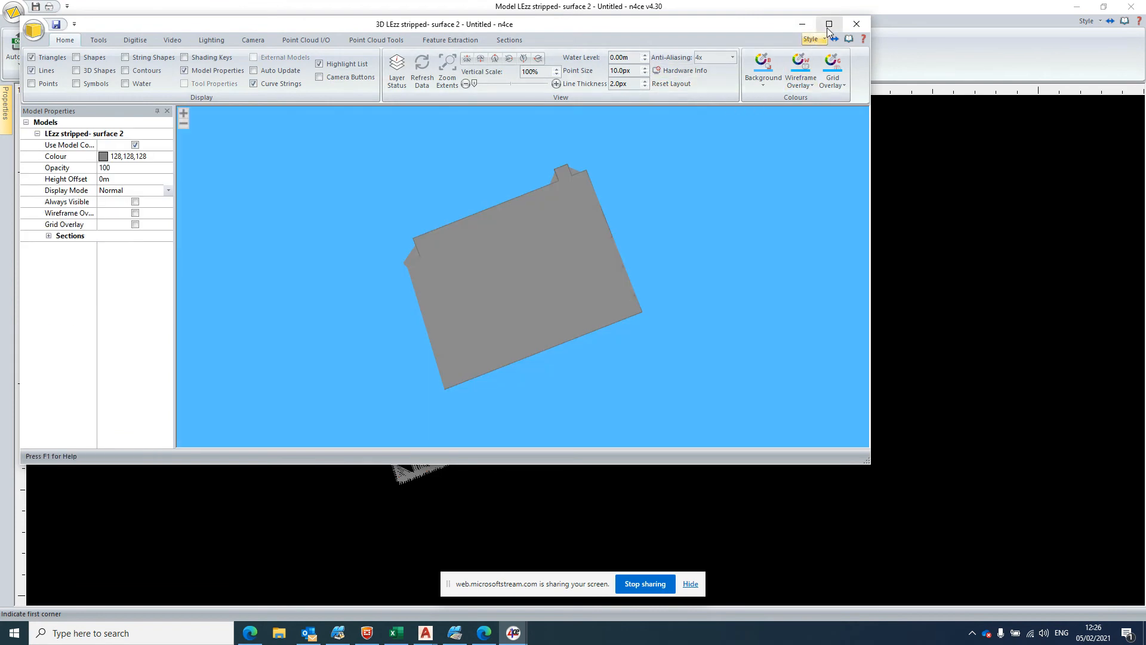
left_click(827, 27)
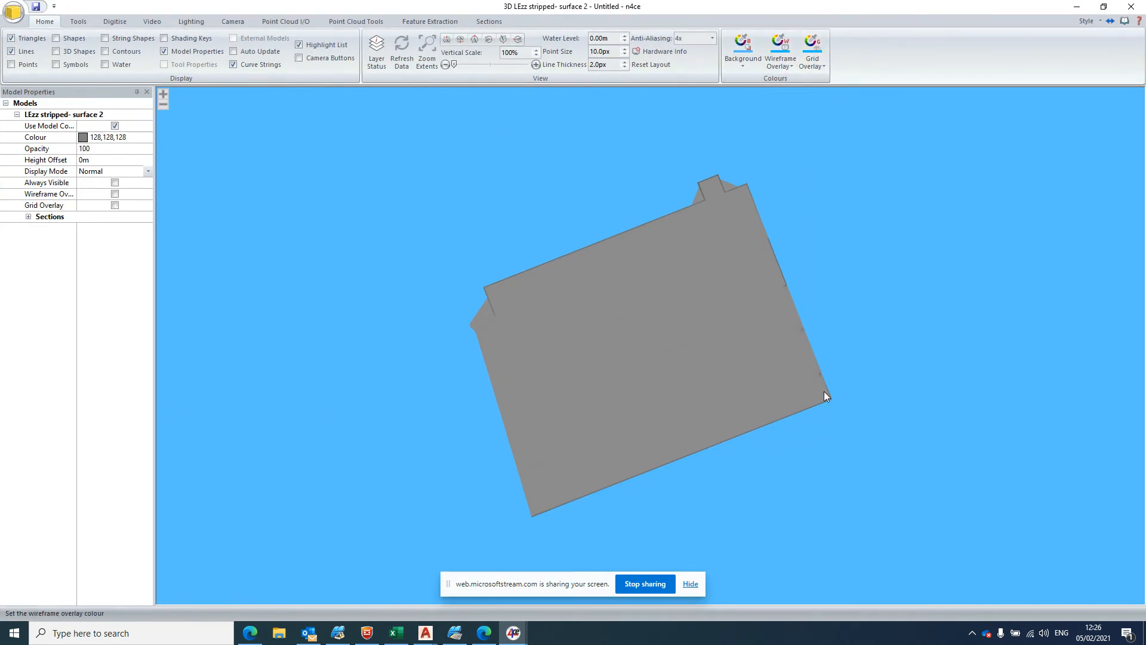
scroll(859, 404, "up", 5)
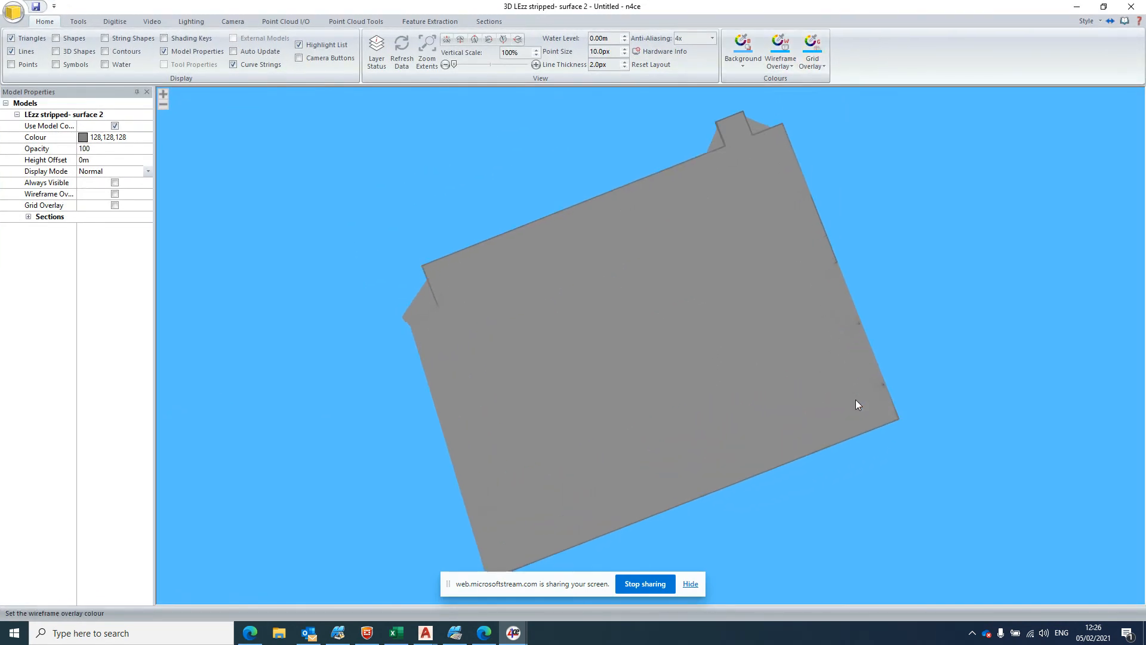
scroll(902, 400, "down", 3)
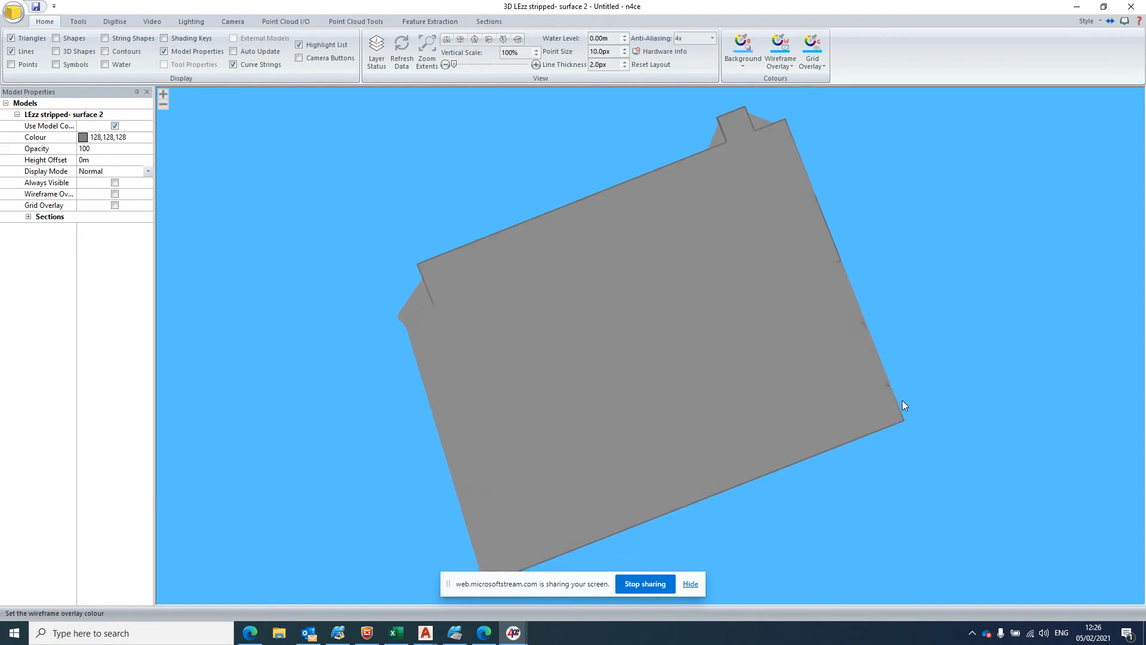
left_click(114, 194)
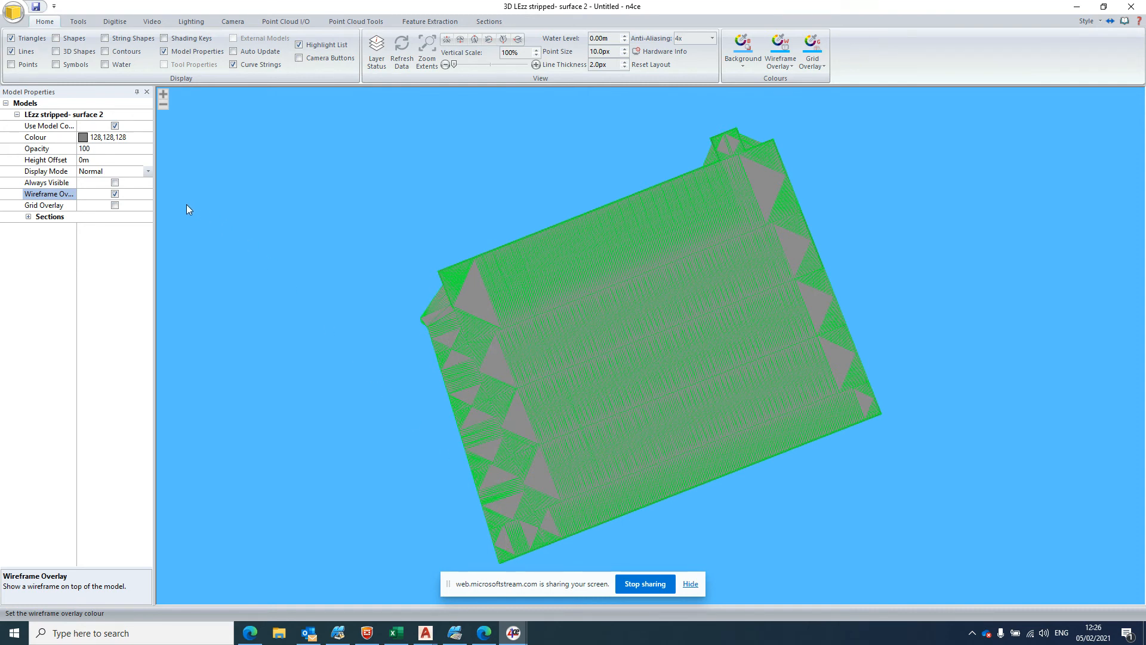
Step: Set the 3D display mode to Height Shaded and examine how heights are distributed across the surface and its corners
left_click(146, 173)
left_click(132, 207)
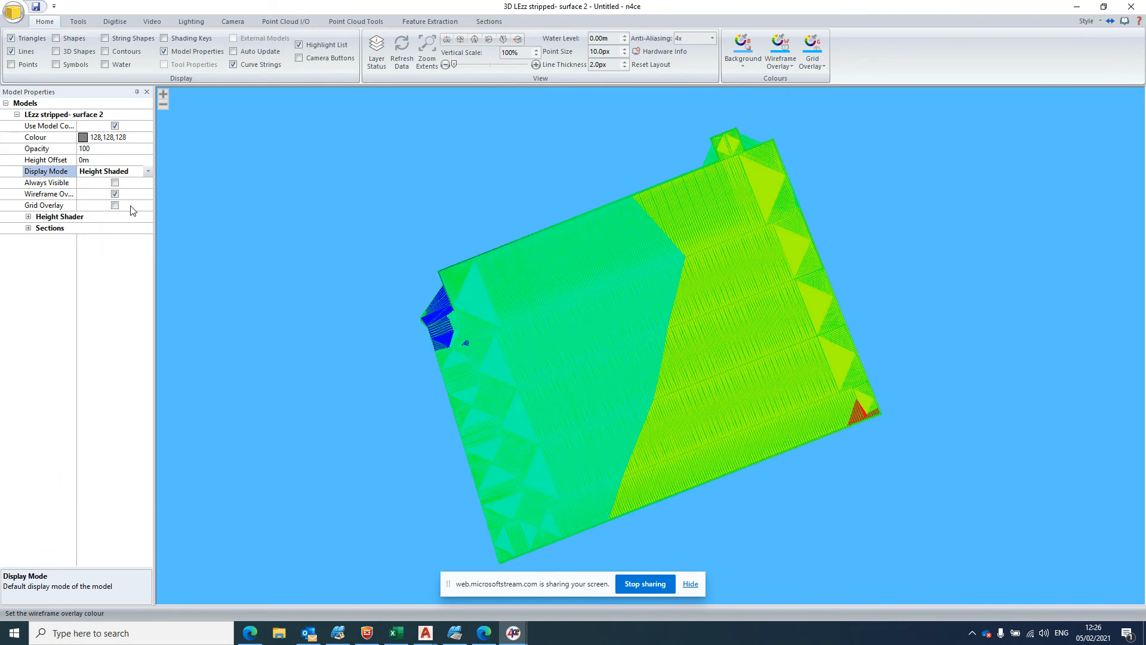
scroll(818, 387, "up", 3)
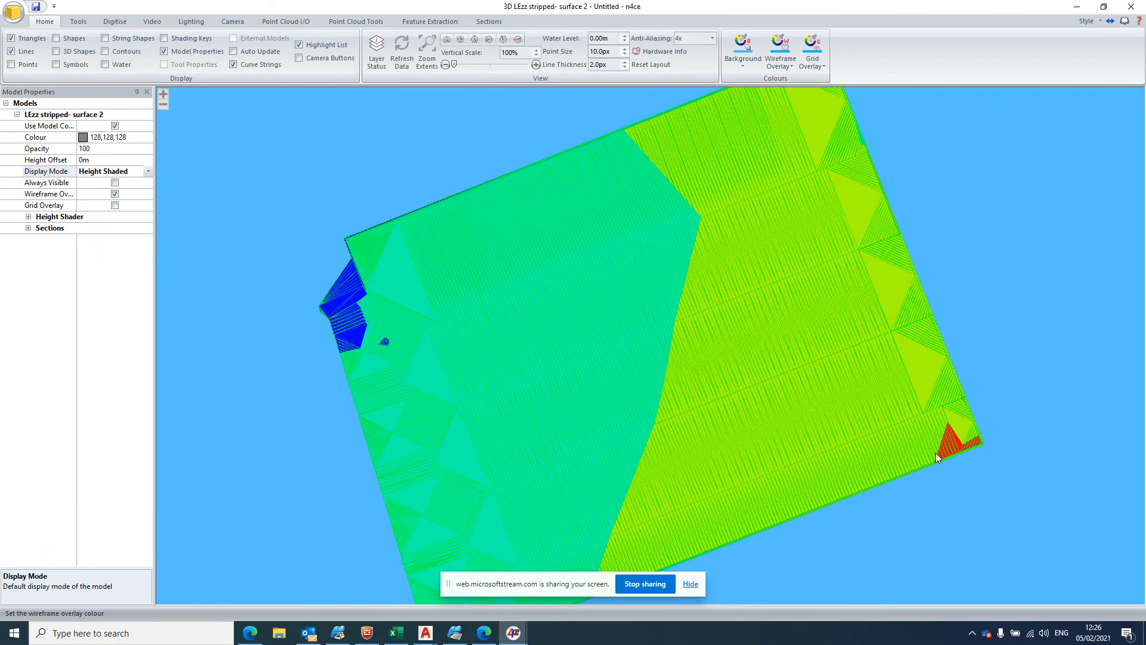
scroll(972, 434, "down", 2)
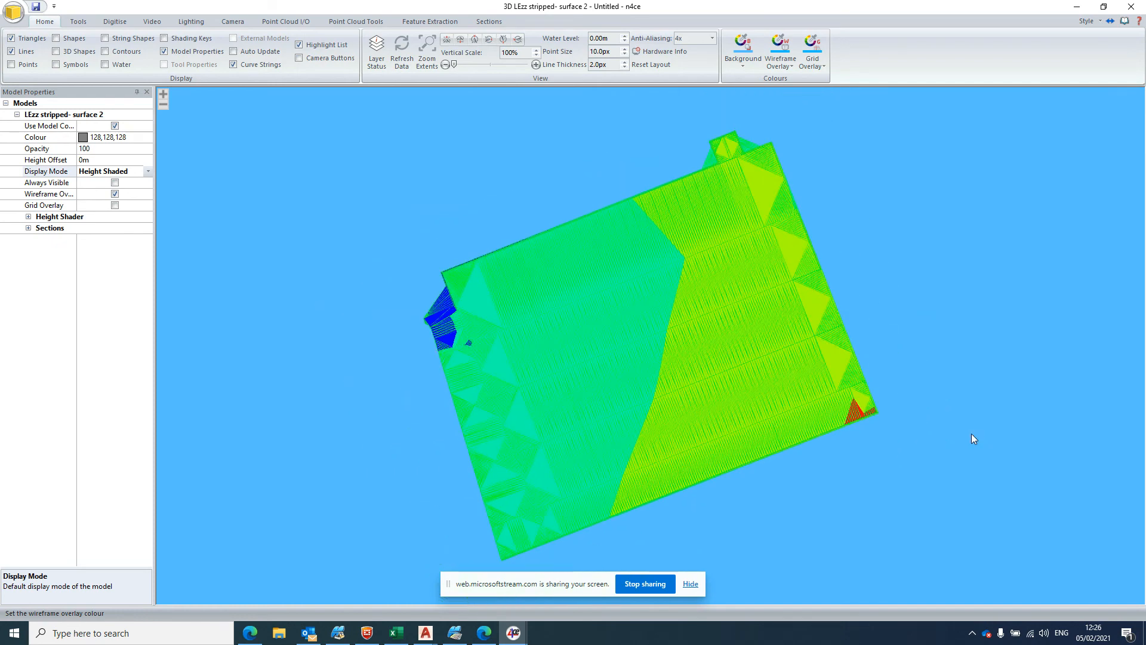
scroll(955, 432, "up", 3)
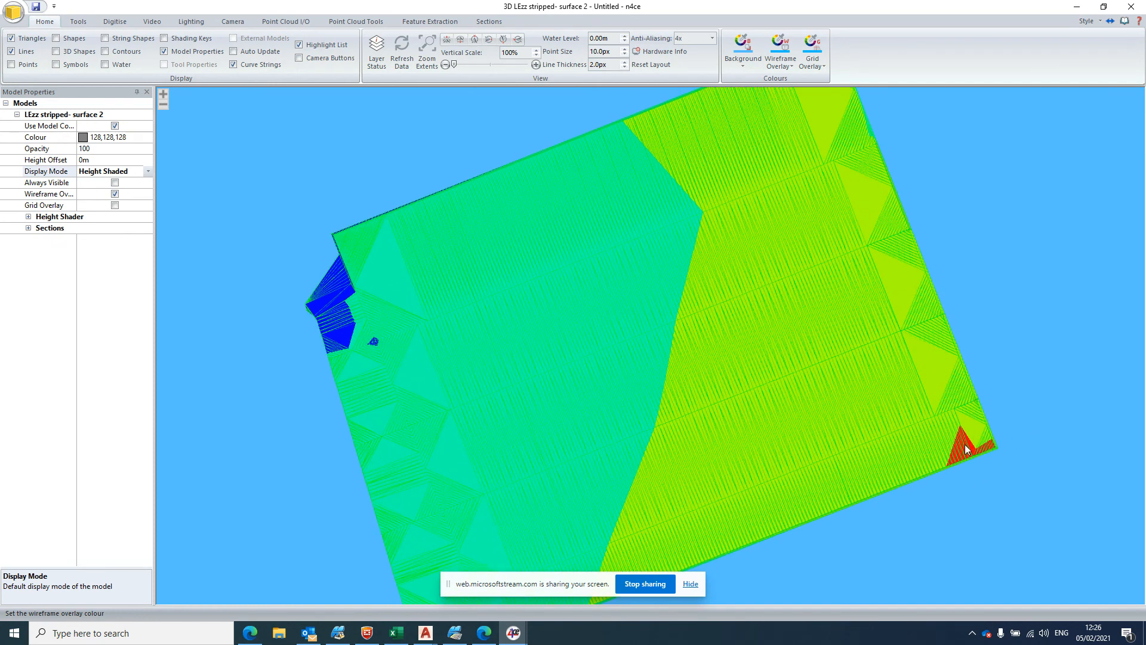
scroll(990, 441, "down", 1)
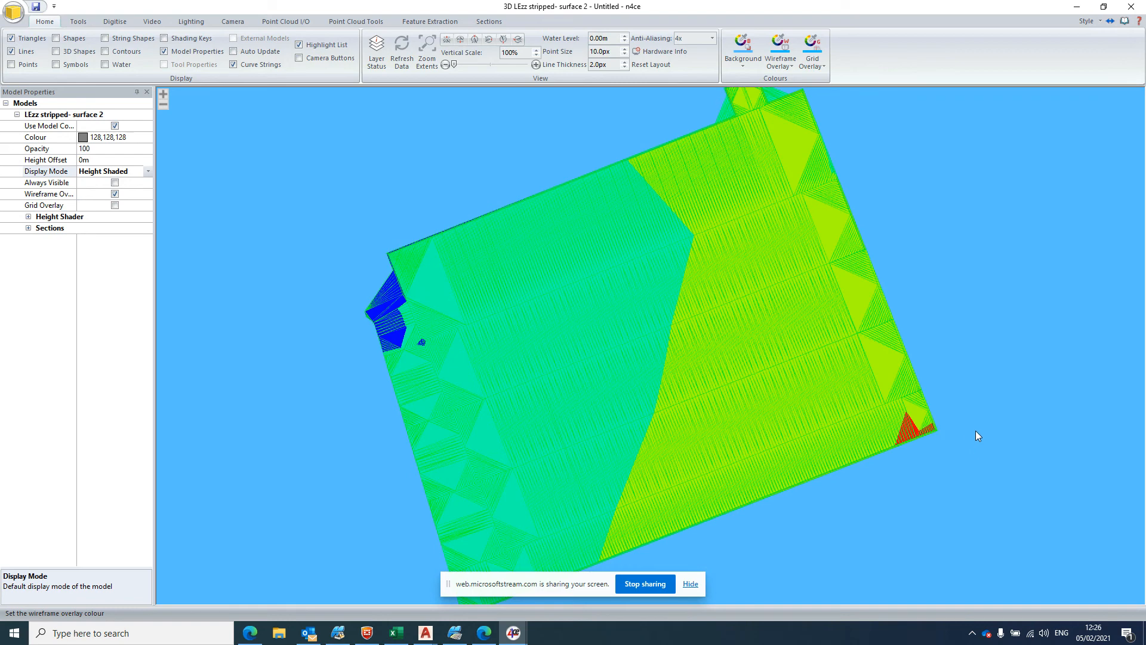
scroll(962, 433, "down", 1)
scroll(963, 423, "down", 1)
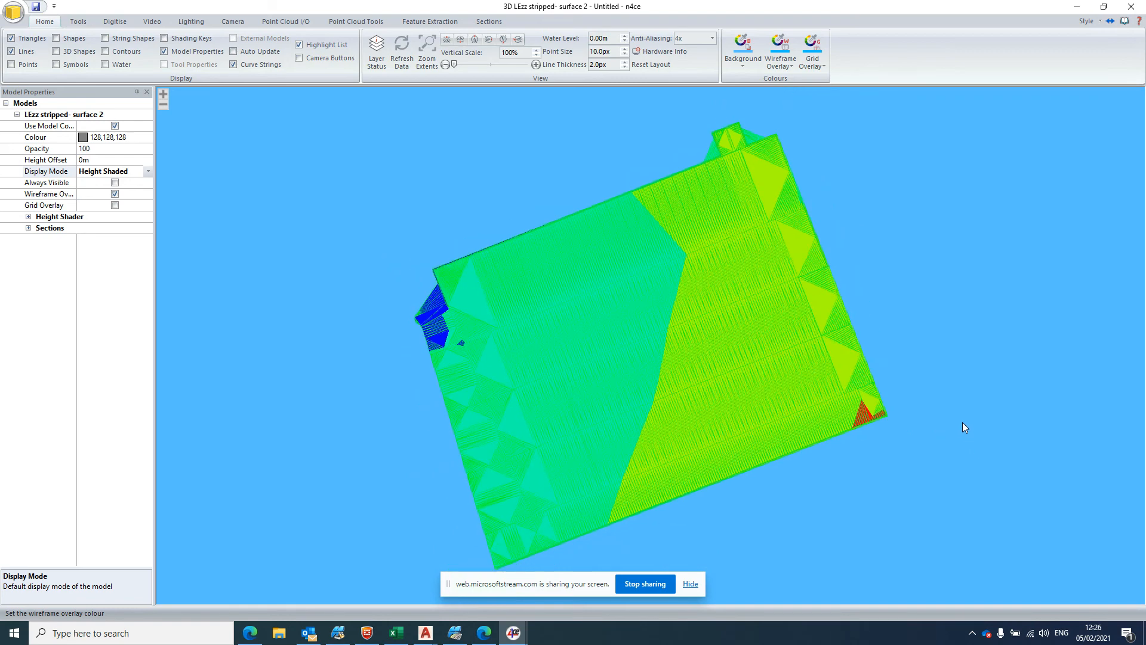
scroll(851, 388, "up", 2)
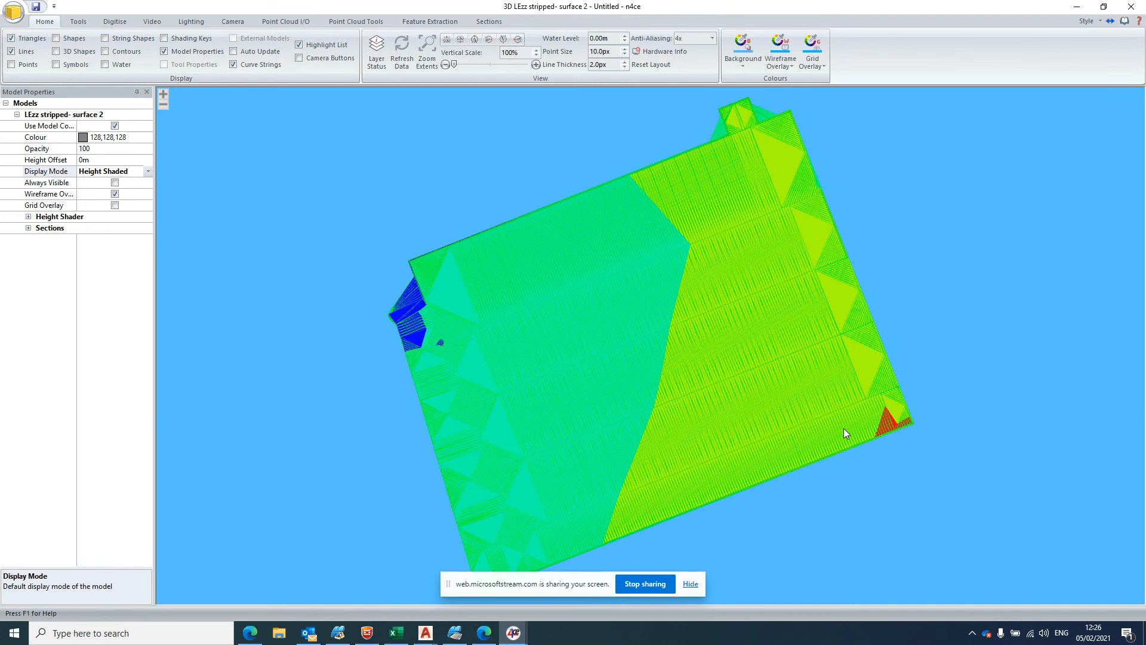
left_click_drag(825, 442, 366, 321)
Step: Set the display mode to Normal, examine the wireframed surface from side-on and oblique angles, and close the 3D window
left_click(149, 170)
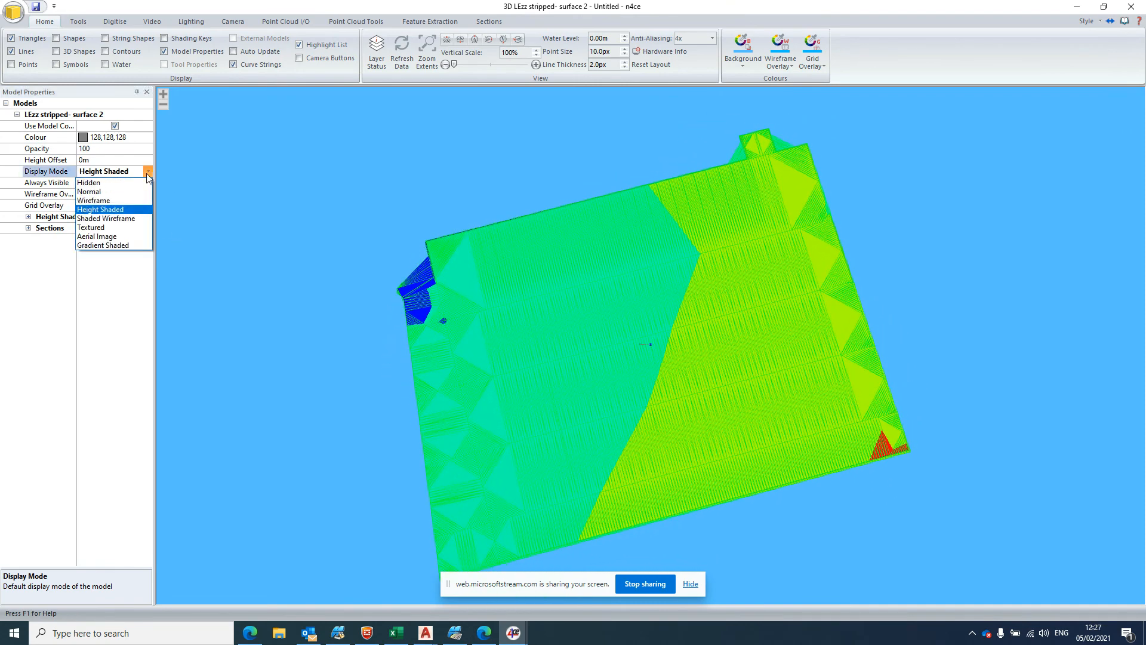
left_click(132, 193)
left_click(600, 216)
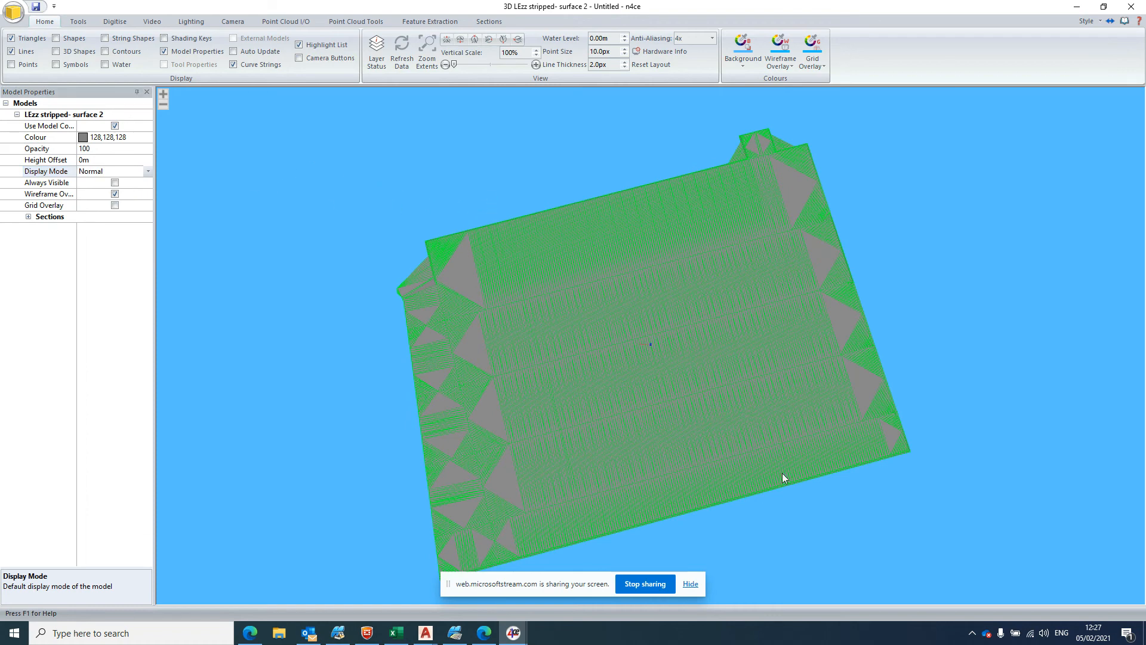
left_click_drag(808, 522, 763, 417)
left_click_drag(783, 472, 716, 411)
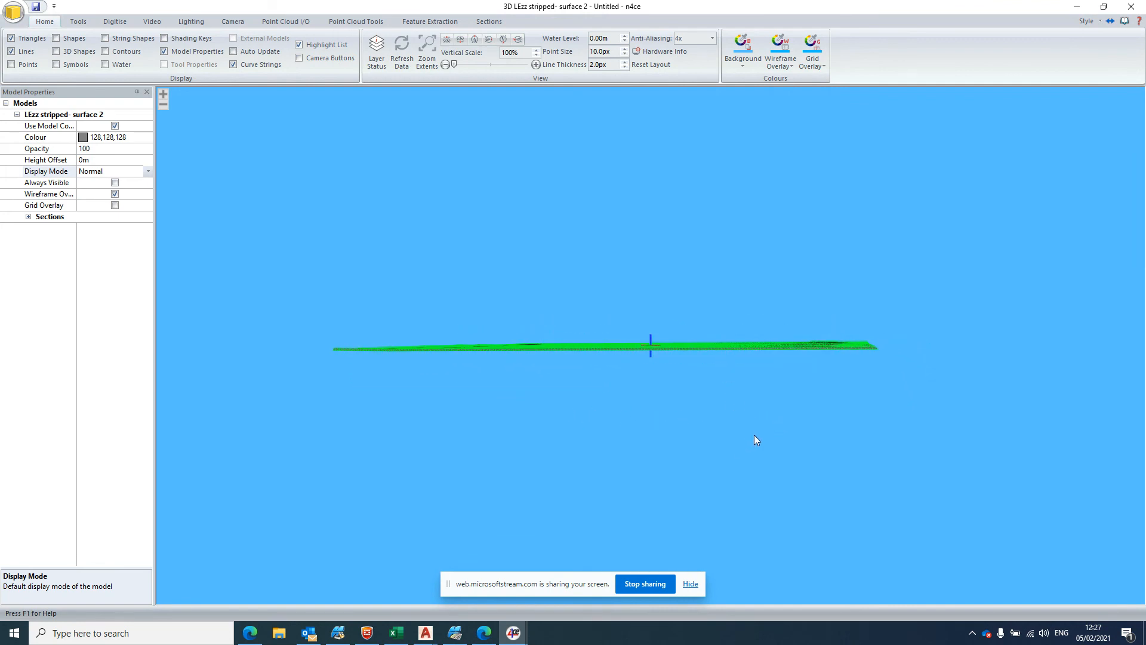
left_click_drag(847, 348, 748, 446)
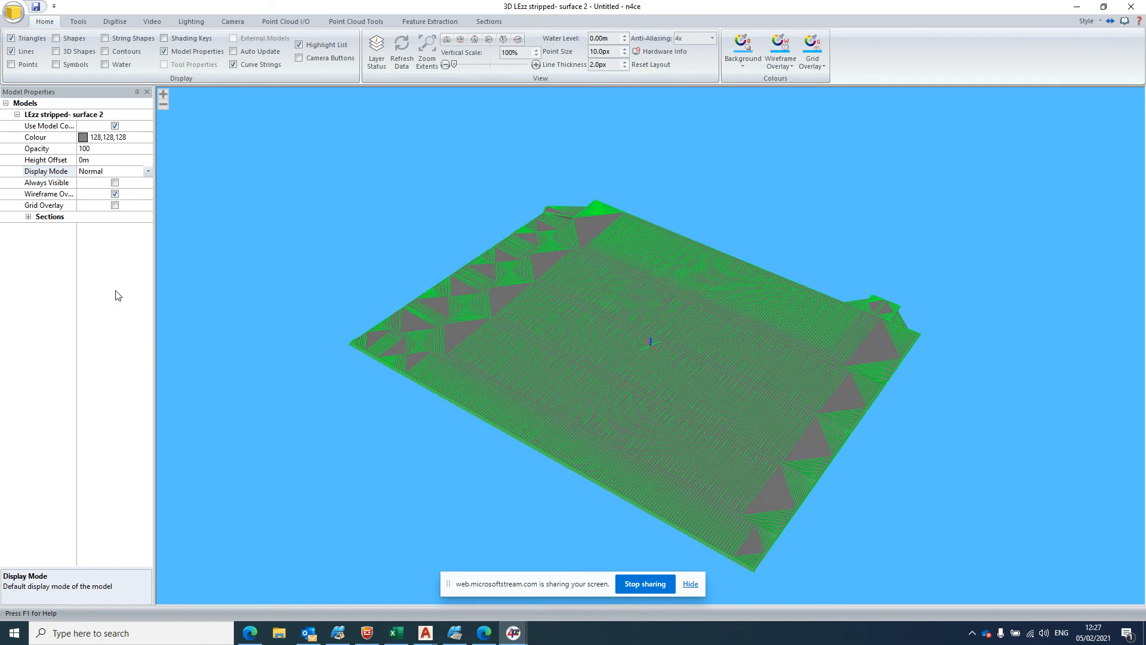
left_click(1131, 7)
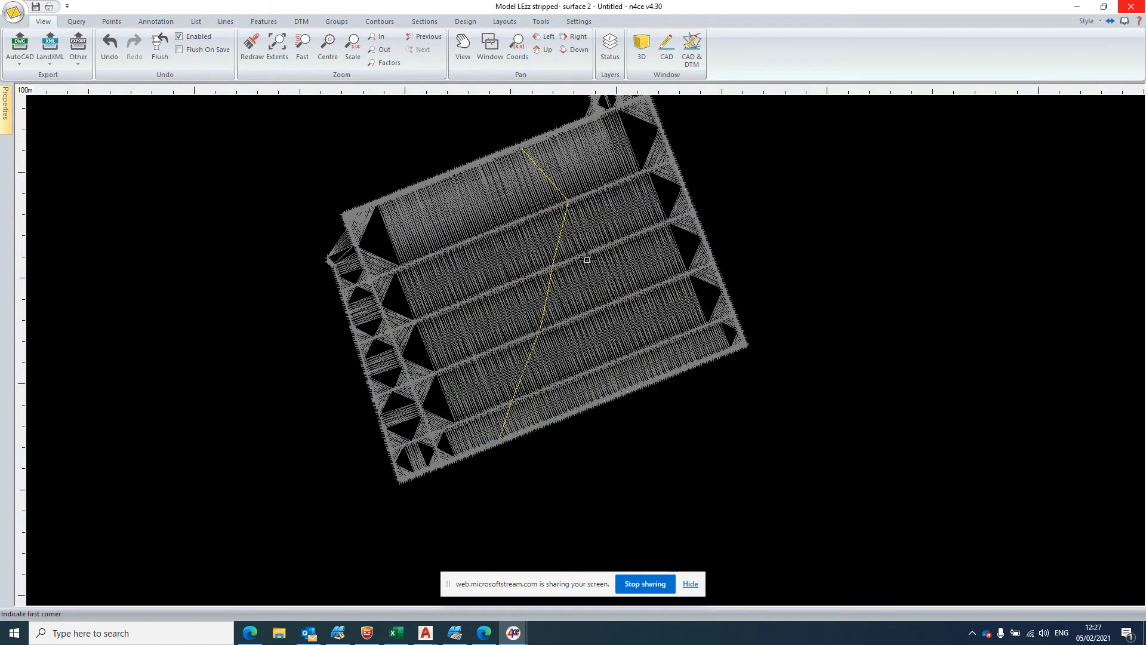
scroll(464, 136, "down", 1)
scroll(463, 135, "up", 2)
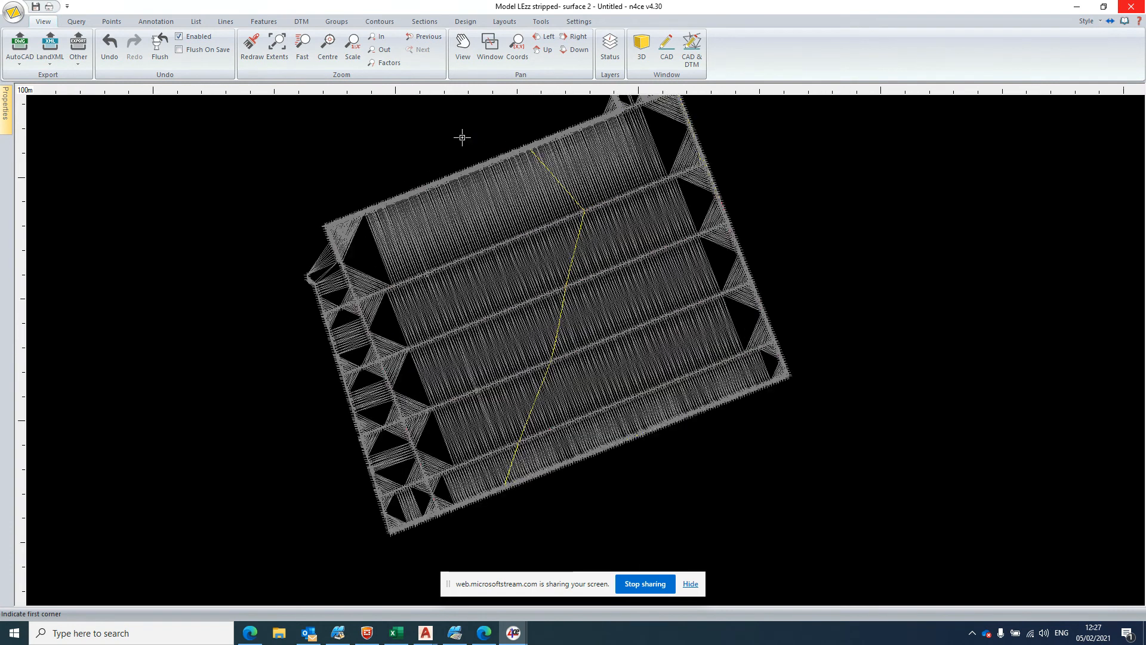
Step: Start a standard AutoCAD DWG export of the surface model to the MC Data folder, named LEzz stripped- 3Dmc Model
left_click(20, 62)
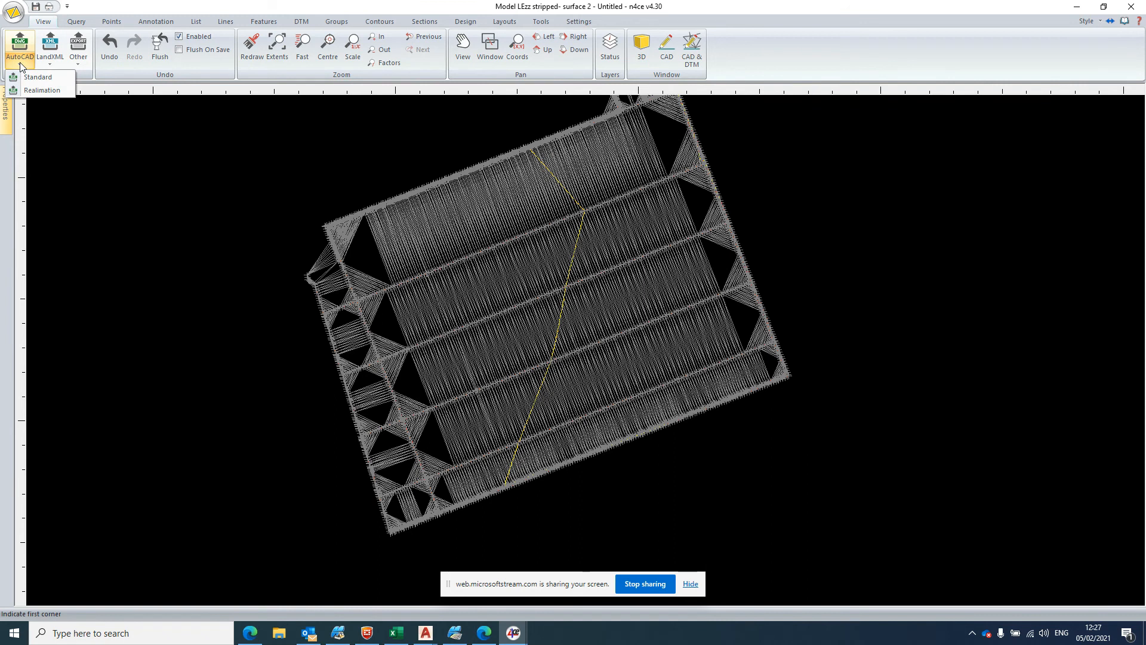
left_click(25, 74)
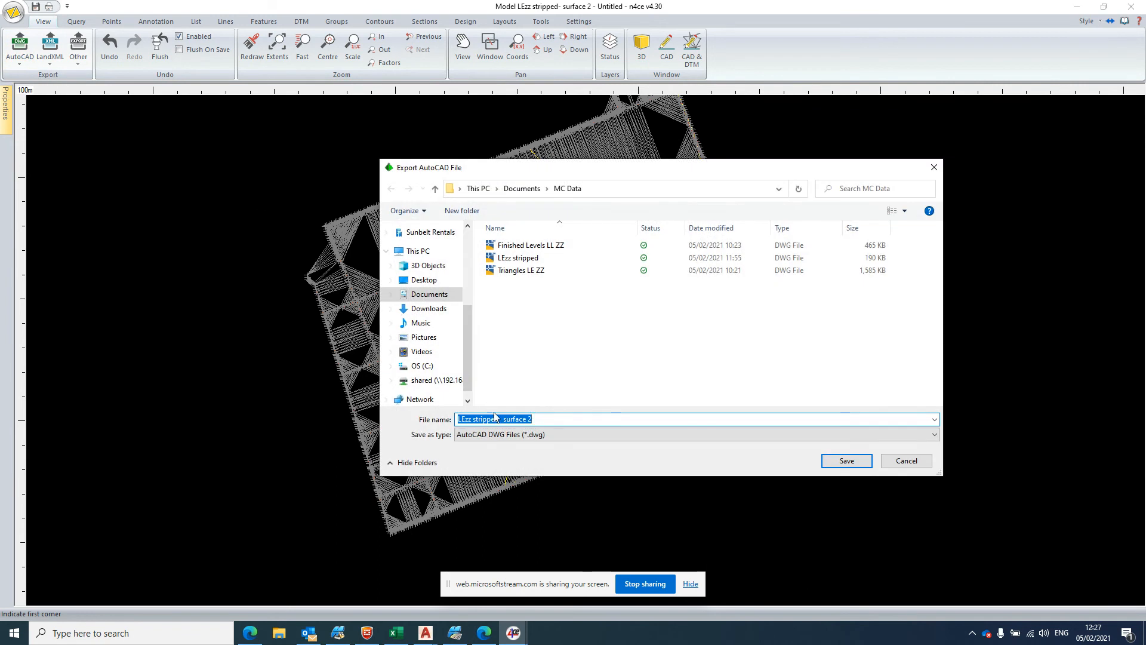
left_click(558, 420)
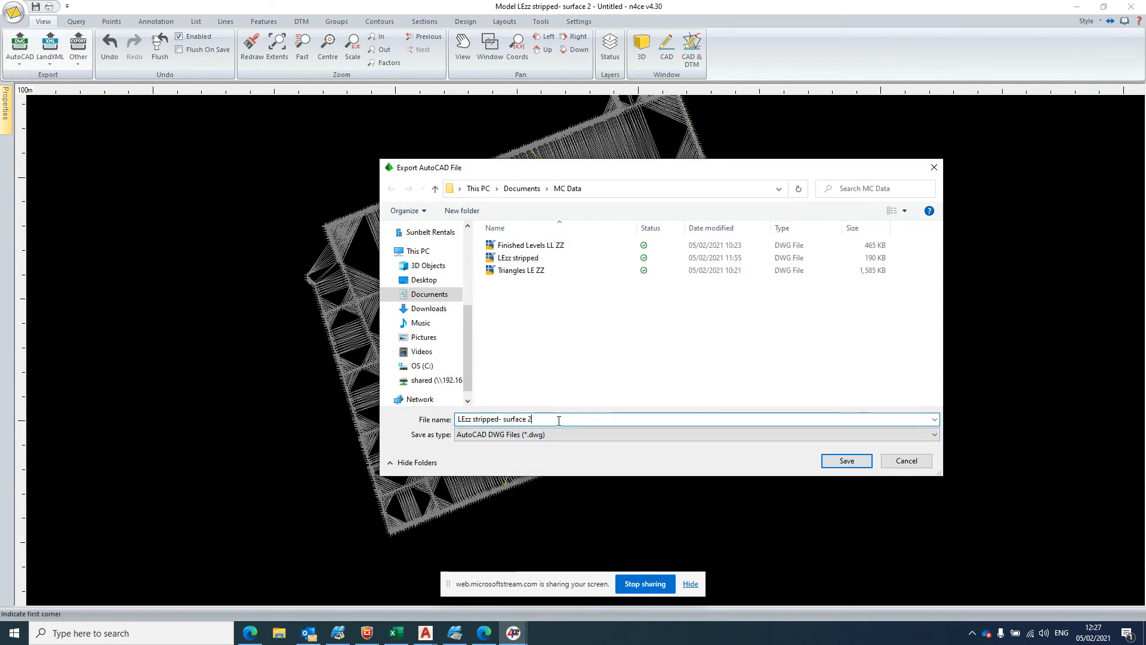
key("BackSpace")
key("BackSpace")
key("BackSpace")
type("3Dmc Model")
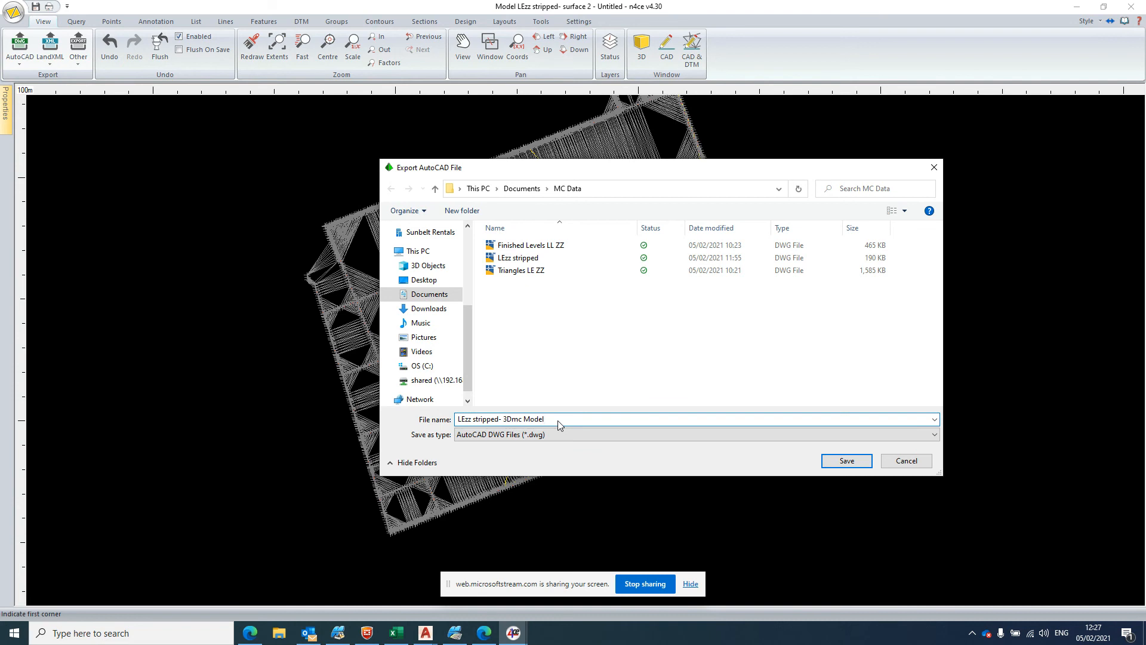
left_click(859, 460)
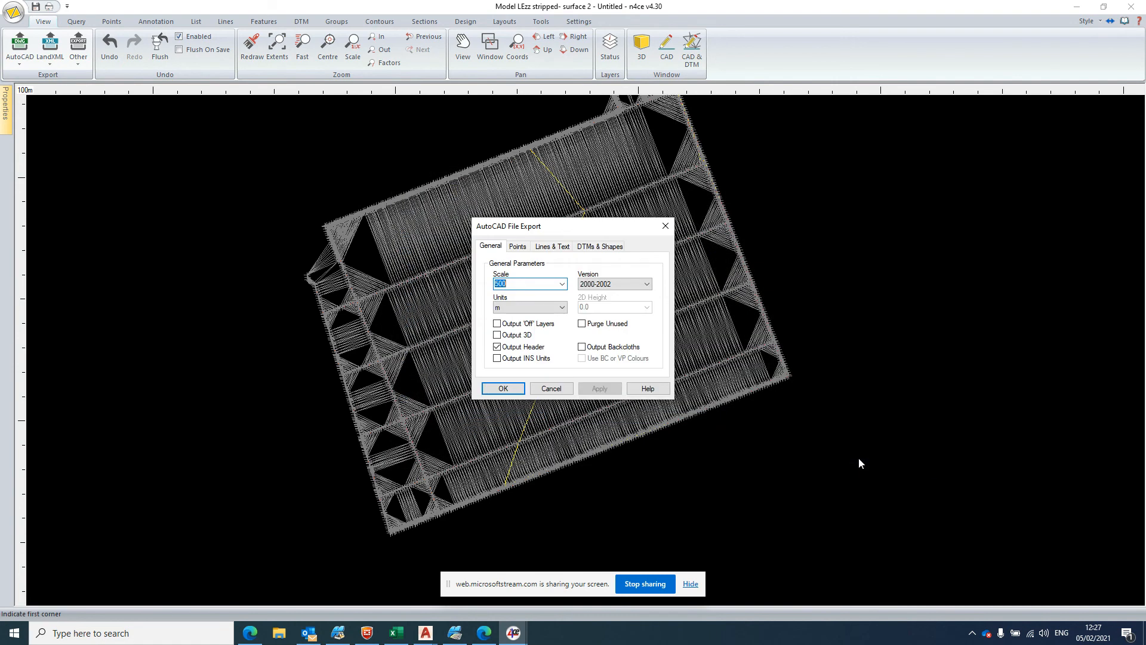
Step: Complete the AutoCAD export with version 2000-2002, scale 500, units in m and Purge Unused off
left_click(621, 285)
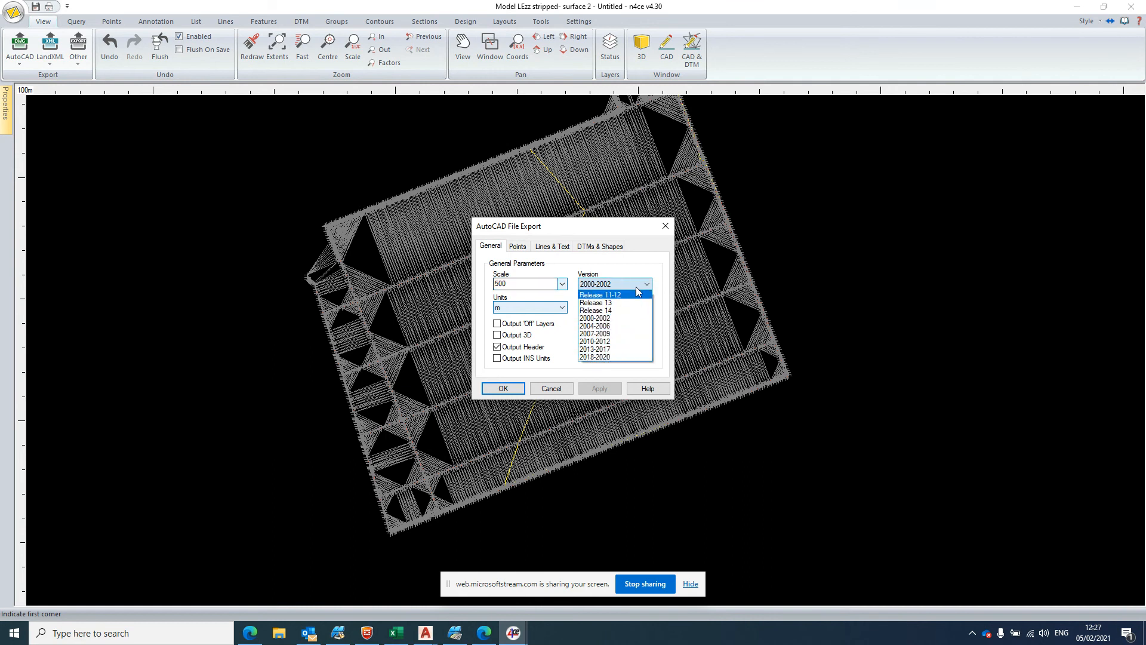
left_click(636, 287)
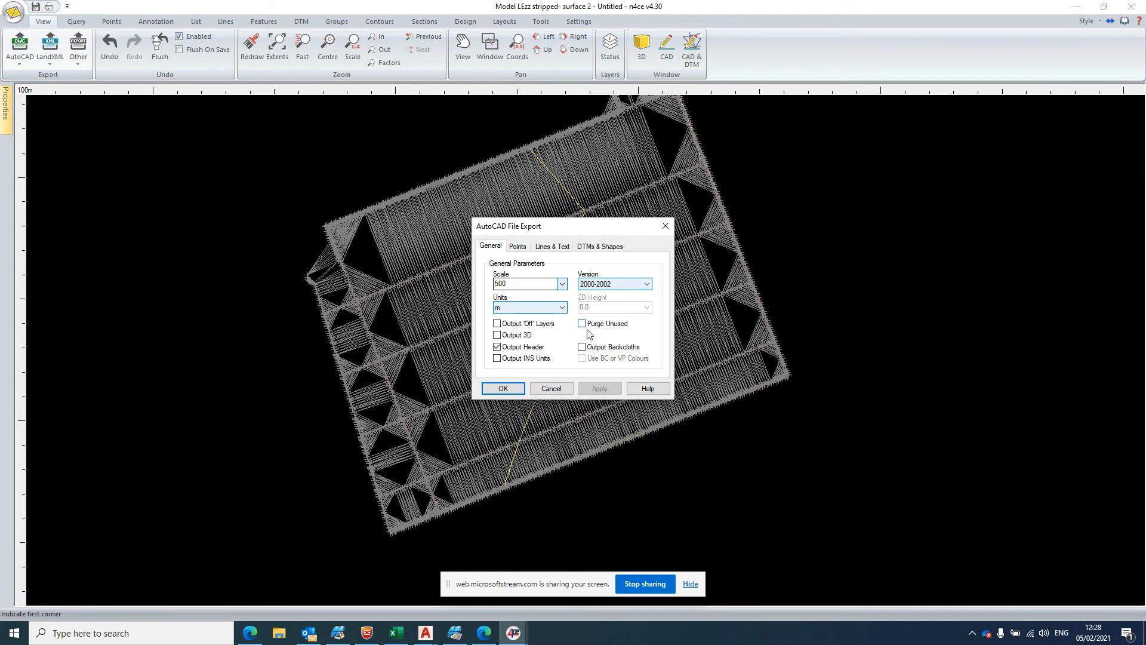
left_click(582, 324)
left_click(583, 326)
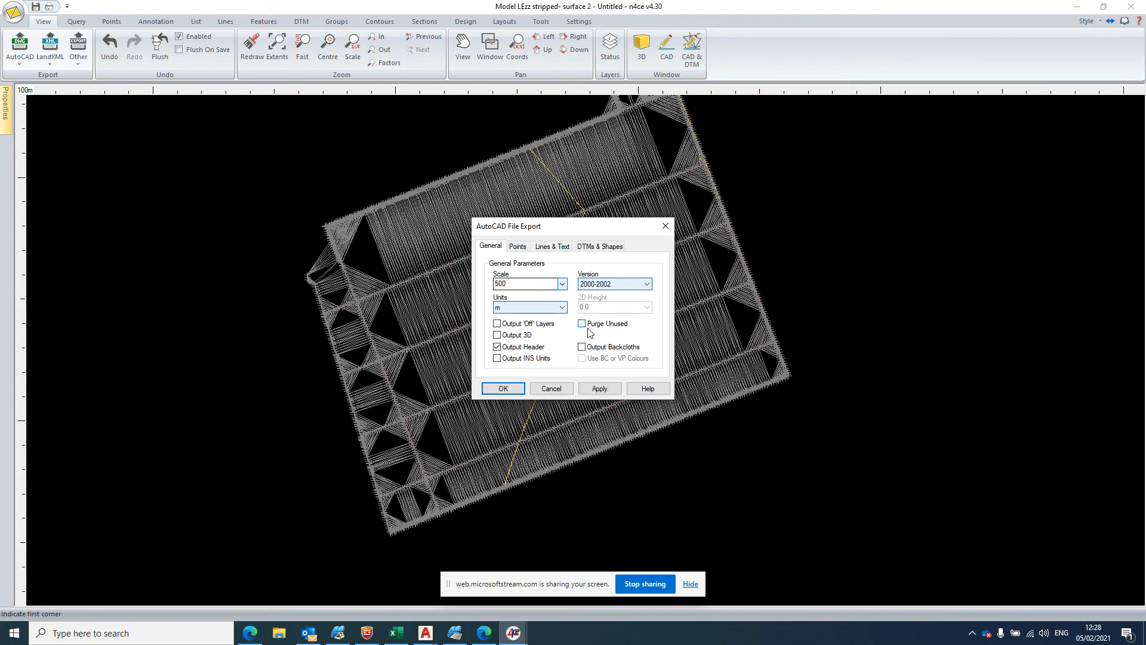
left_click(510, 387)
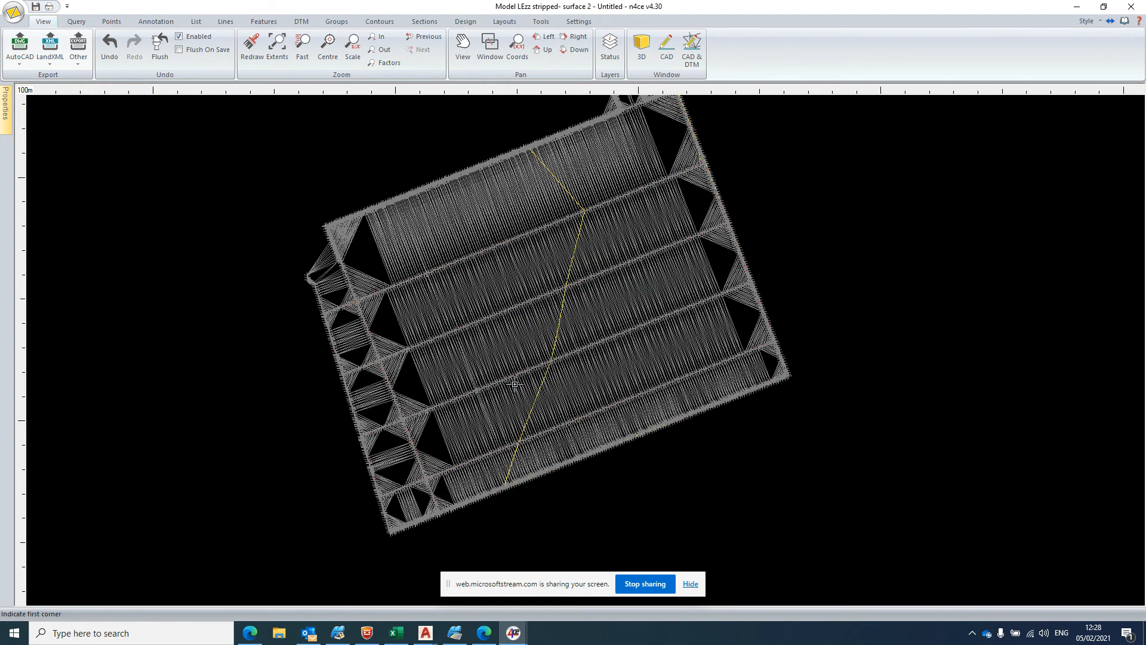
Step: Switch to 3D Office, check the project's distance units and coordinate order, and accept the project options
mouse_move(455, 633)
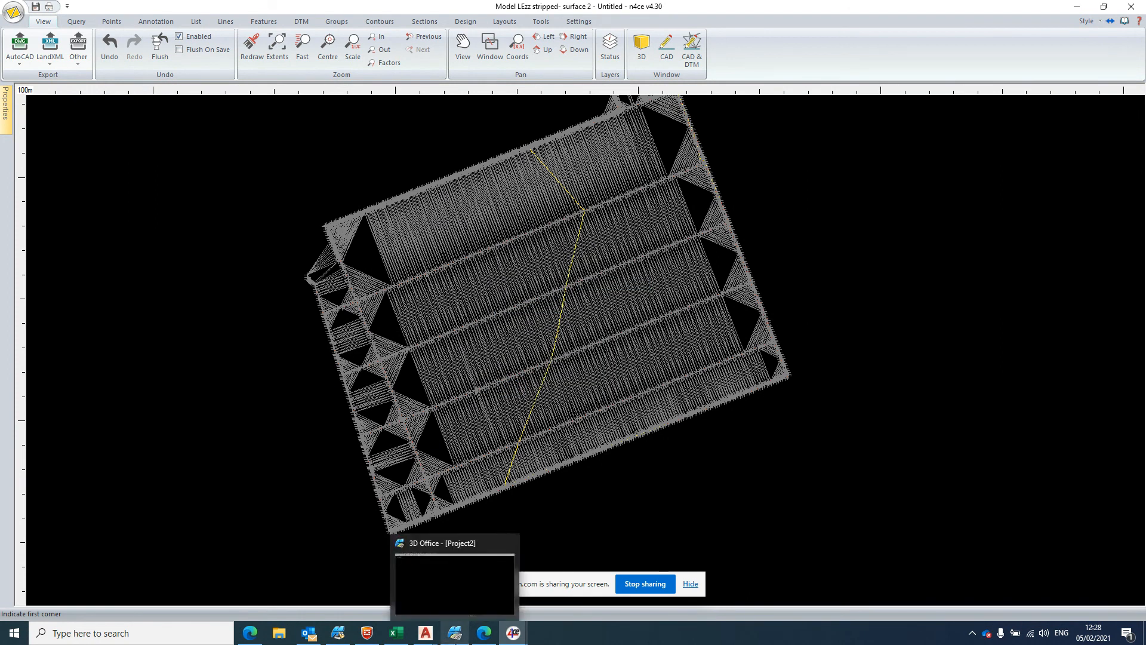
left_click(456, 636)
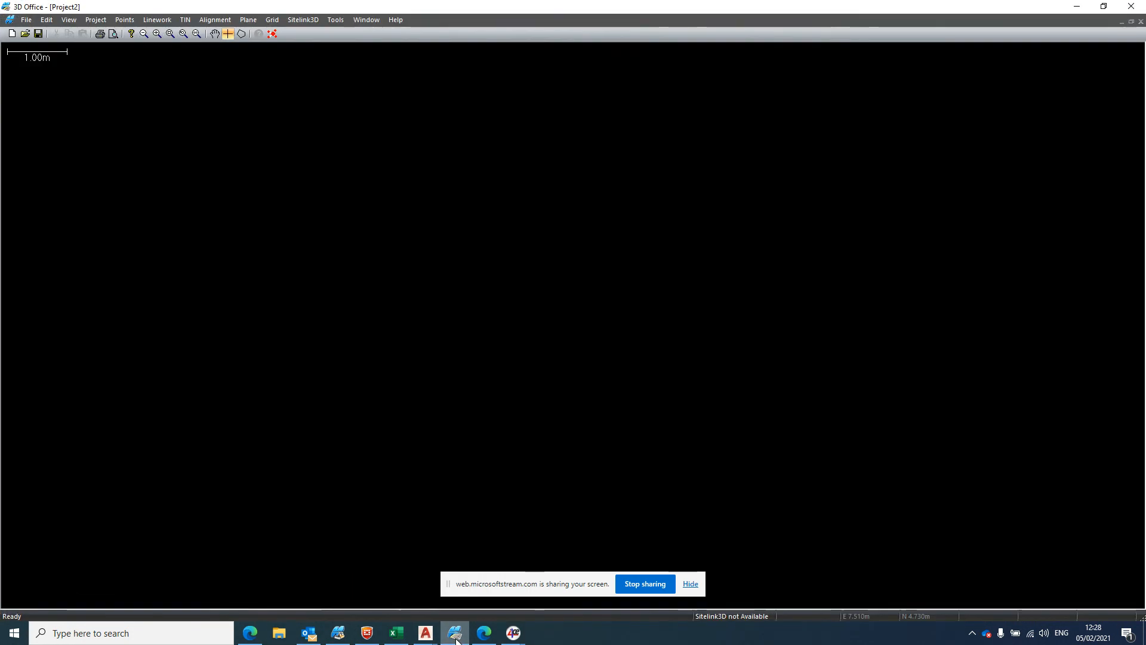
left_click(94, 21)
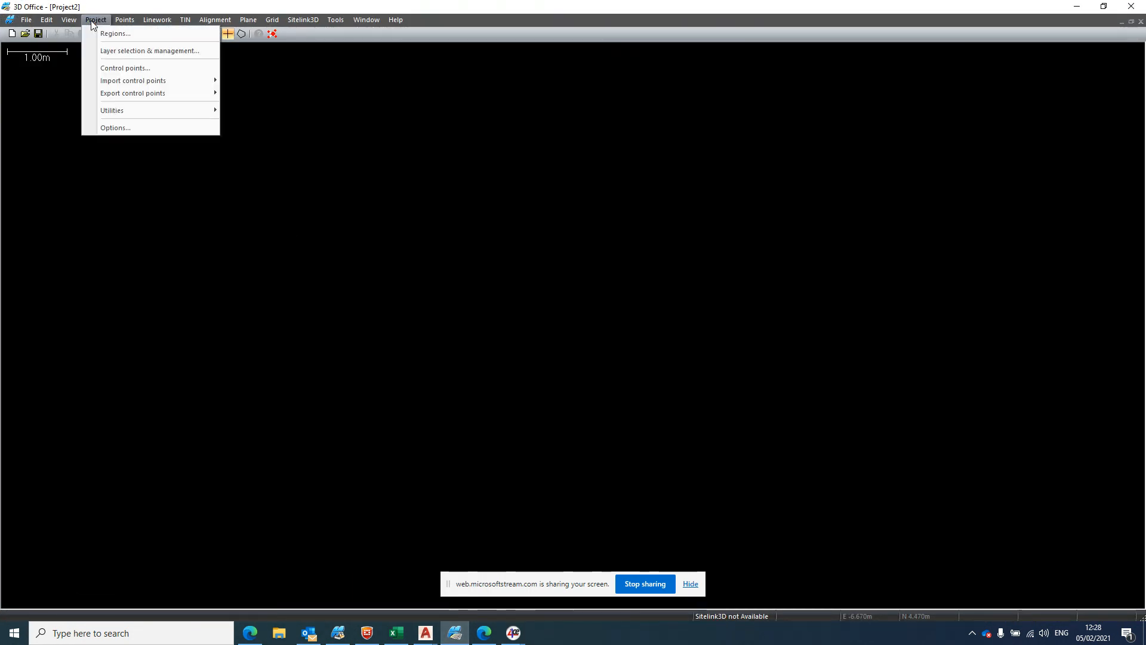
left_click(125, 128)
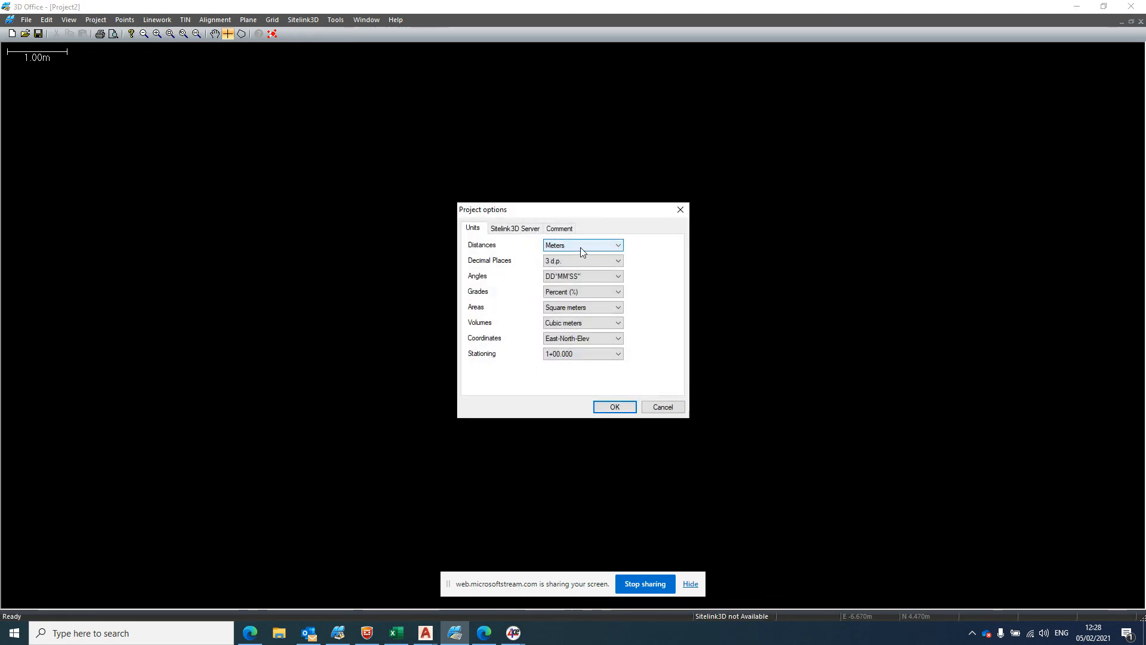
left_click(582, 345)
left_click(582, 342)
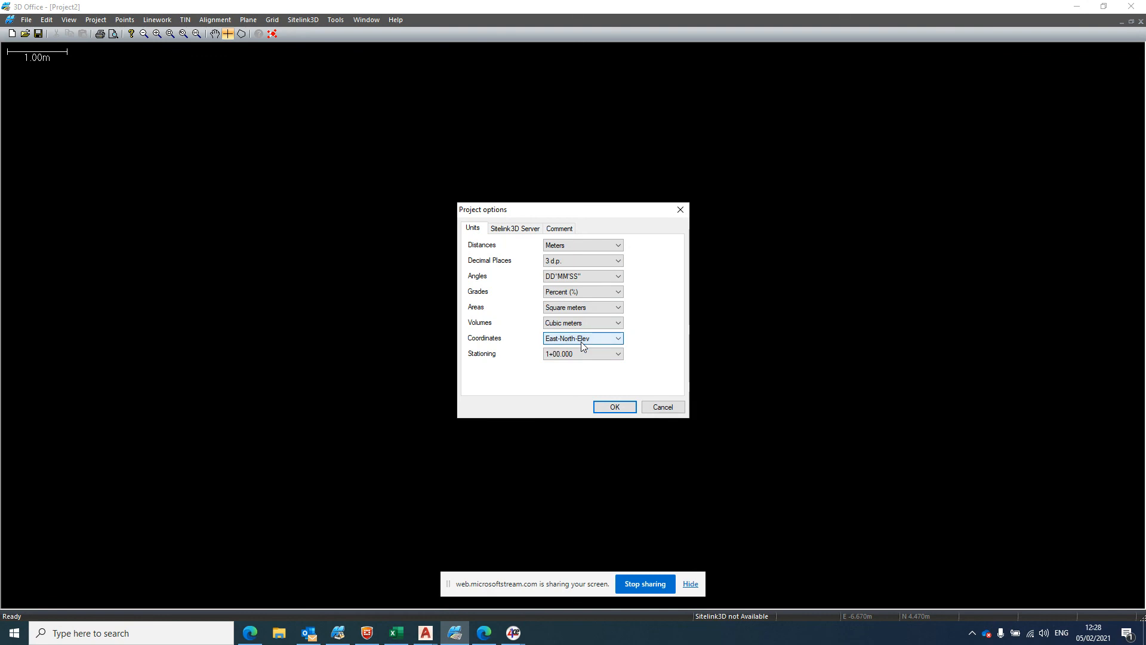
left_click(615, 407)
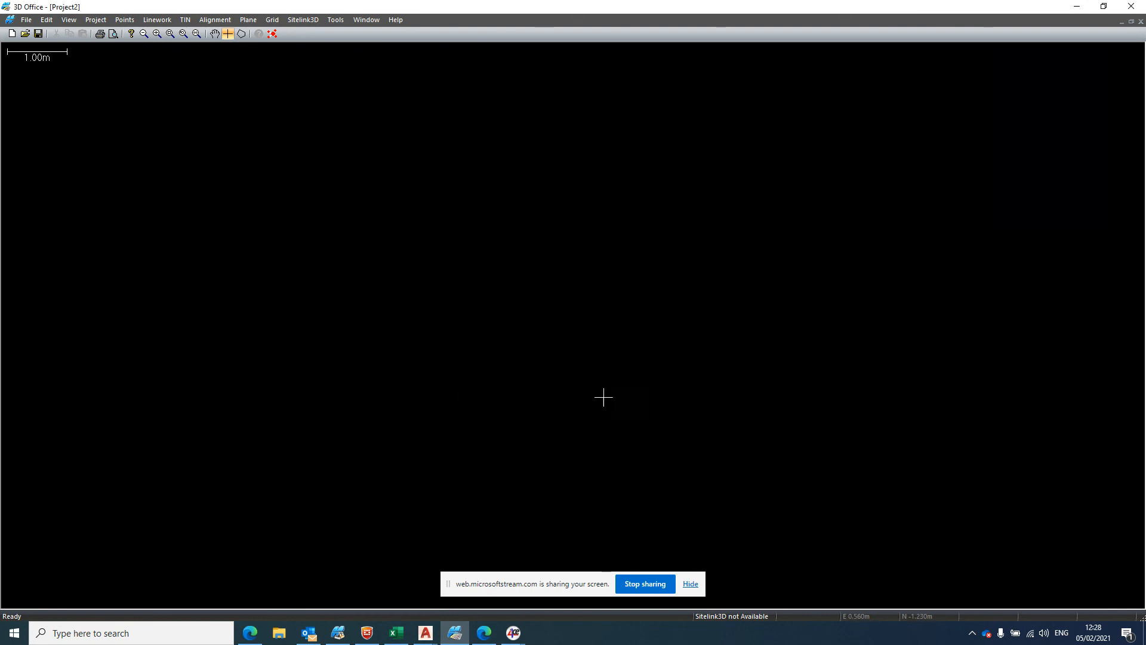
Step: Start a TIN import from an AutoCAD file, choosing the LEzz stripped- 3Dmc Model drawing as the source
left_click(186, 20)
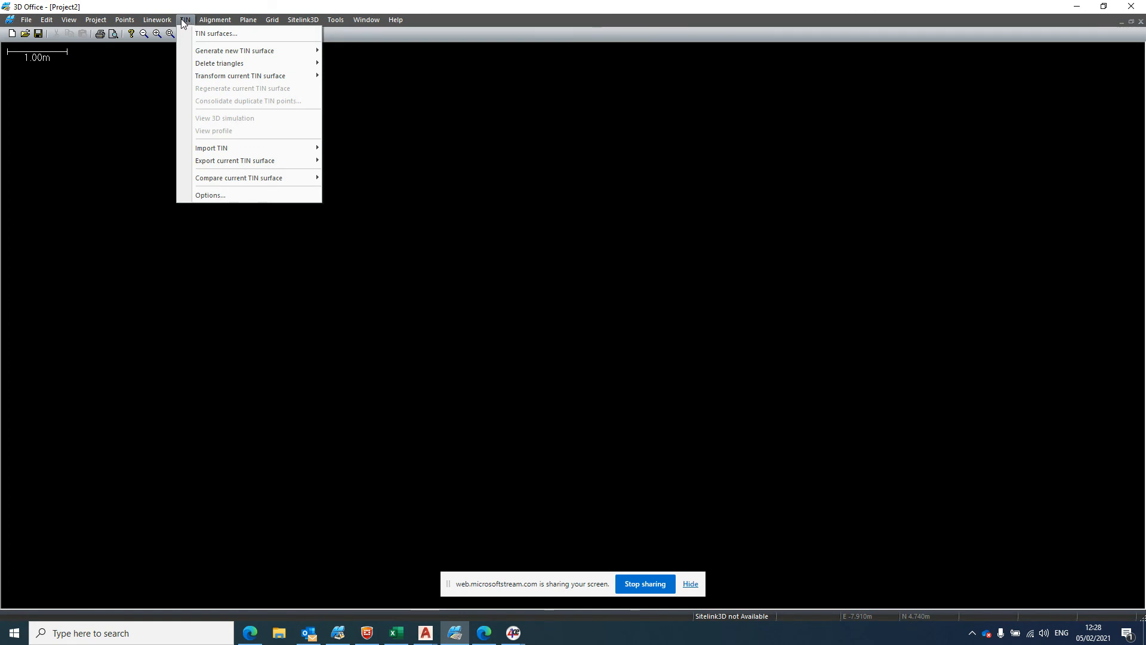
mouse_move(307, 151)
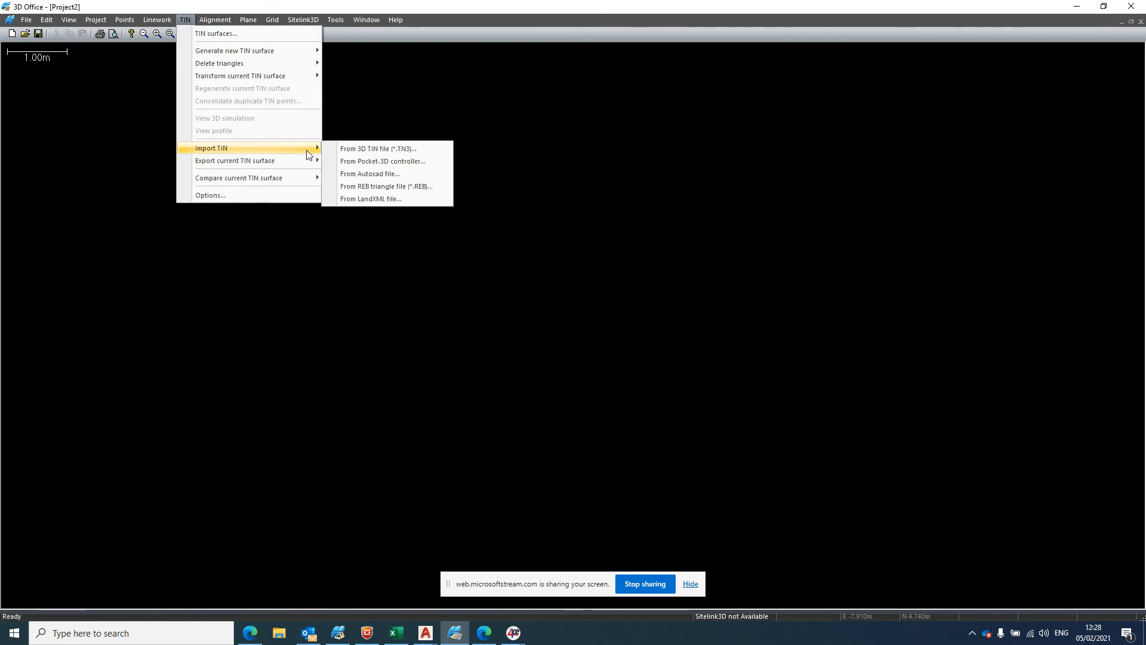
left_click(367, 174)
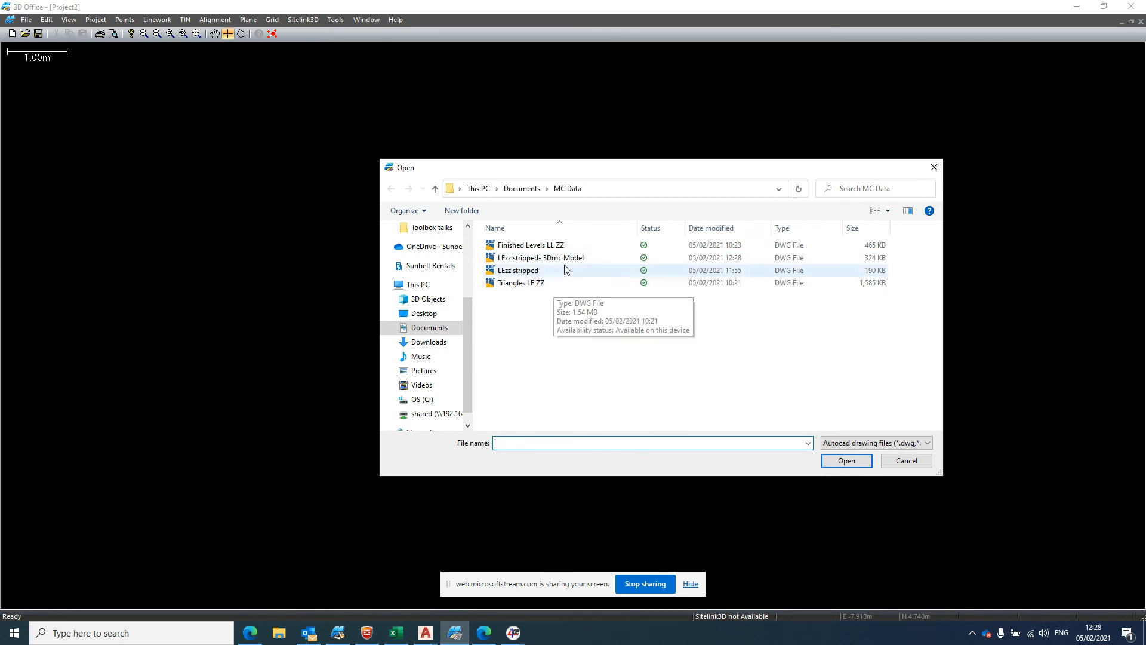
left_click(546, 258)
left_click(865, 466)
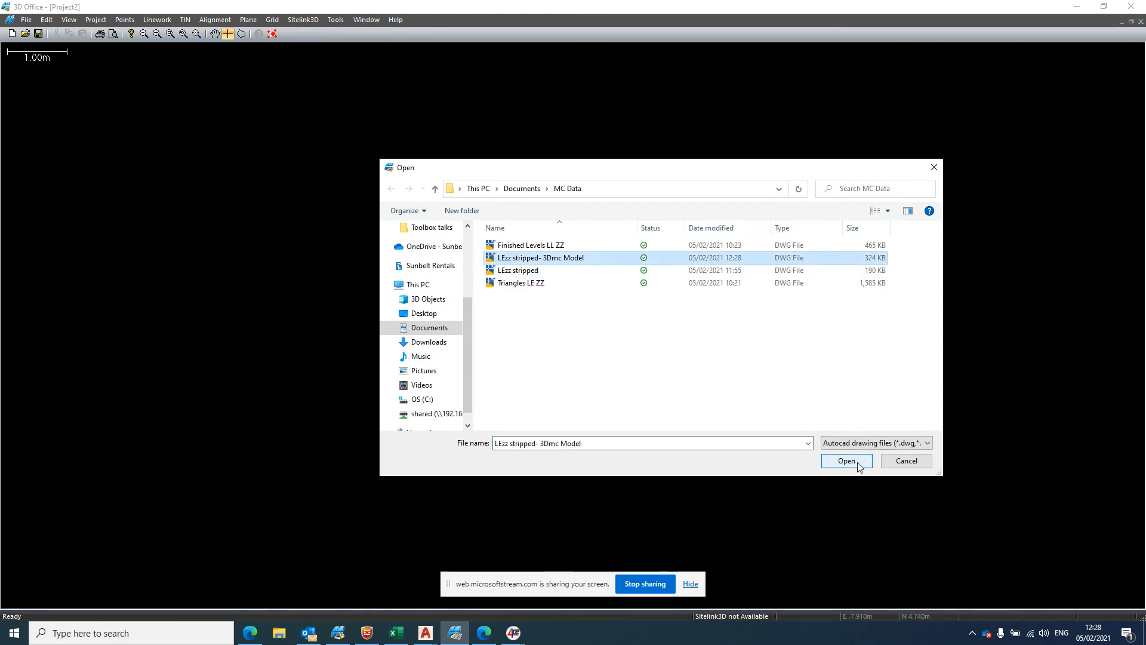